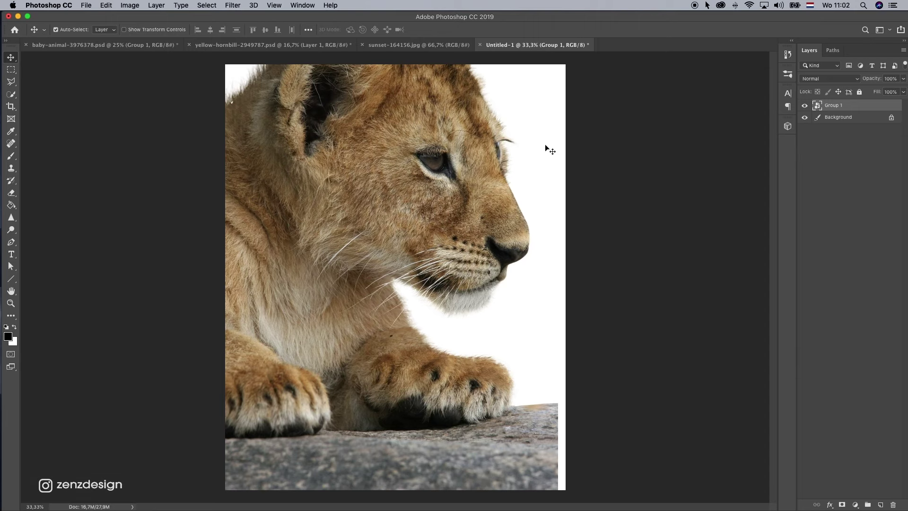
Scale the lion cub layer to about 349% wide and 313% high, resting the rock on the canvas's bottom edge
key("super+t")
left_click_drag(518, 189, 530, 98)
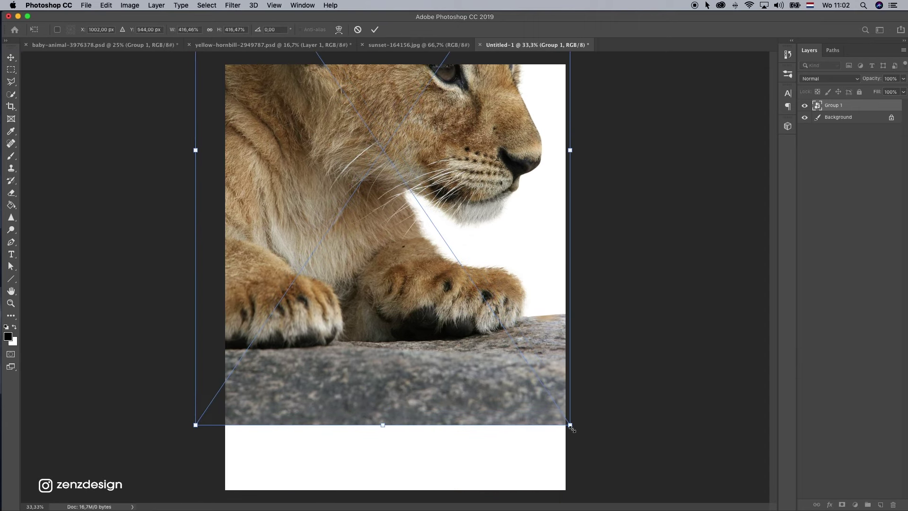
left_click_drag(570, 428, 477, 288)
left_click_drag(433, 172, 447, 368)
left_click_drag(443, 284, 532, 285)
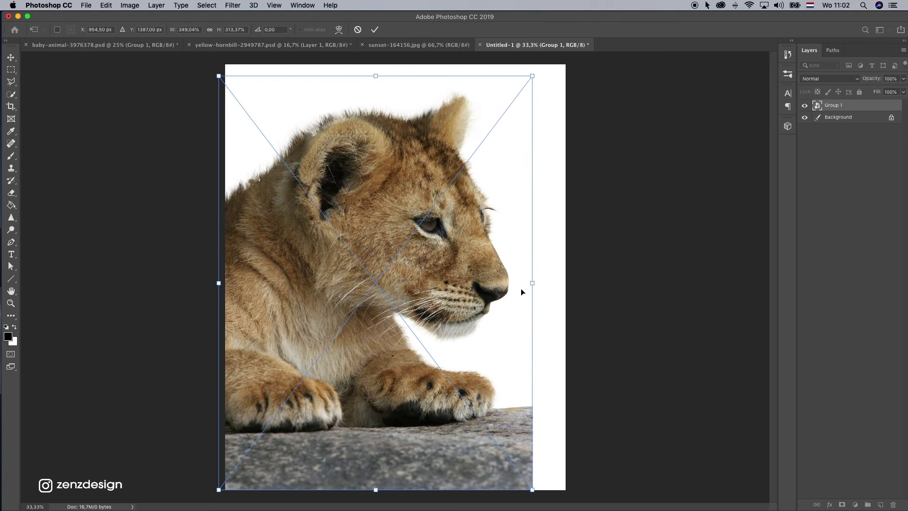
key("Return")
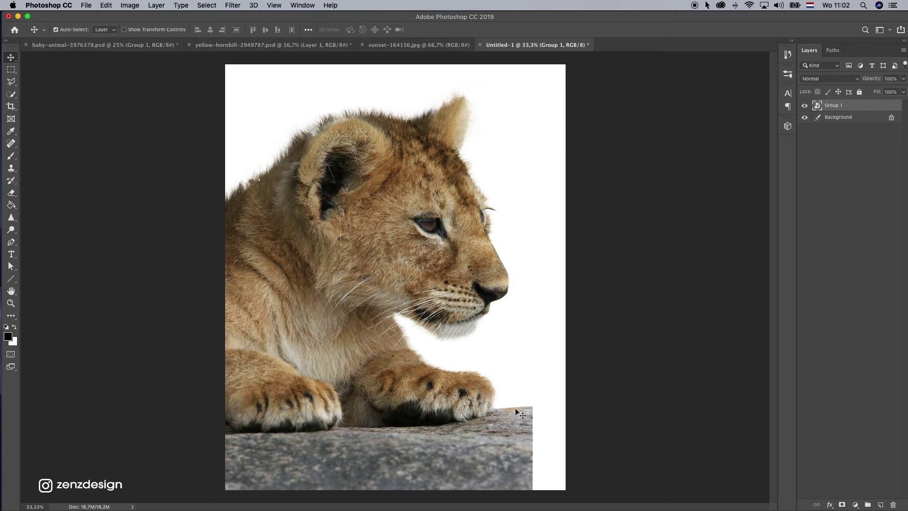
Rasterize the lion cub layer Group 1
key("super")
key("m")
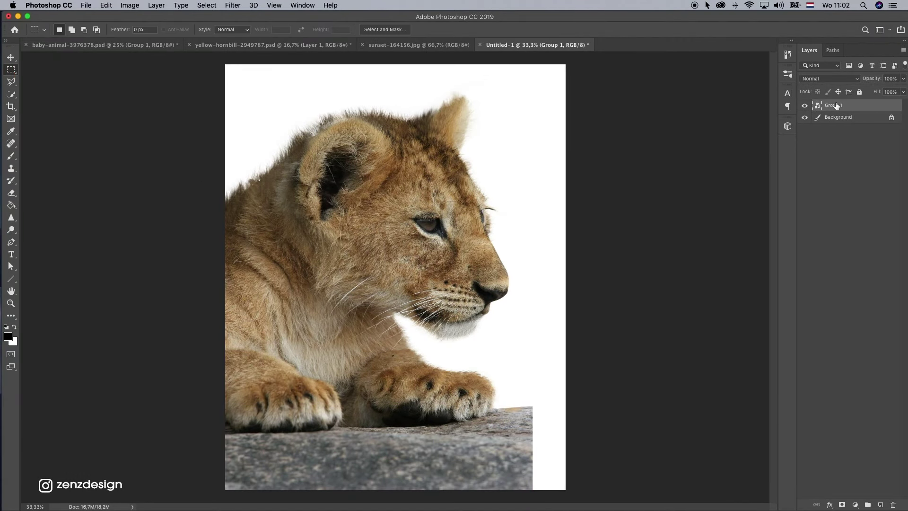
right_click(837, 105)
left_click(756, 262)
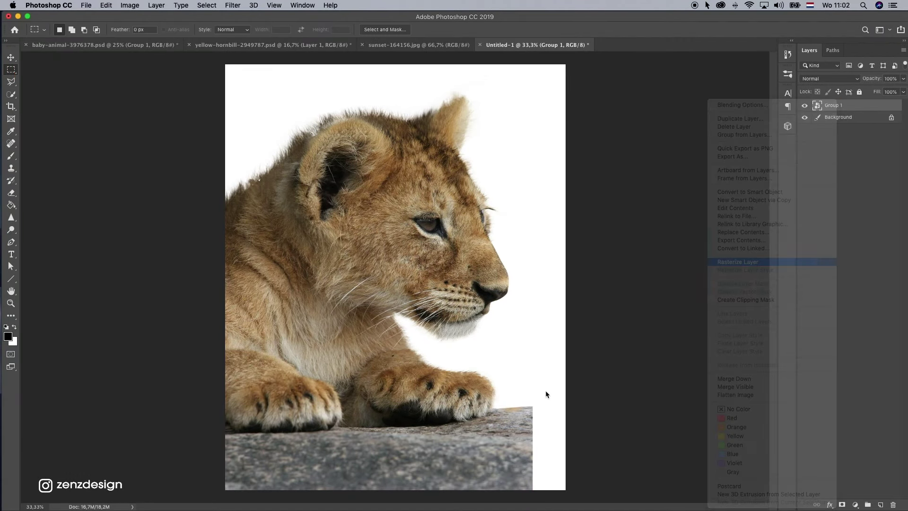
Select the right end of the rock and stretch it out to the canvas's right edge, then deselect
left_click_drag(538, 397, 499, 502)
key("super+t")
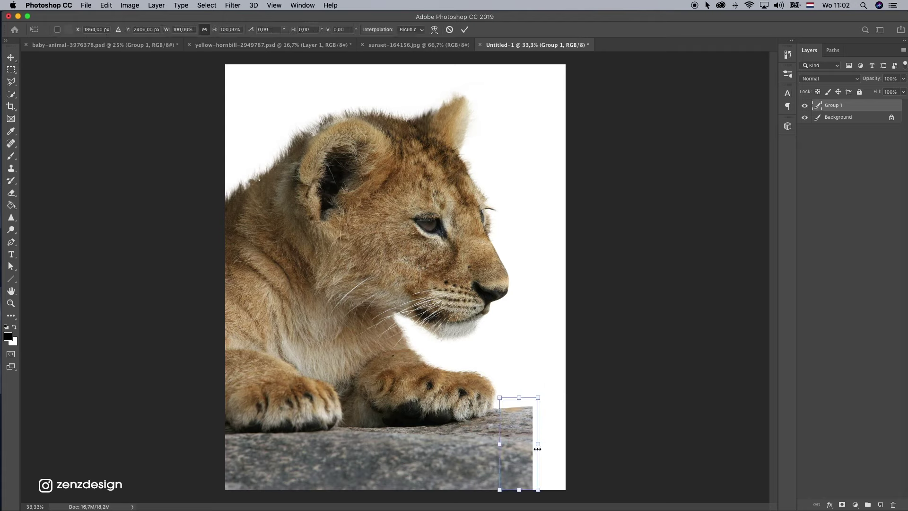
left_click_drag(538, 449, 577, 445)
key("Return")
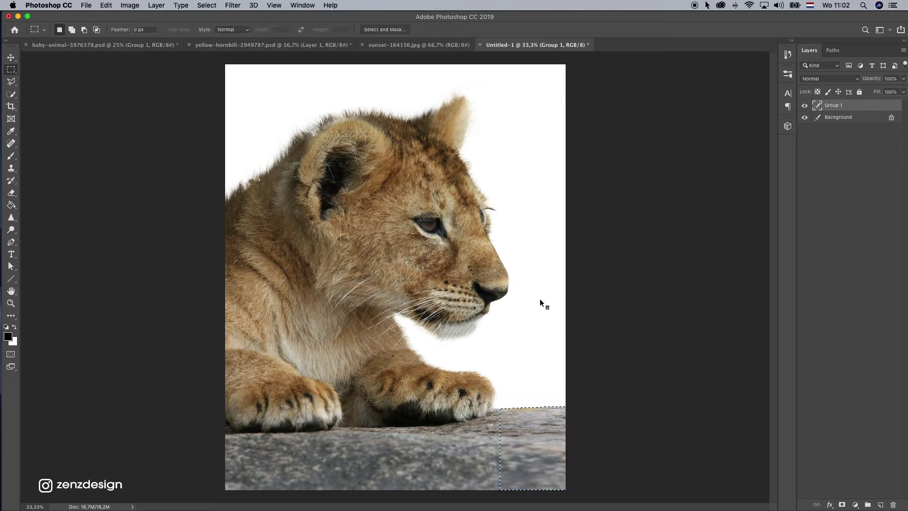
key("super+d")
key("v")
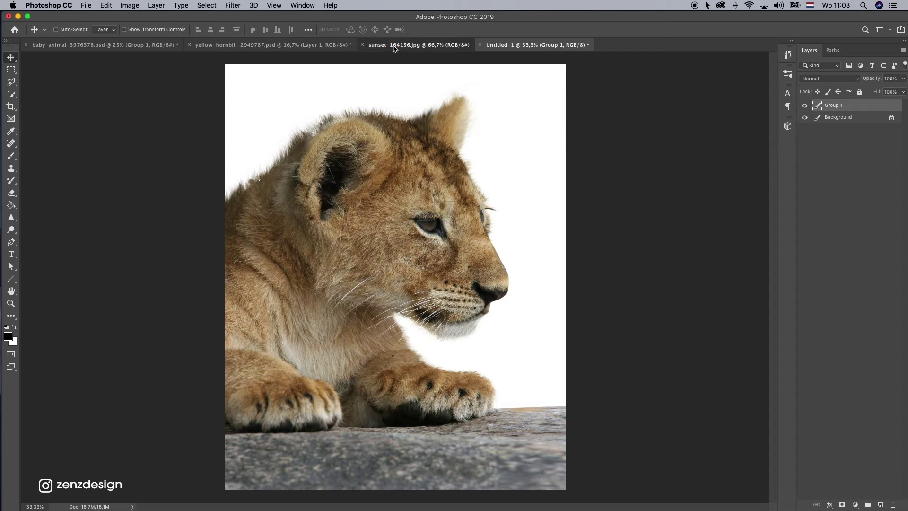
Copy the whole sunset-164156.jpg image, close that file and paste it directly above the Background layer of Untitled-1
left_click(419, 45)
key("super+a")
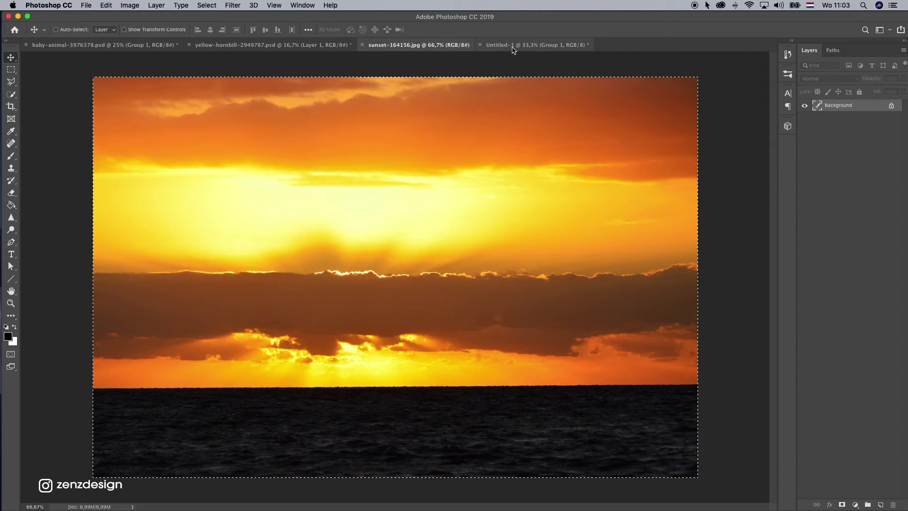
left_click(362, 44)
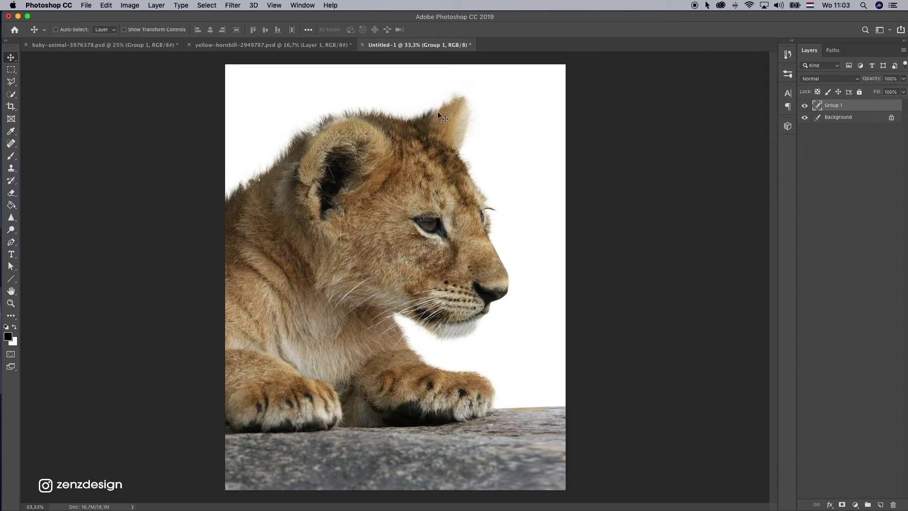
left_click(845, 118)
key("super+v")
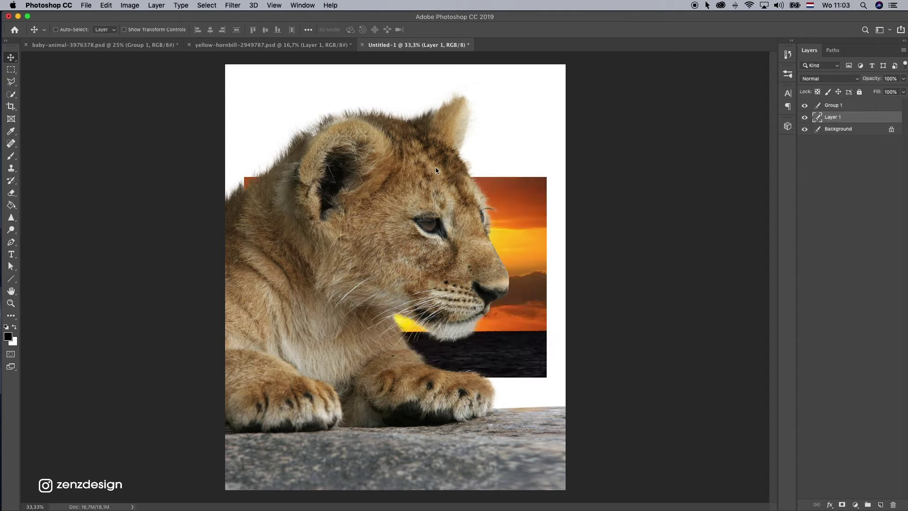
Convert the lion cub layer Group 1 to a smart object
left_click(852, 107)
right_click(859, 106)
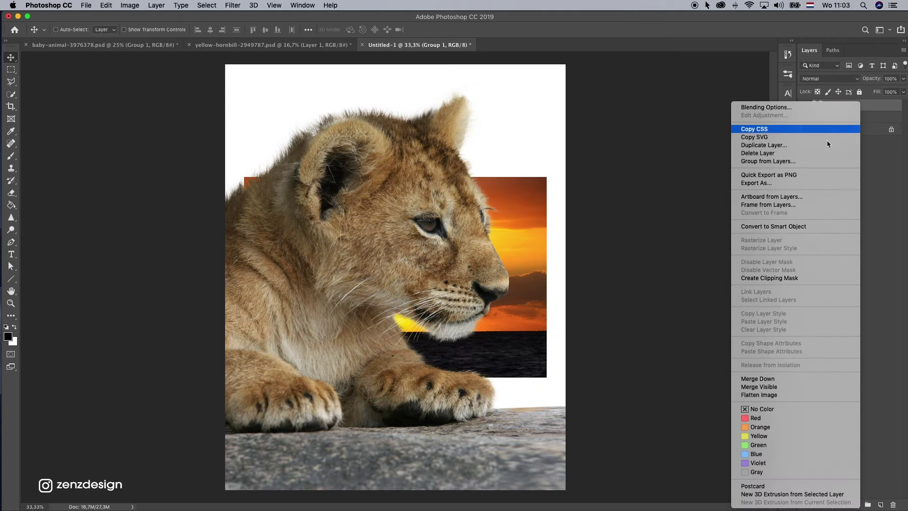
left_click(787, 229)
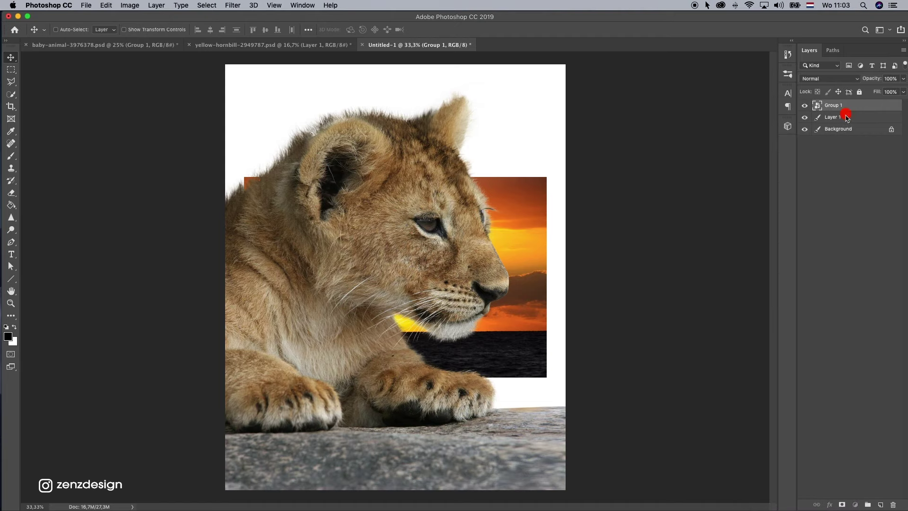
Enlarge and reposition the sunset layer so it fills the canvas behind the lion cub, with the bright sky beside its face
left_click(826, 117)
key("super+t")
left_click_drag(552, 179, 695, 84)
left_click_drag(537, 197, 465, 296)
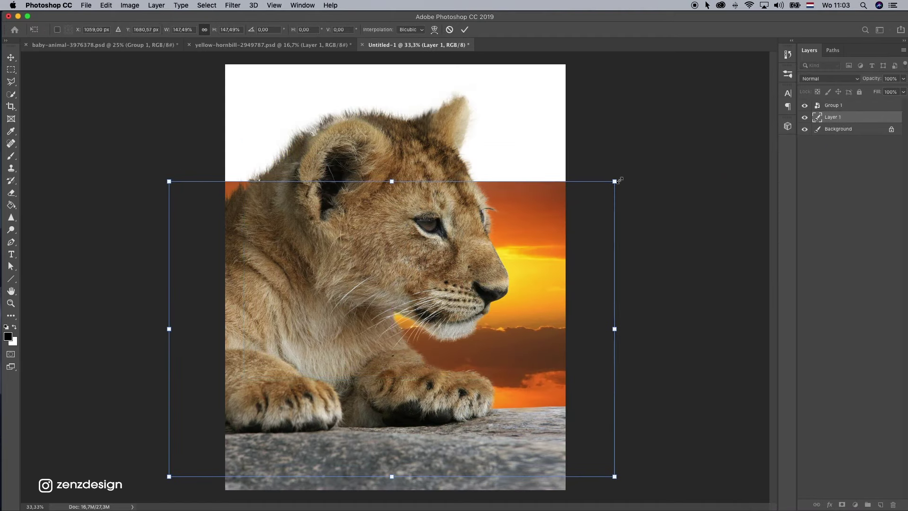
left_click_drag(616, 181, 783, 69)
left_click_drag(581, 206, 444, 250)
left_click_drag(646, 112, 766, 32)
left_click_drag(537, 188, 439, 306)
left_click_drag(671, 168, 607, 181)
key("Return")
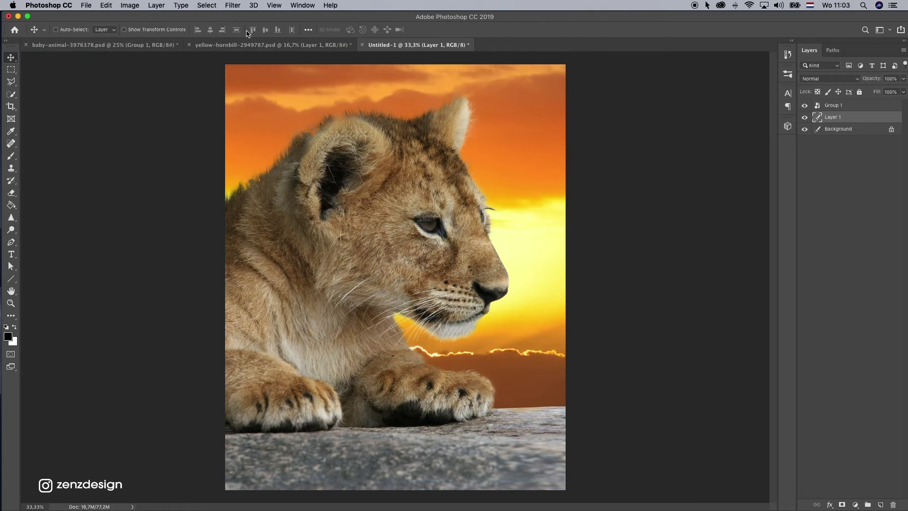
Apply a Gaussian Blur to the sunset layer
left_click(283, 6)
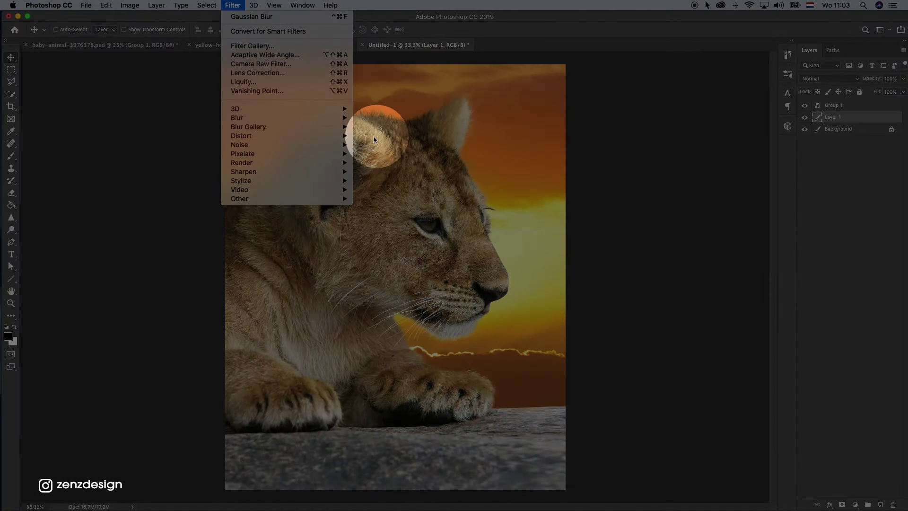
mouse_move(333, 118)
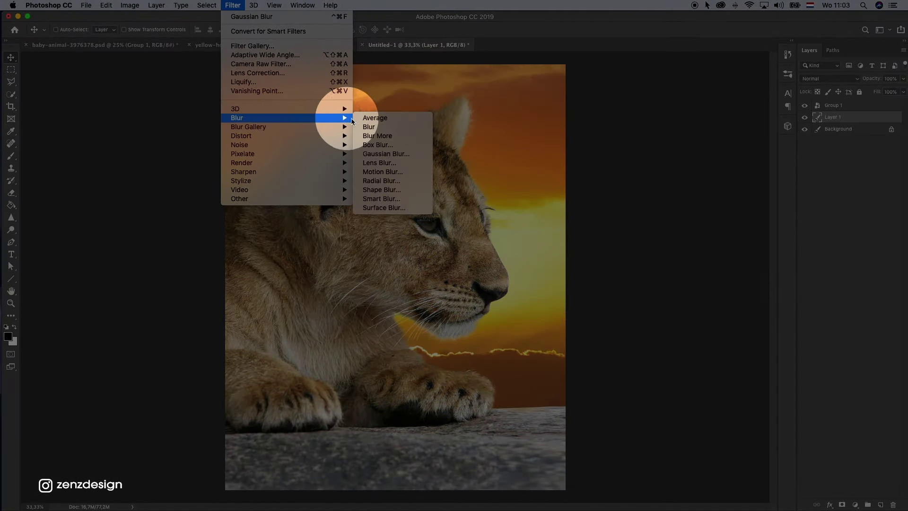
left_click(386, 154)
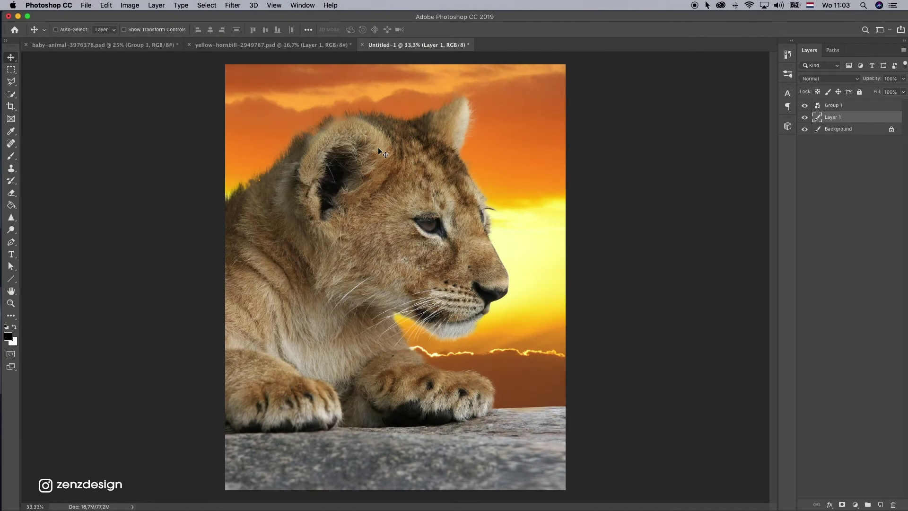
left_click_drag(634, 208, 639, 208)
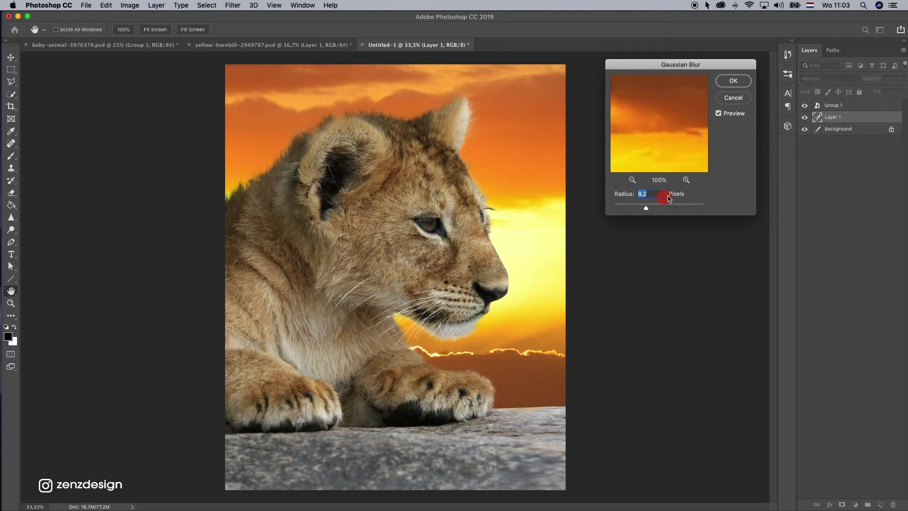
left_click(632, 180)
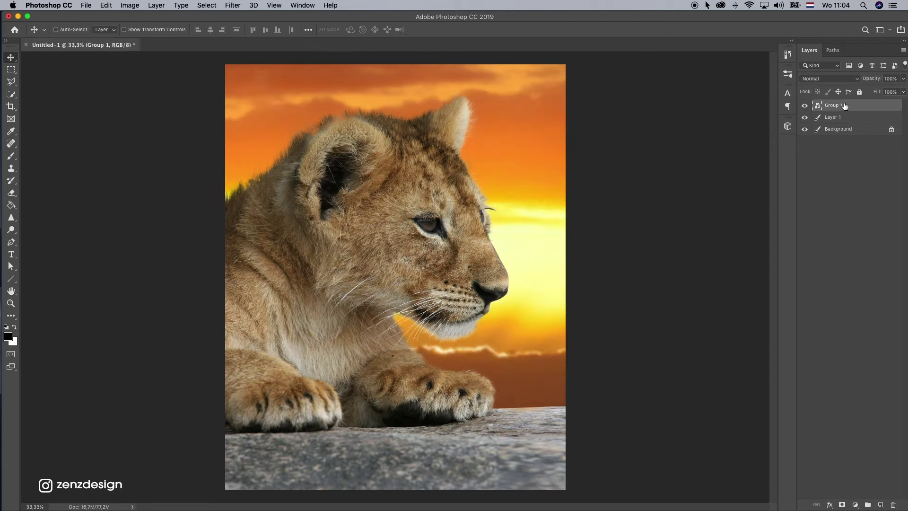
Paste the hornbill above the lion cub layer and convert it to a smart object
key("super+v")
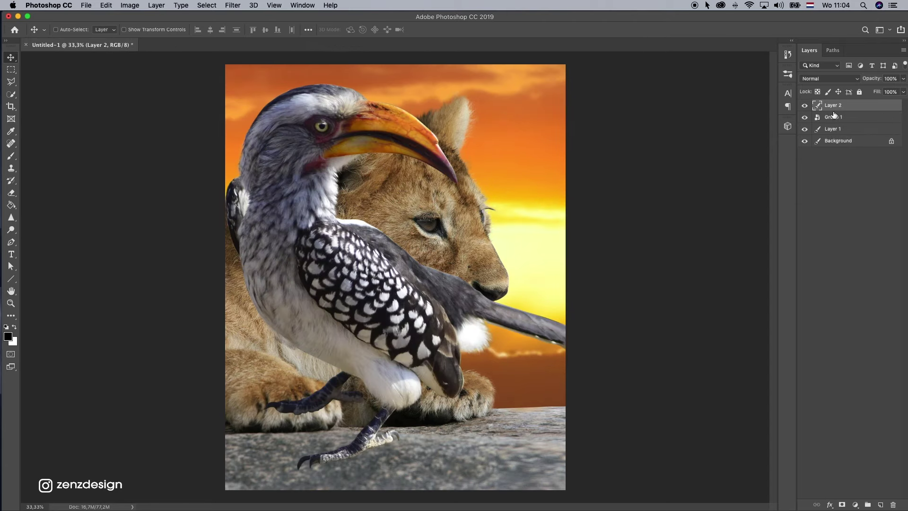
right_click(843, 108)
left_click(841, 113)
right_click(841, 113)
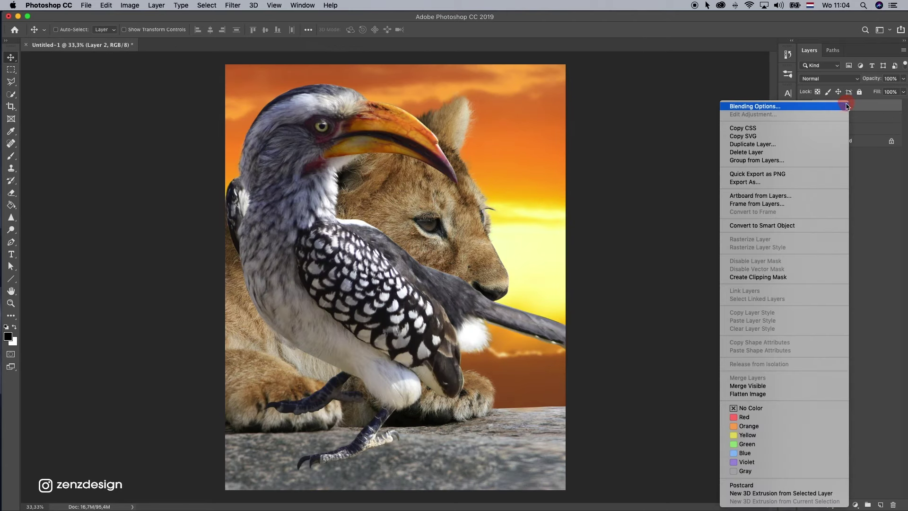
left_click(786, 226)
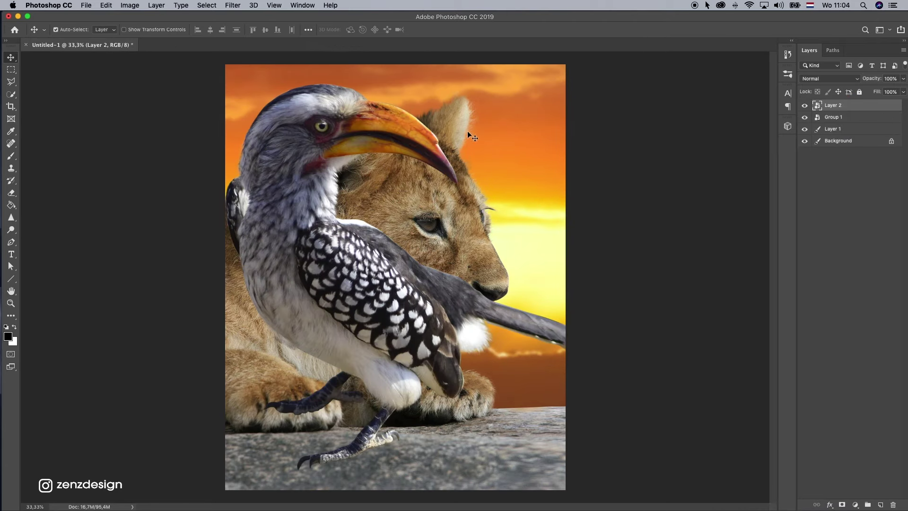
Scale the hornbill down and stand it on the lion cub's front left paw
key("super+t")
left_click_drag(705, 84, 367, 303)
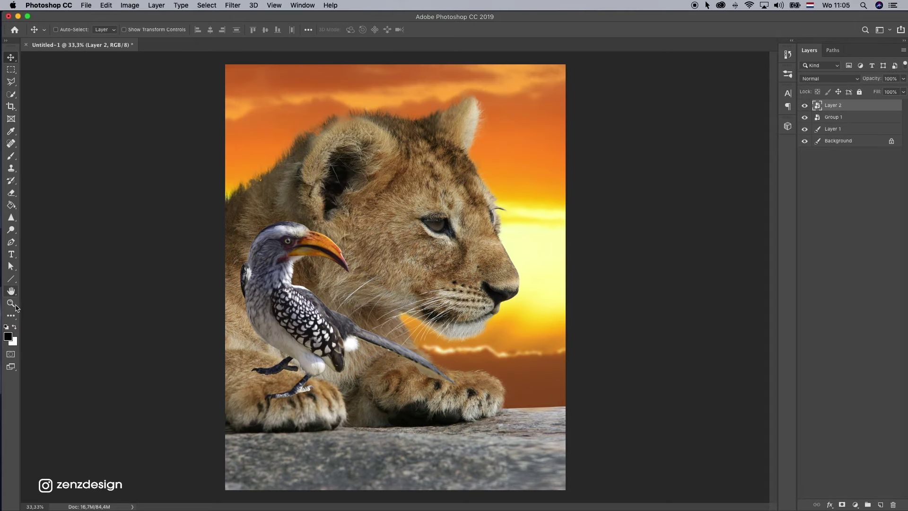
Examine the hornbill's feet on the lion's paw up close, comparing the image with individual layers hidden and shown
key("z")
left_click(313, 384)
left_click(317, 360)
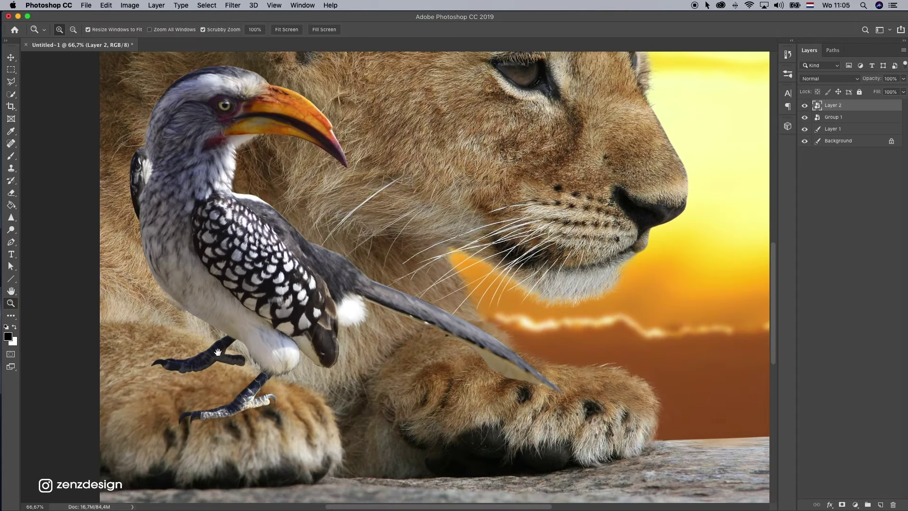
left_click(322, 331)
left_click(329, 294)
left_click(329, 294, "alt")
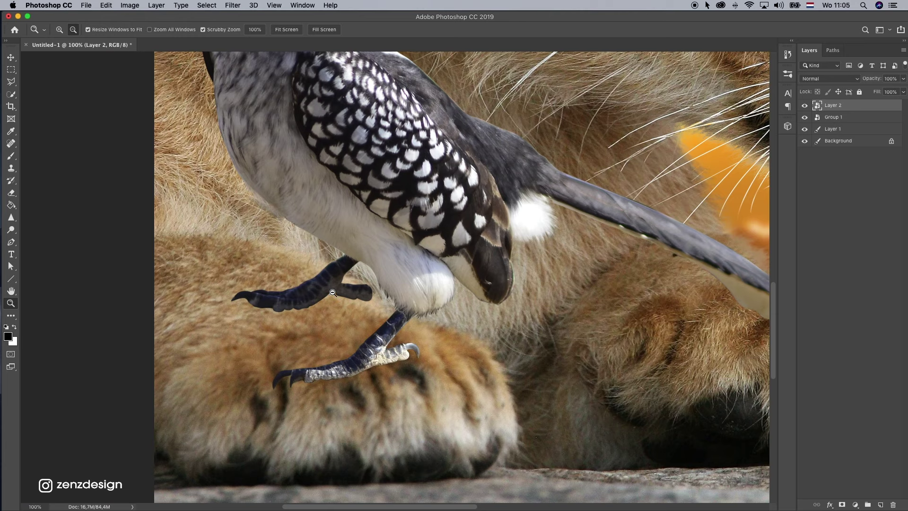
left_click(804, 105, "alt")
left_click(804, 105, "alt")
left_click(834, 118)
left_click(837, 109)
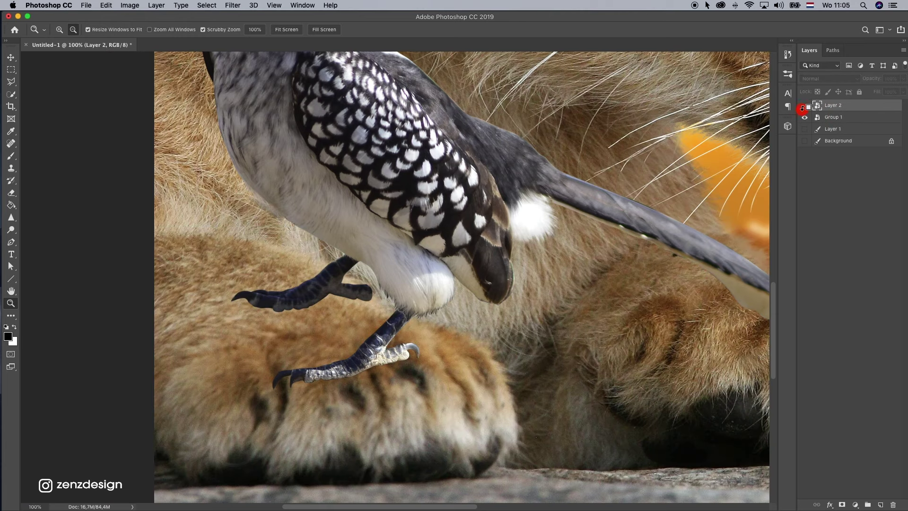
left_click(804, 106, "alt")
left_click(805, 117)
left_click_drag(806, 132, 811, 148)
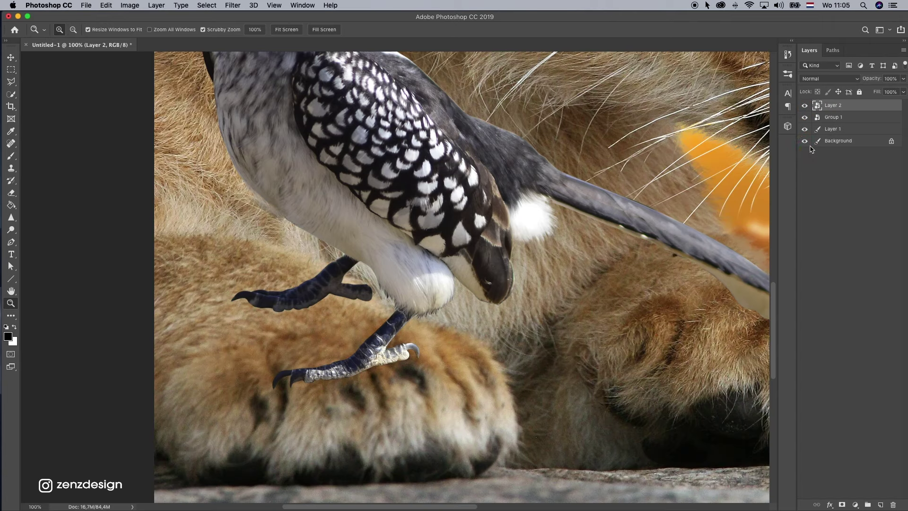
left_click(805, 106)
left_click(805, 106)
Create a layer group named bird and move the hornbill layer into it
left_click(868, 504)
double_click(833, 106)
type("bird")
key("Return")
left_click_drag(847, 117, 857, 106)
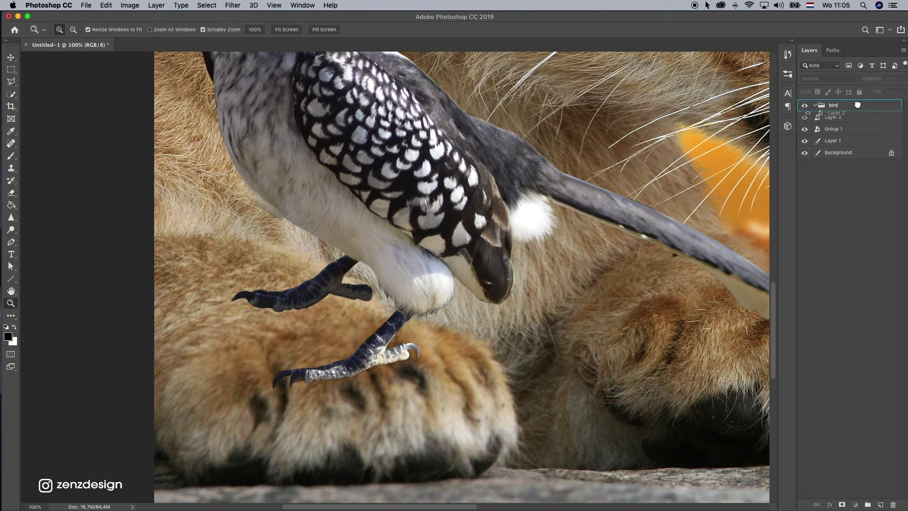
Create a layer group named lion and move the lion cub layer Group 1 into it
left_click(837, 128)
left_click(868, 505)
double_click(834, 129)
type("lion")
key("Return")
left_click_drag(847, 140, 868, 129)
Create a layer group named background containing the sunset layer
left_click(842, 153)
left_click(868, 505)
double_click(834, 152)
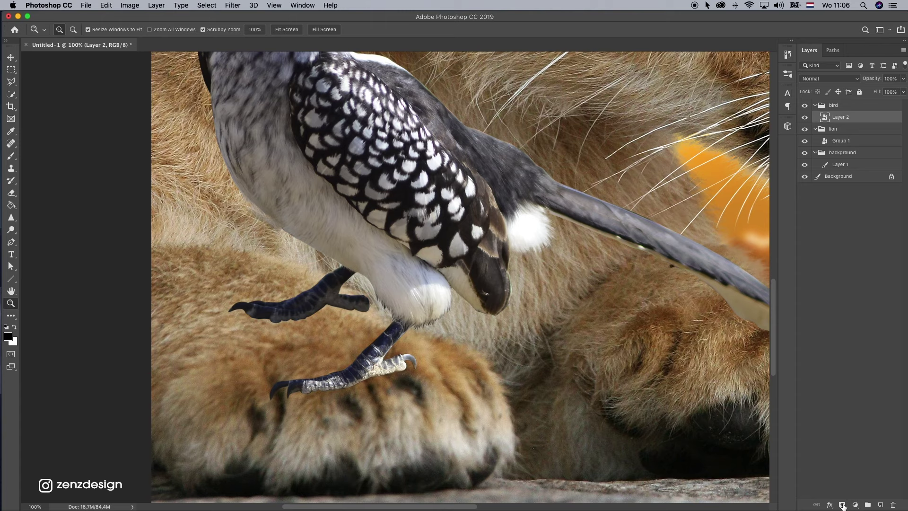
Add a layer mask to the hornbill's Layer 2 and choose the Grass brush from the Default Brushes in Legacy Brushes
left_click(843, 505)
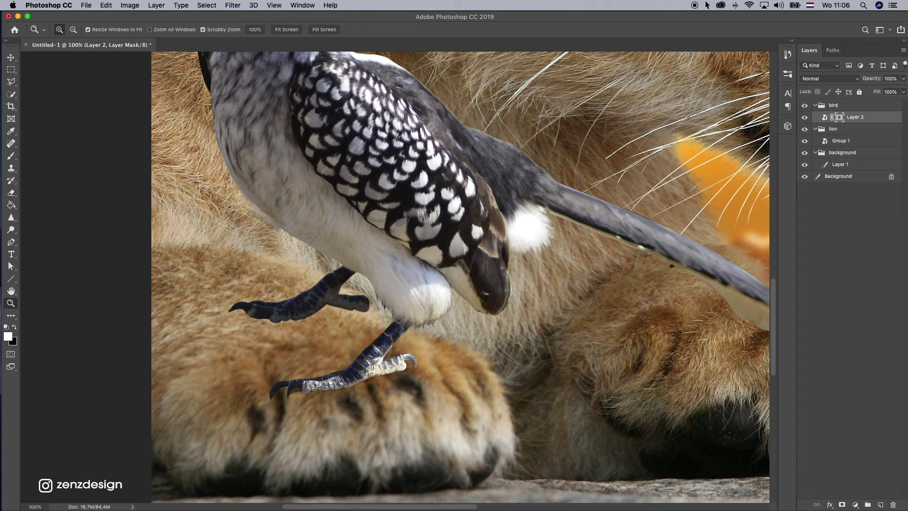
left_click(12, 156)
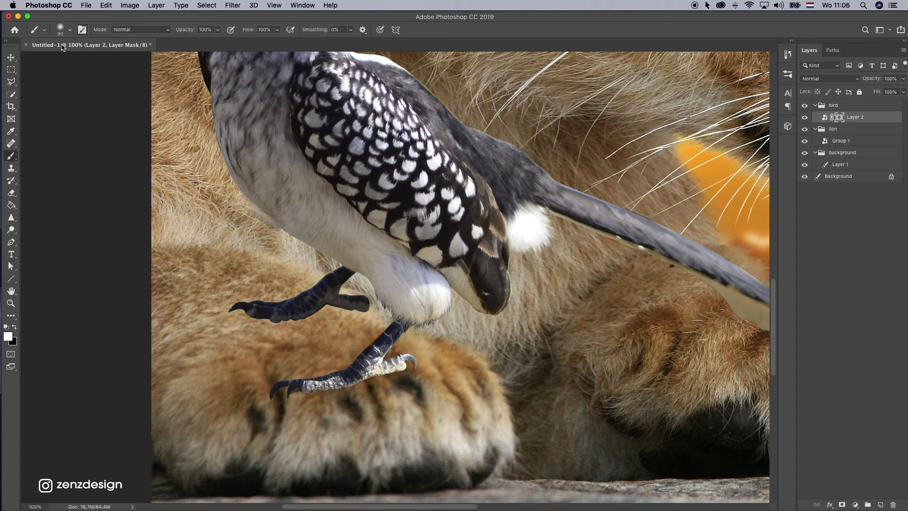
left_click(61, 29)
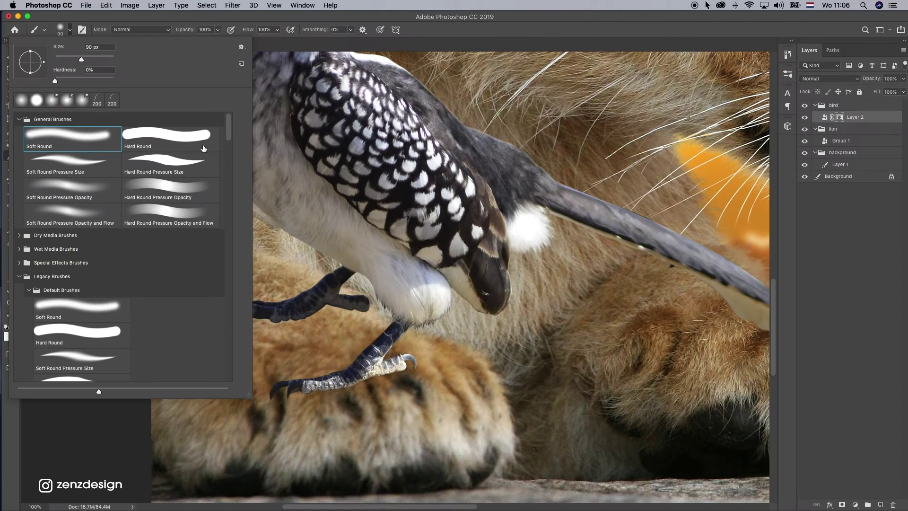
left_click_drag(229, 136, 229, 137)
scroll(229, 138, "down", 5)
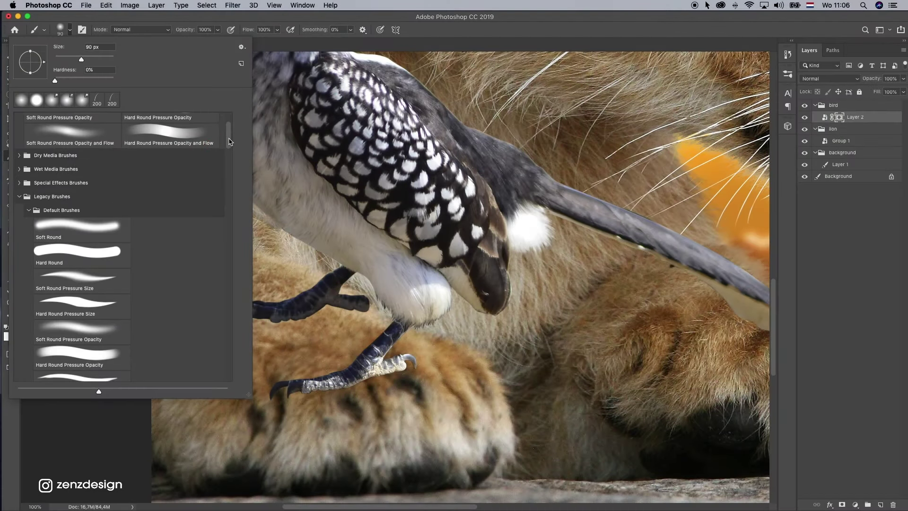
left_click_drag(229, 145, 190, 294)
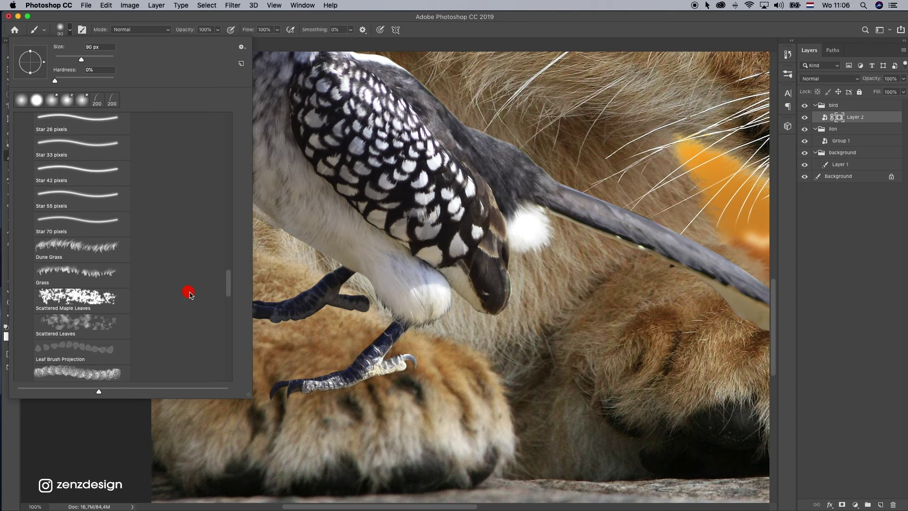
left_click(84, 278)
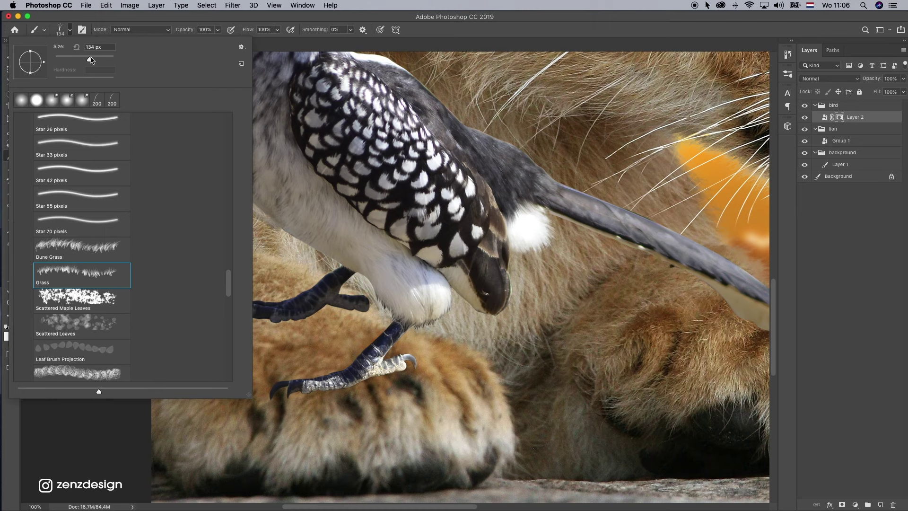
left_click(176, 20)
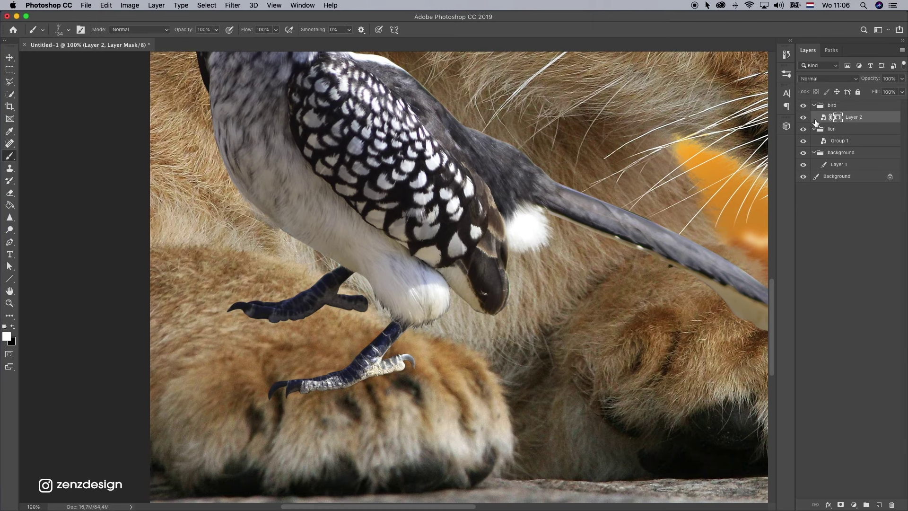
left_click(293, 328)
left_click(251, 333)
key("super+z")
key("super+z")
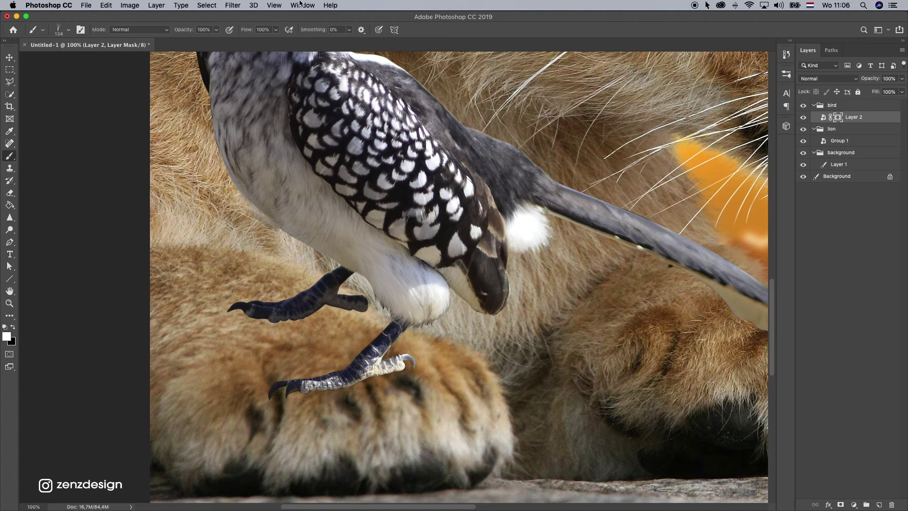
Show the brush settings and turn off Color Dynamics for the Grass brush
left_click(311, 8)
left_click(308, 8)
left_click(304, 7)
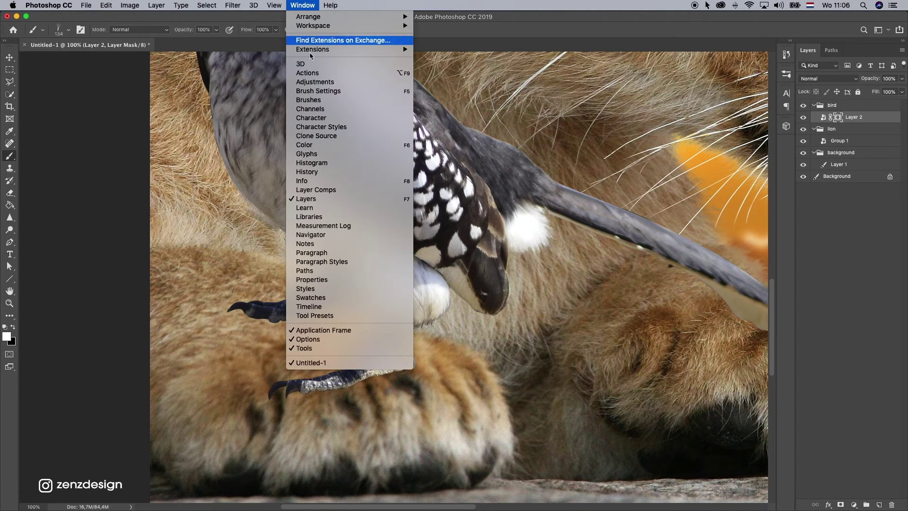
left_click(345, 90)
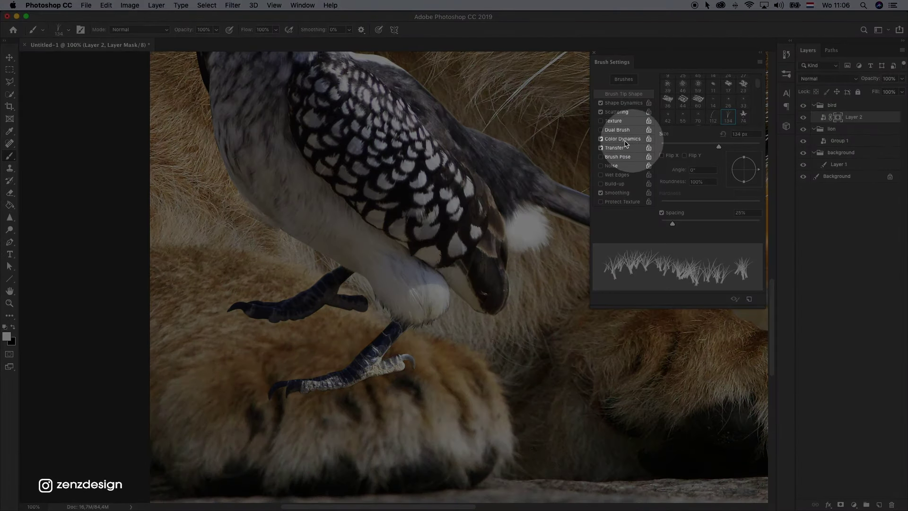
left_click(601, 139)
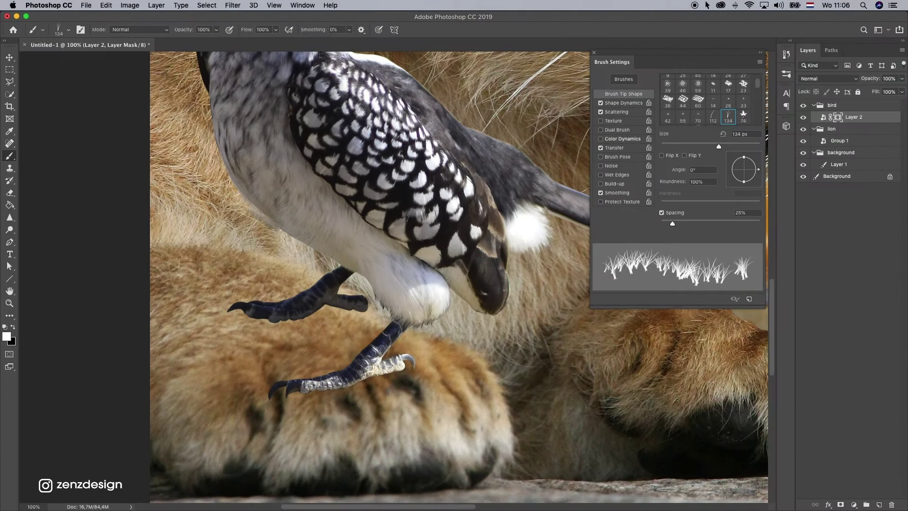
left_click(68, 30)
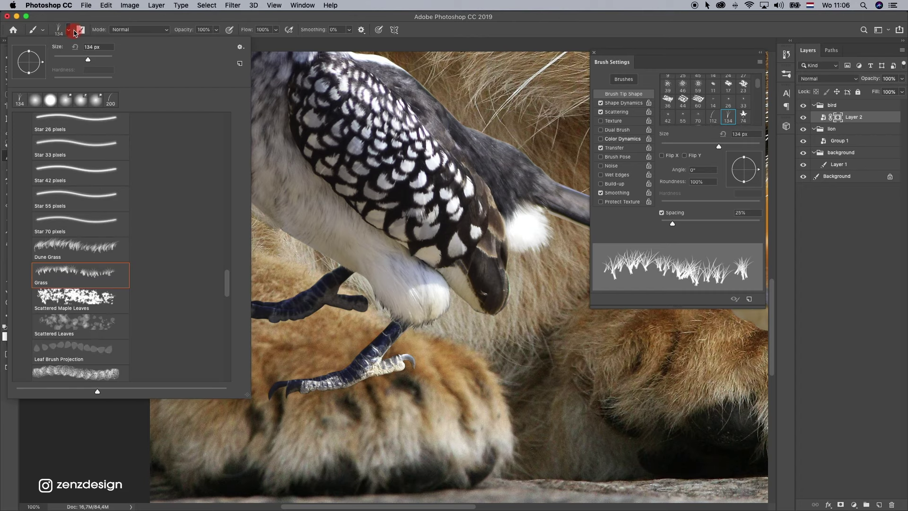
left_click(220, 22)
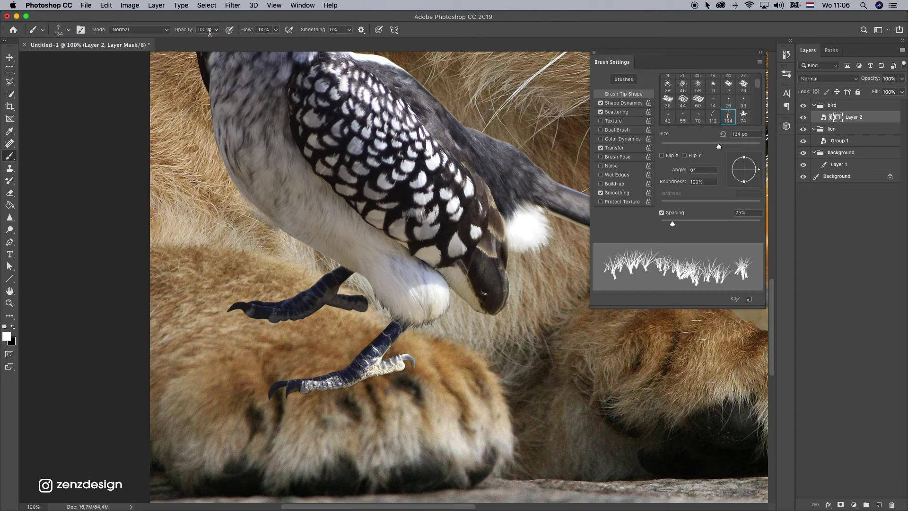
Make black the painting colour, test the Grass brush at the hornbill's raised foot and reduce its size to 80 px
left_click(185, 32)
left_click(14, 327)
left_click(45, 189)
left_click(292, 321)
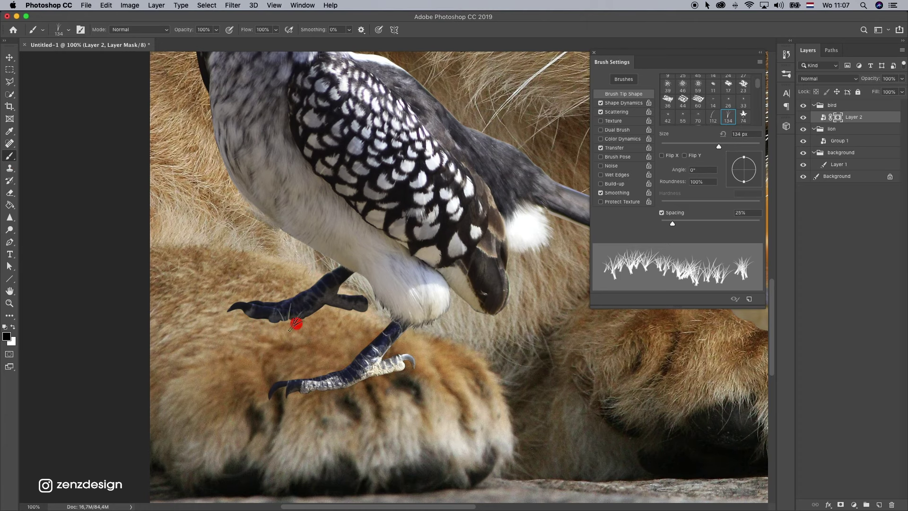
key("bracketleft")
key("bracketleft")
key("bracketleft")
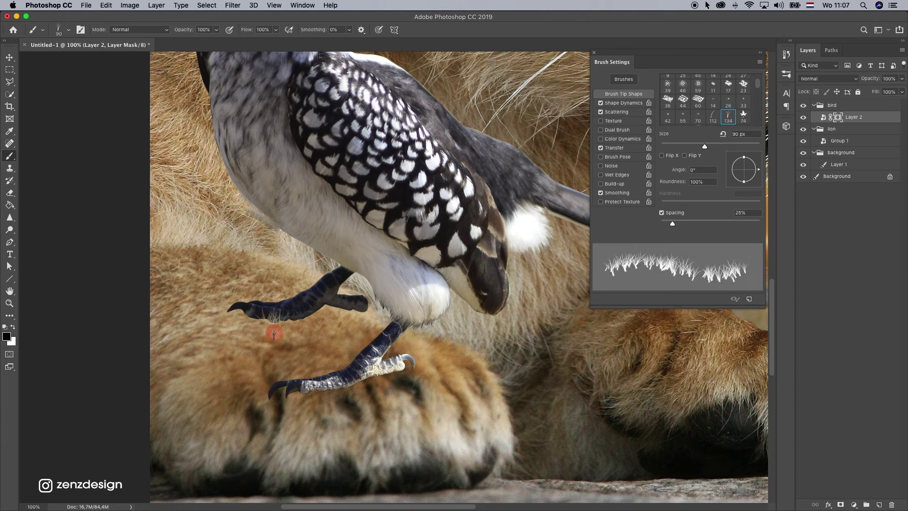
key("bracketleft")
key("bracketleft")
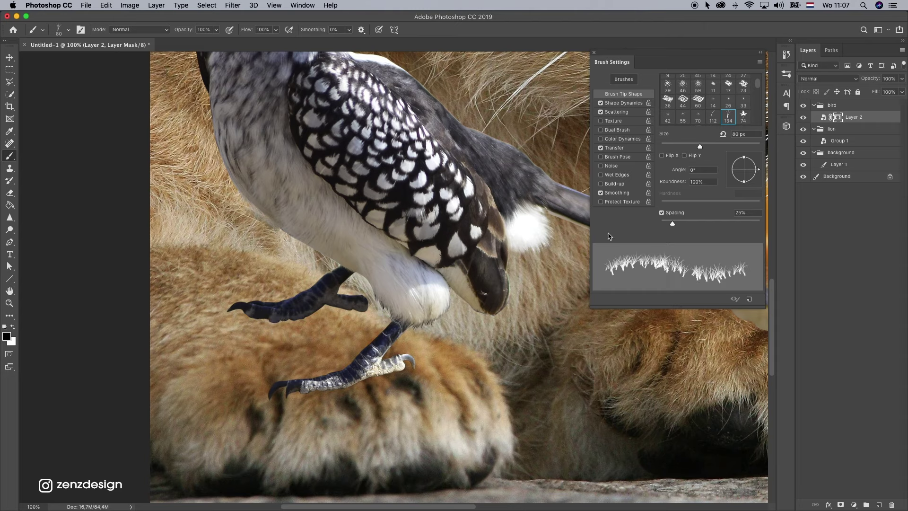
Set the Grass brush's spacing to 59% and its size to 30 px
left_click_drag(685, 225, 689, 225)
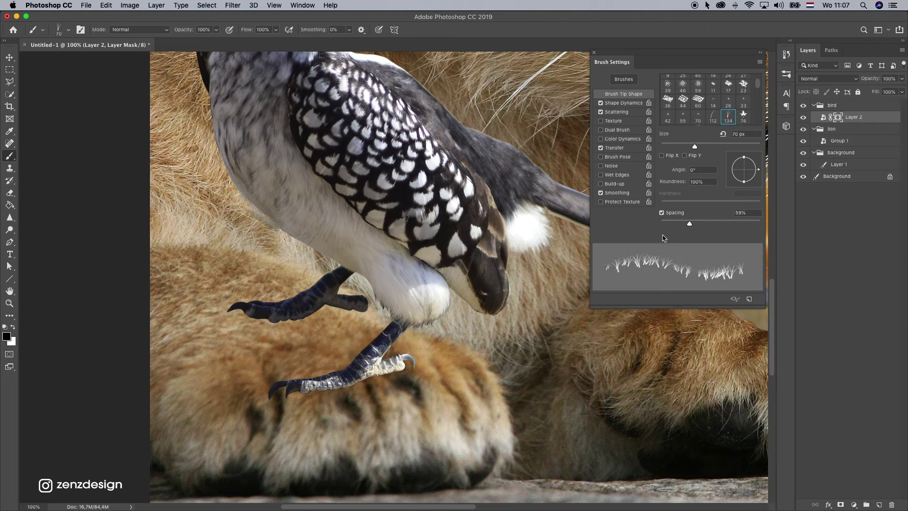
key("bracketleft")
key("bracketleft")
key("bracketleft")
key("bracketleft")
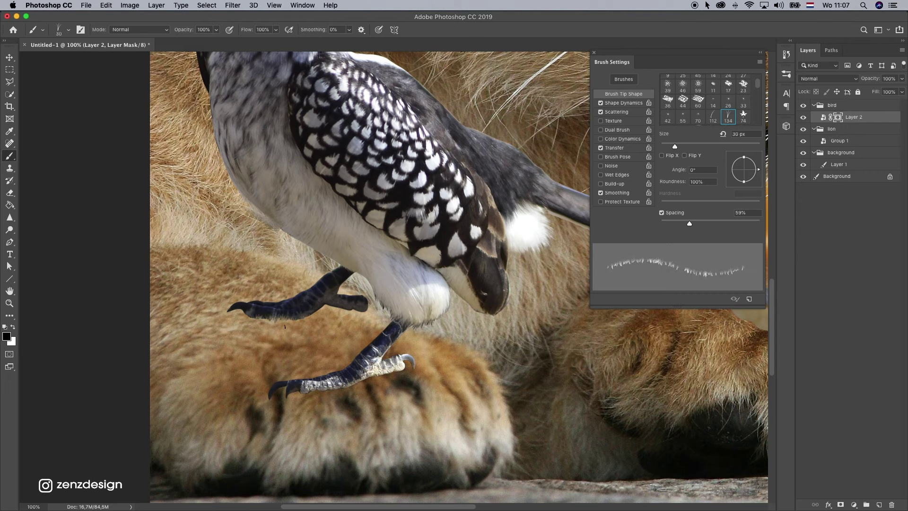
Paint black on the hornbill's mask along the undersides of both feet so the paw fur overlaps them, using brush sizes of 30 to 45 px
mouse_move(239, 309)
left_mouse_down()
mouse_move(303, 314)
mouse_move(241, 308)
mouse_move(265, 316)
left_mouse_up()
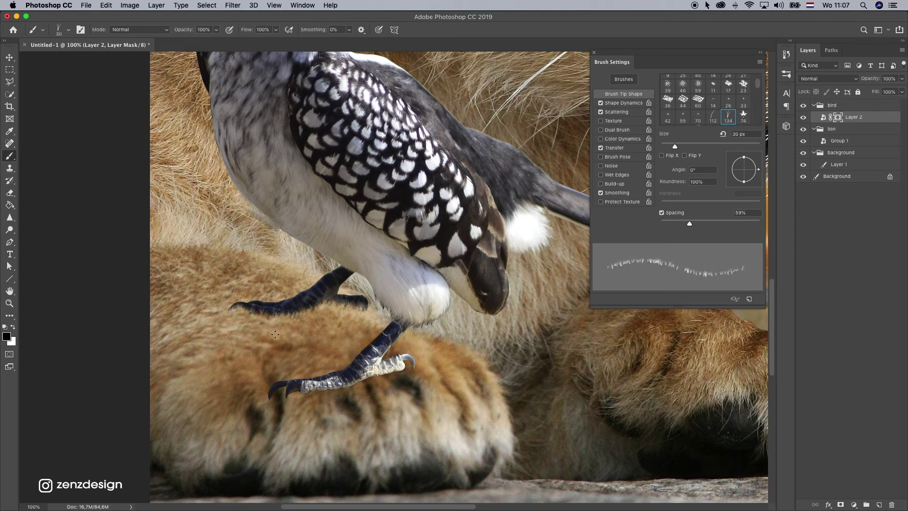
mouse_move(288, 392)
left_mouse_down()
mouse_move(260, 400)
mouse_move(362, 387)
mouse_move(395, 372)
left_mouse_up()
key("bracketright")
key("bracketright")
key("bracketright")
key("bracketright")
key("bracketright")
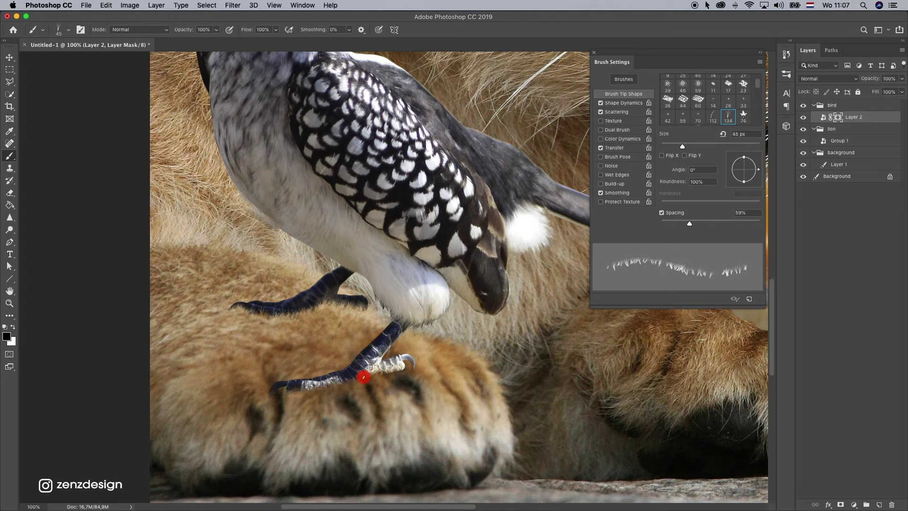
key("bracketleft")
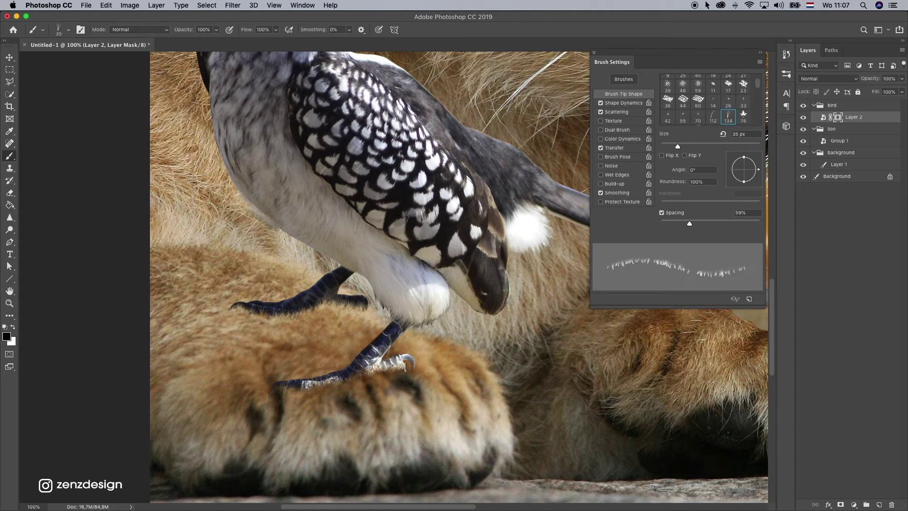
Rotate the Grass brush tip to 30° at 50 px and refine the mask around the hornbill's toes
key("super+z")
key("shift+Left")
key("shift+Left")
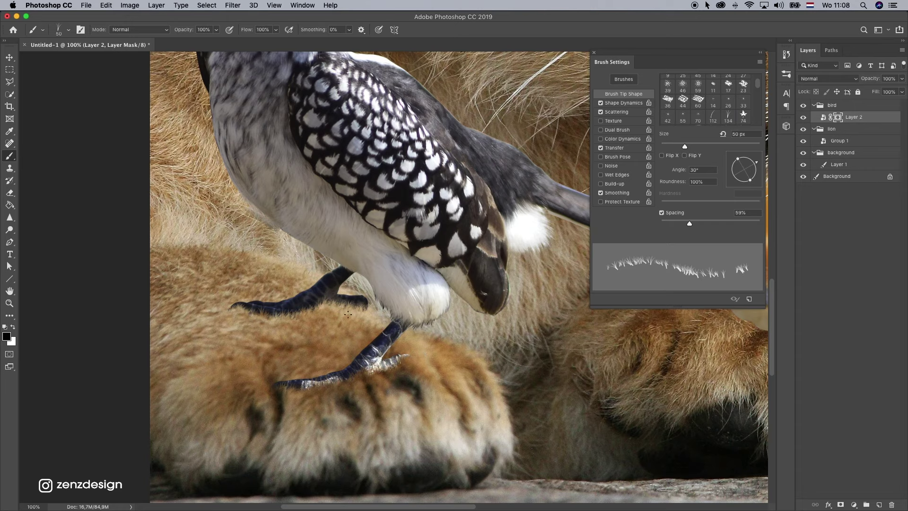
left_click(272, 322)
Examine the whole composite at 33.3%, then select the lion's Group 1 layer and compare the image with it hidden and shown
left_click(10, 303)
left_click(408, 274, "alt")
left_click(407, 274, "alt")
left_click(408, 274, "alt")
left_click_drag(445, 225, 362, 290)
left_click(10, 57)
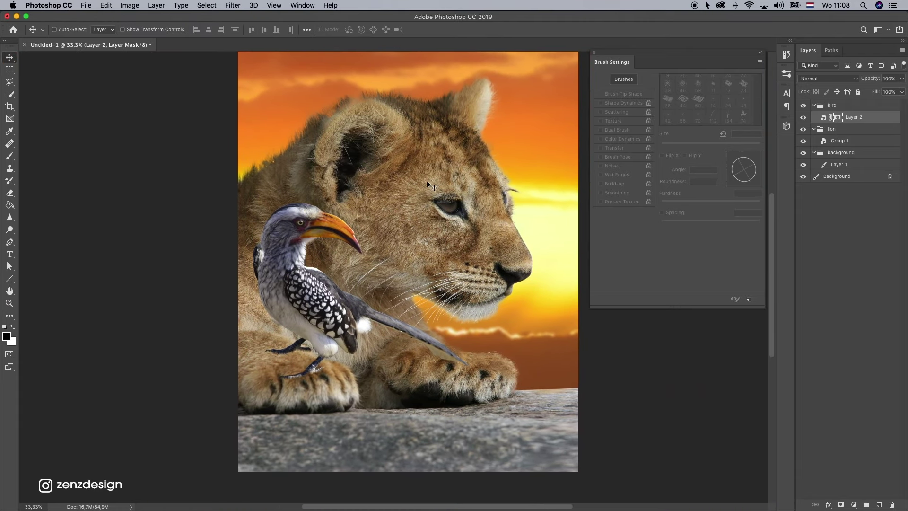
left_click(840, 140)
left_click(803, 141)
left_click(803, 141)
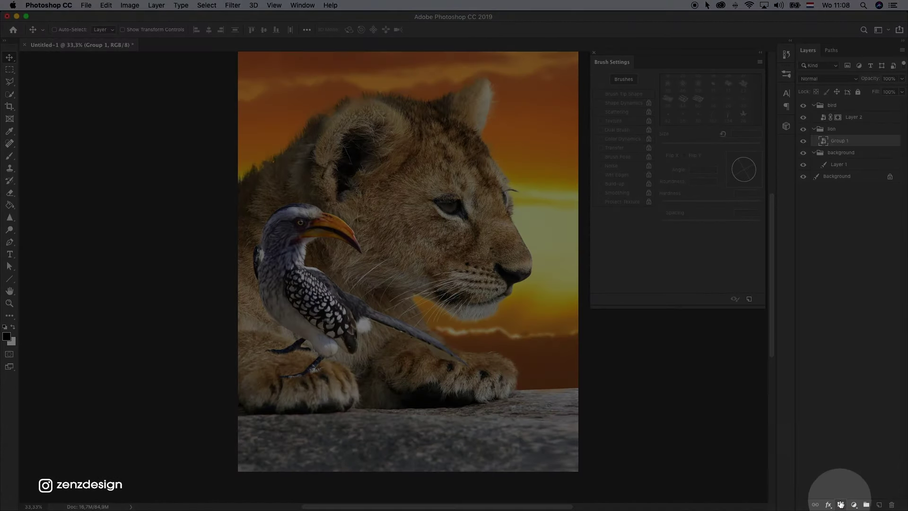
Add a Brightness/Contrast adjustment clipped to the lion's Group 1 with brightness -44 and contrast 10, and compare it off and on
left_click(840, 504)
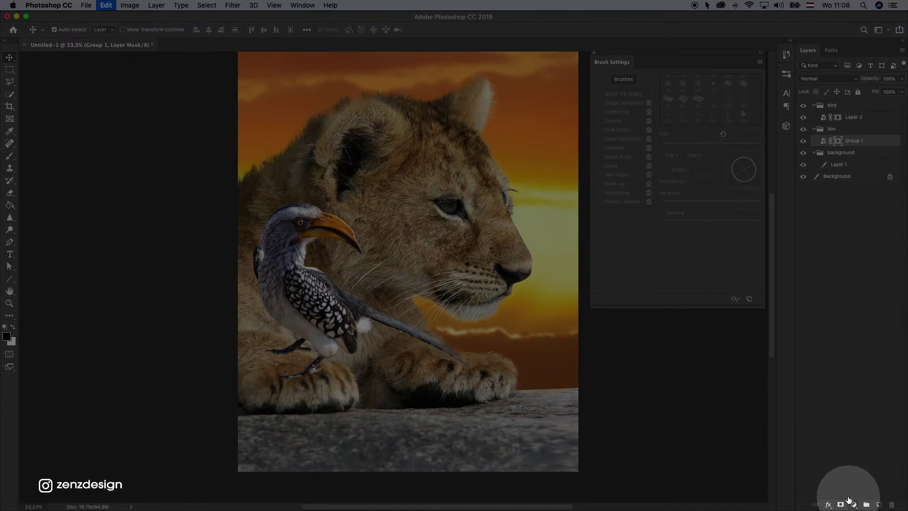
key("super+z")
left_click(851, 502)
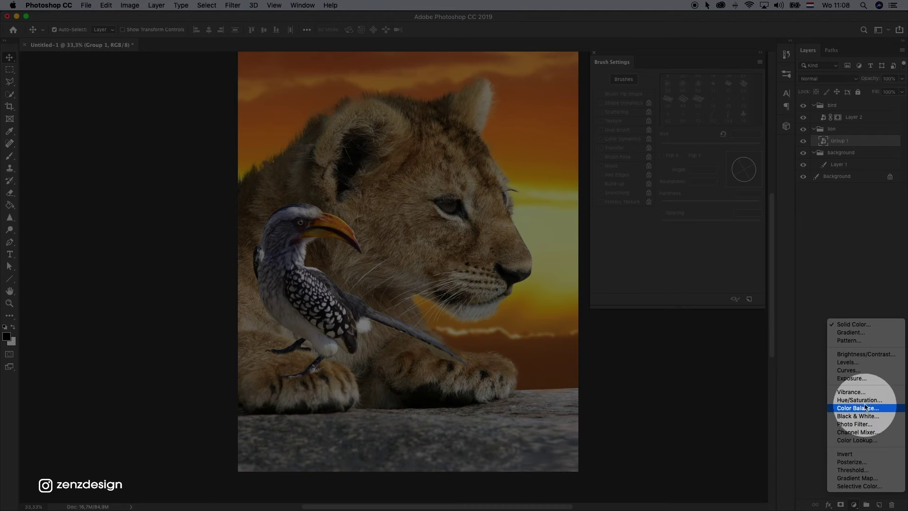
left_click(866, 354)
left_click_drag(795, 222, 582, 96)
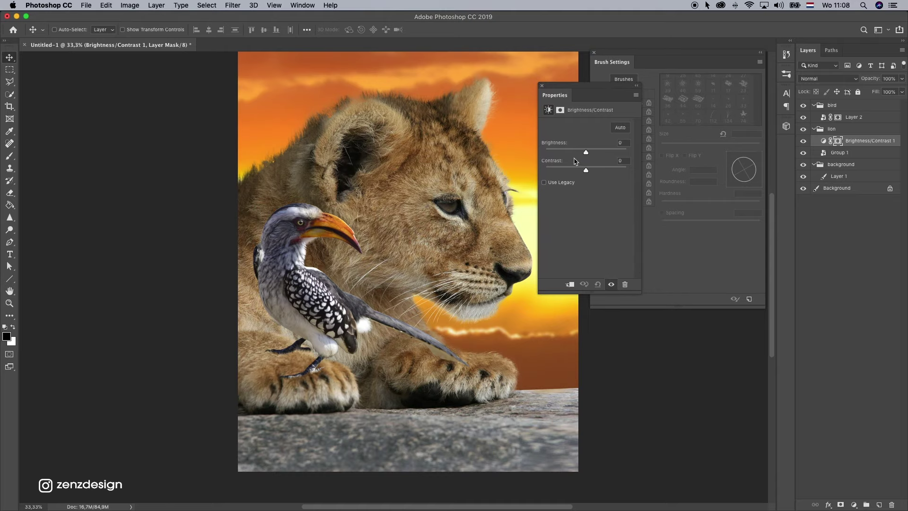
left_click_drag(583, 153, 575, 151)
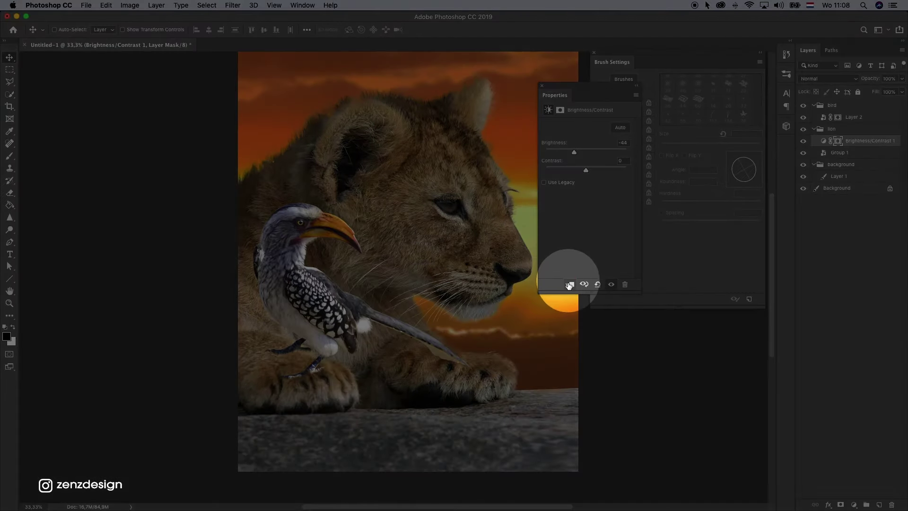
left_click(570, 284)
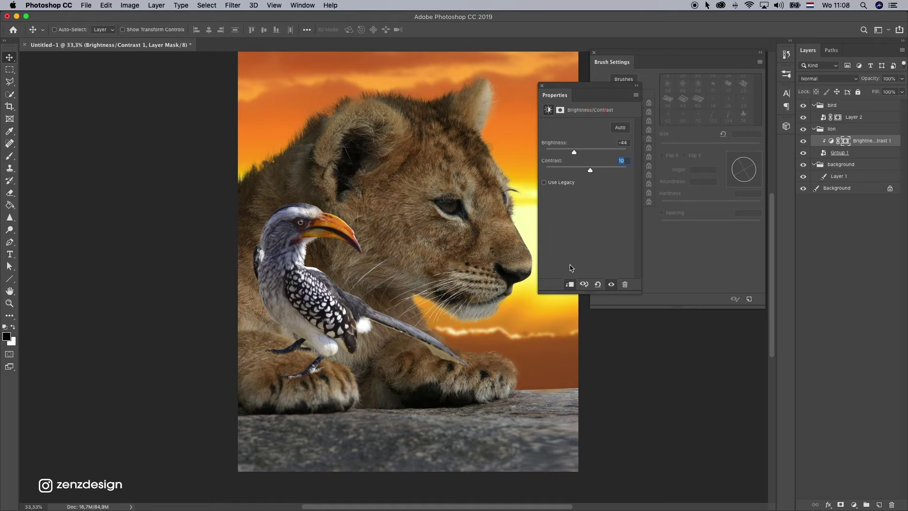
left_click(551, 94)
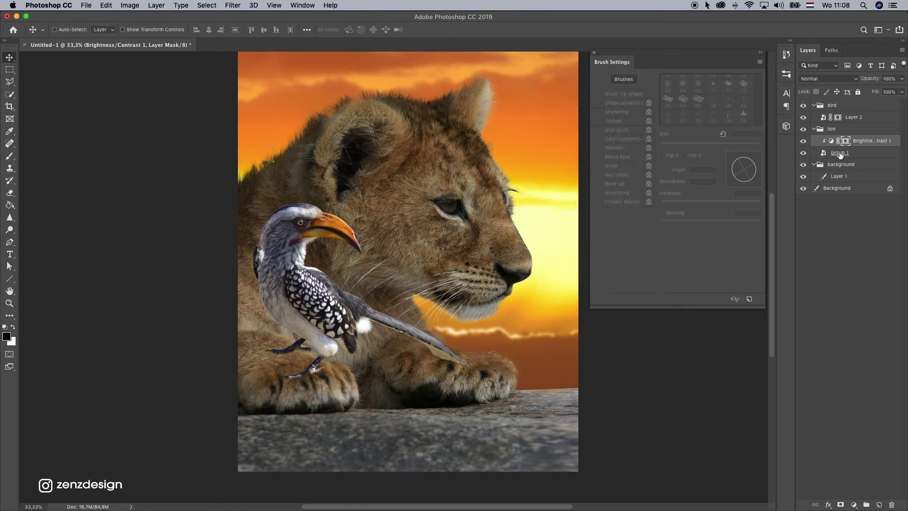
left_click(803, 140)
left_click(803, 141)
Switch the brush to Soft Round with 0% hardness for painting on the Brightness/Contrast mask
key("b")
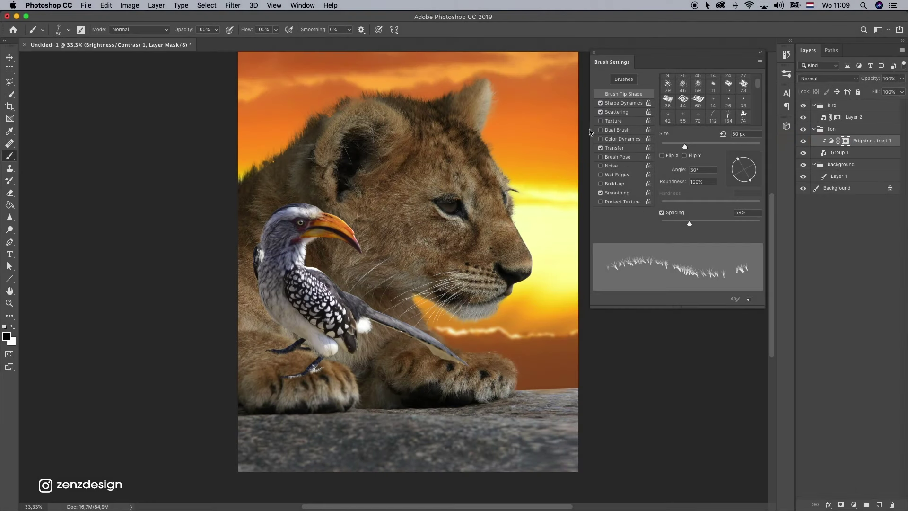
left_click(68, 29)
left_click_drag(227, 280, 135, 106)
left_click(71, 139)
left_click(208, 28)
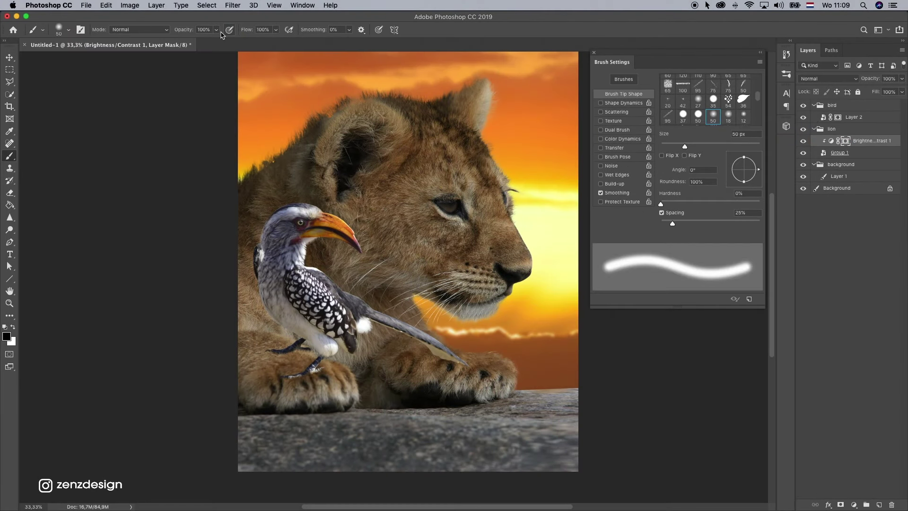
left_click(216, 30)
left_click(231, 17)
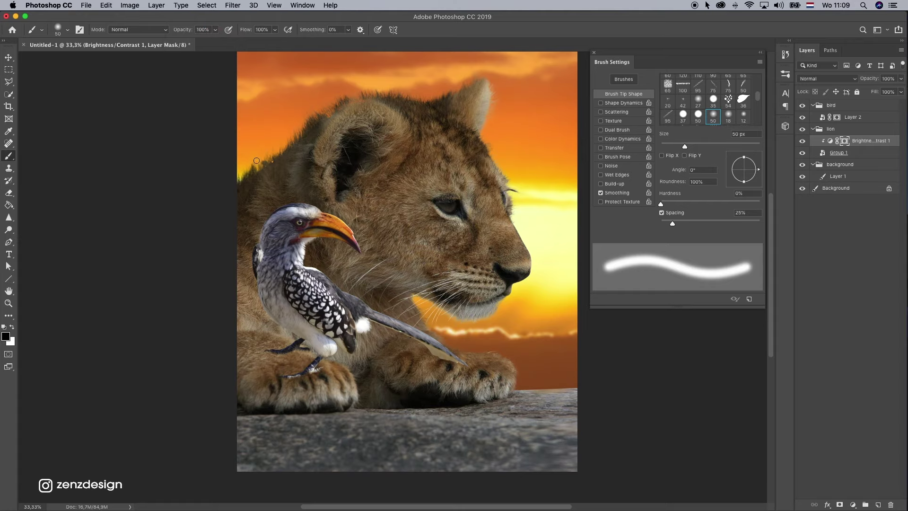
Enlarge the soft brush to 300 px and paint black on the Brightness/Contrast mask along the lion's back and the top of its head
key("bracketright")
key("bracketright")
key("bracketright")
key("bracketright")
key("bracketright")
key("bracketright")
key("bracketright")
key("bracketright")
key("bracketright")
key("bracketright")
key("bracketright")
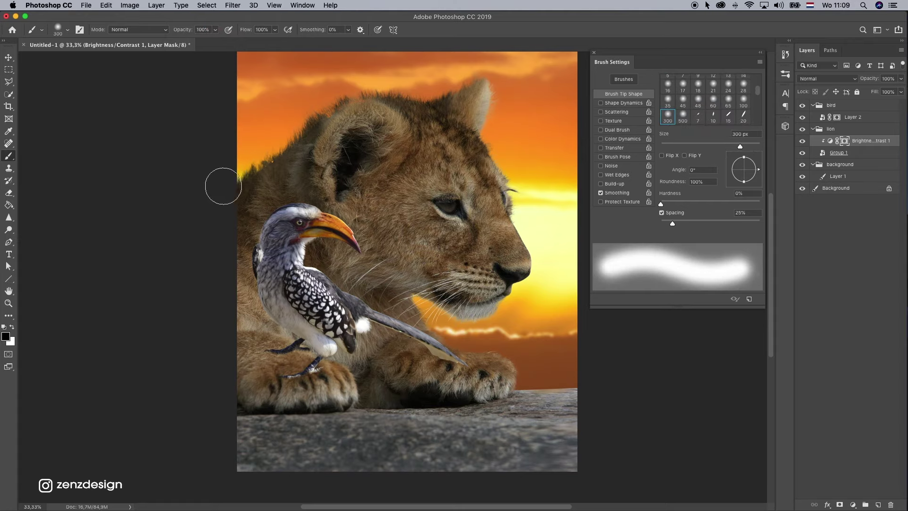
left_click_drag(224, 194, 308, 117)
mouse_move(223, 172)
left_mouse_down()
mouse_move(385, 68)
mouse_move(406, 97)
left_mouse_up()
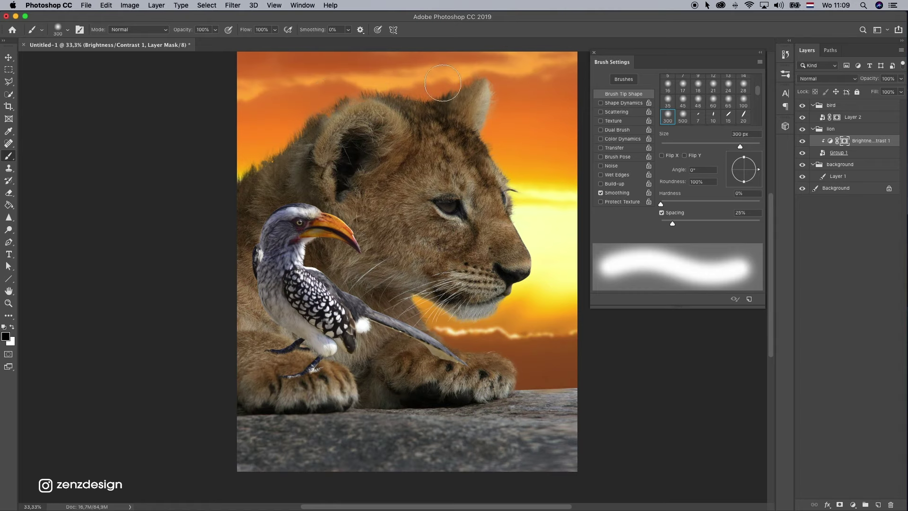
Paint the mask with a 150 px brush along the lion's face edge and front paw, and compare the adjustment off and on
mouse_move(507, 132)
left_mouse_down()
mouse_move(505, 221)
mouse_move(520, 234)
left_mouse_up()
key("bracketleft")
key("bracketleft")
key("bracketleft")
key("bracketleft")
key("super+z")
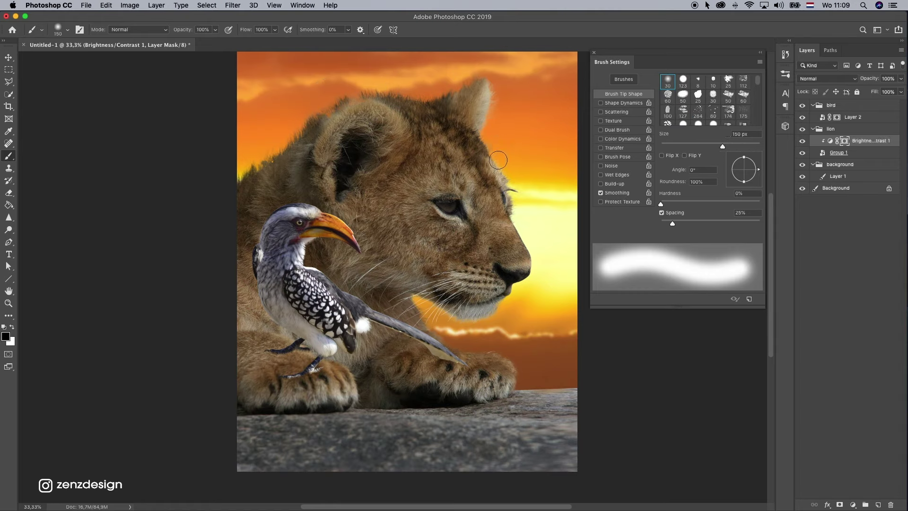
left_click_drag(498, 160, 538, 286)
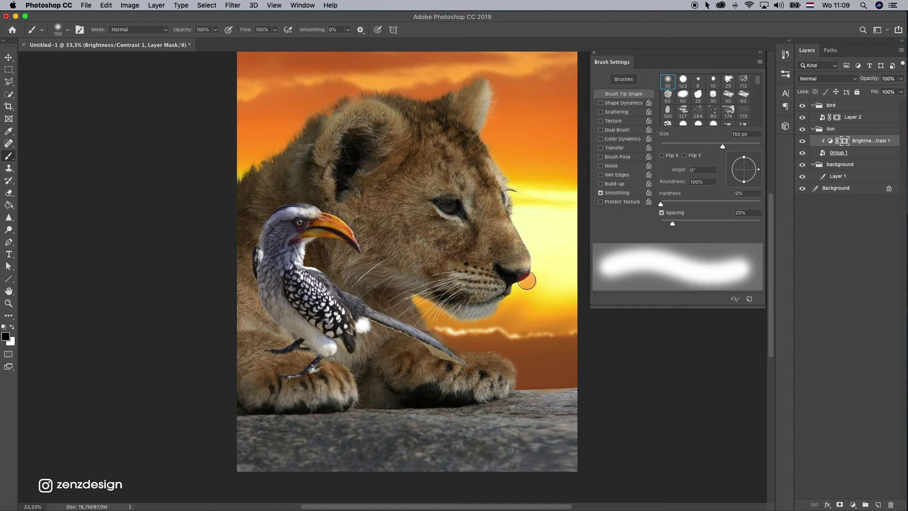
mouse_move(512, 336)
left_mouse_down()
mouse_move(523, 356)
mouse_move(485, 347)
mouse_move(533, 354)
mouse_move(502, 349)
mouse_move(533, 345)
mouse_move(495, 349)
mouse_move(520, 382)
mouse_move(567, 378)
left_mouse_up()
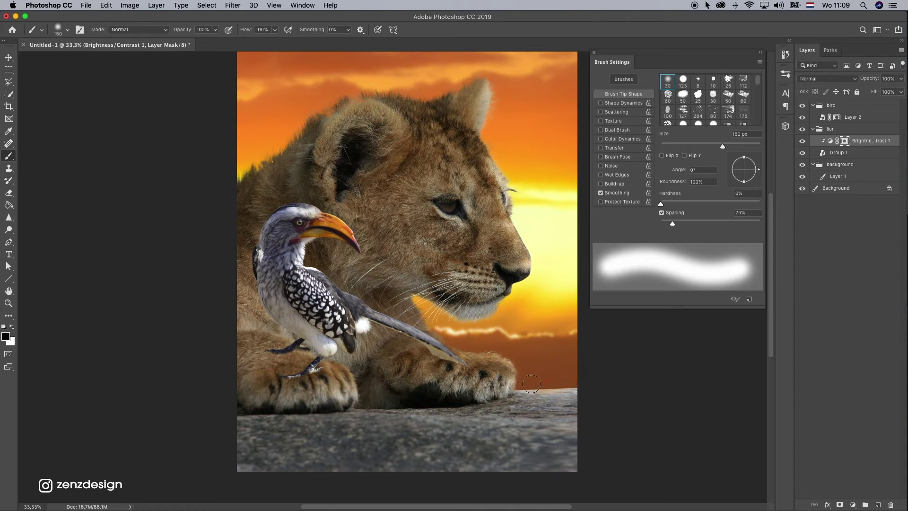
left_click(484, 352)
left_click(802, 141)
left_click(802, 141)
Paint the mask along the rim of the lion's near ear with a 70 px brush, and compare the adjustment off and on
key("bracketleft")
key("bracketleft")
key("bracketleft")
key("bracketleft")
key("bracketleft")
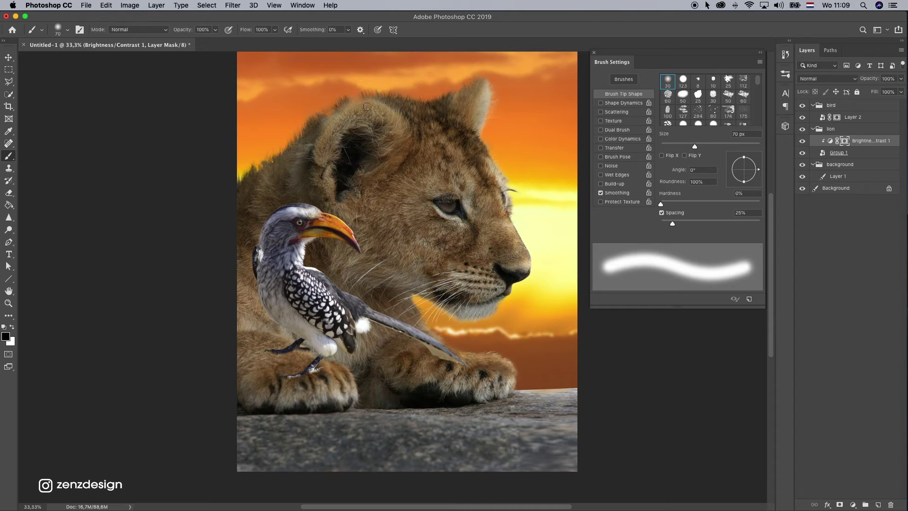
left_click(336, 117)
left_click_drag(318, 136, 412, 111)
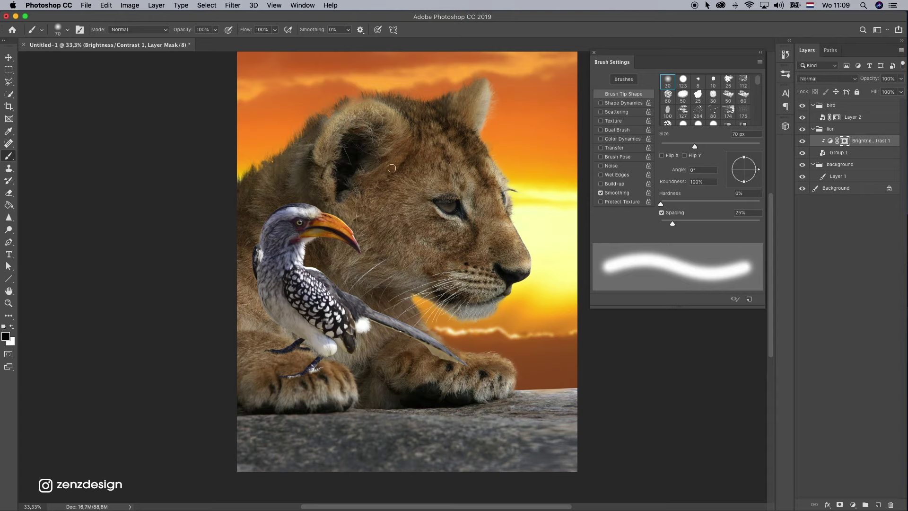
key("super+z")
left_click_drag(319, 146, 391, 117)
key("super+z")
left_click(324, 128)
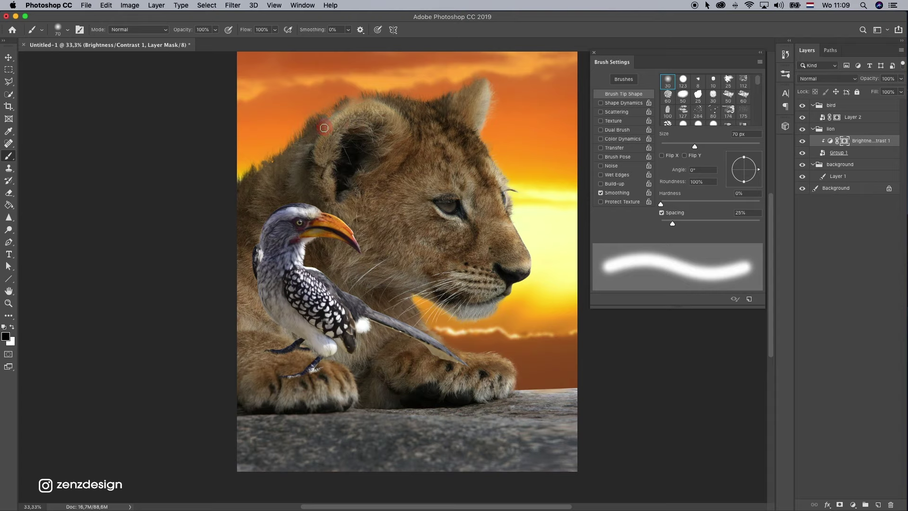
left_click_drag(324, 128, 392, 120)
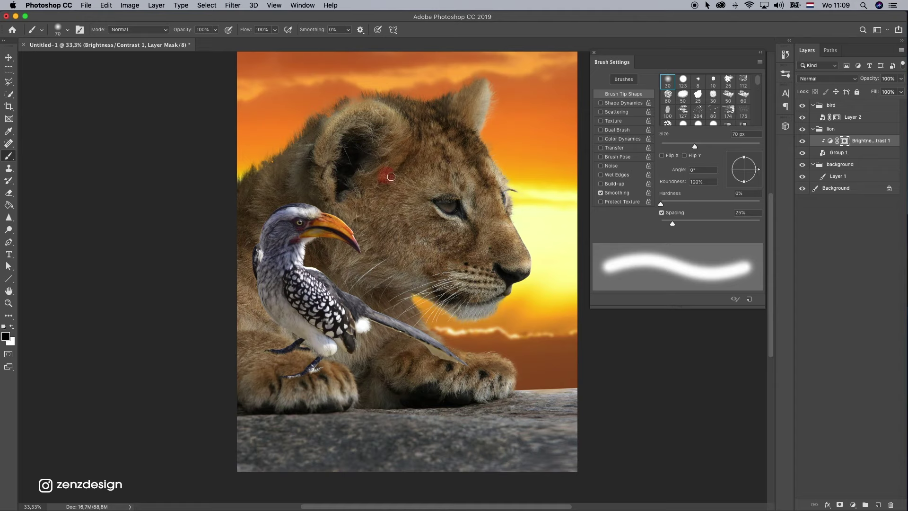
left_click(802, 141)
left_click(802, 141)
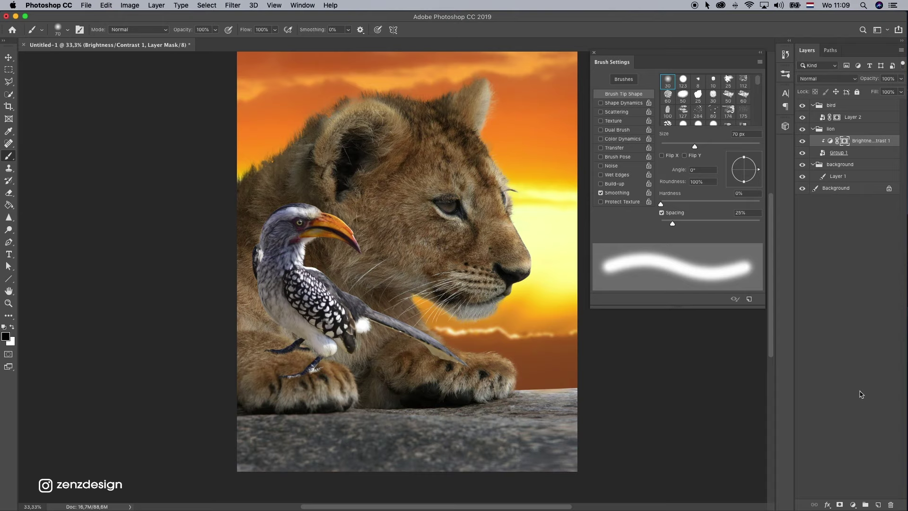
Add a new layer above the Brightness/Contrast adjustment in the lion group and clip it to the lion
left_click(871, 132)
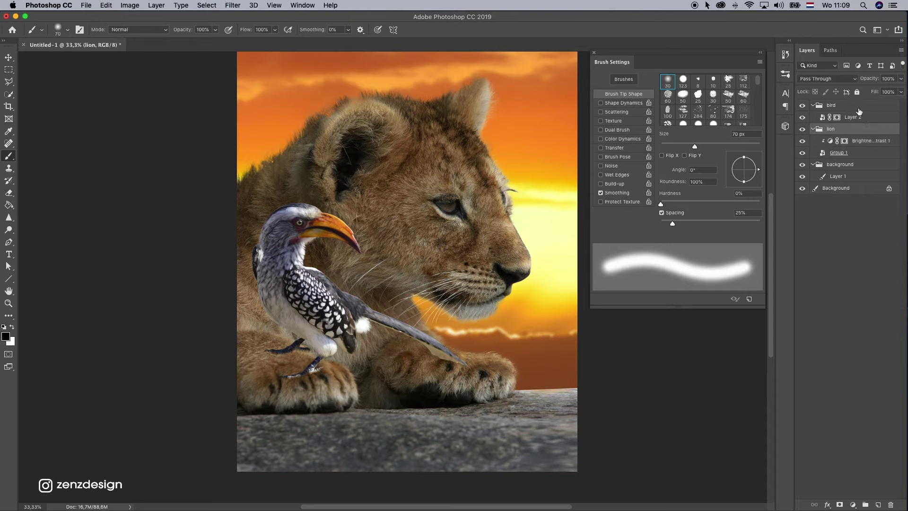
left_click(860, 108)
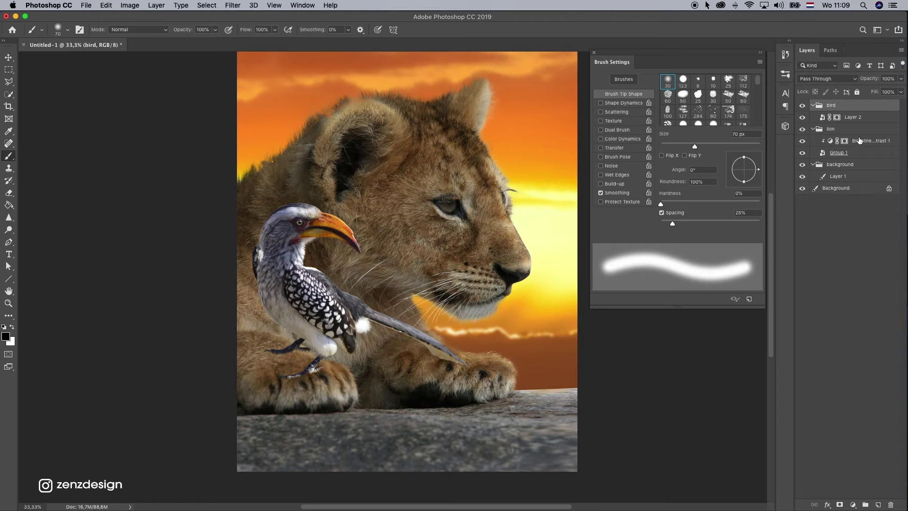
left_click(859, 141)
left_click(880, 504)
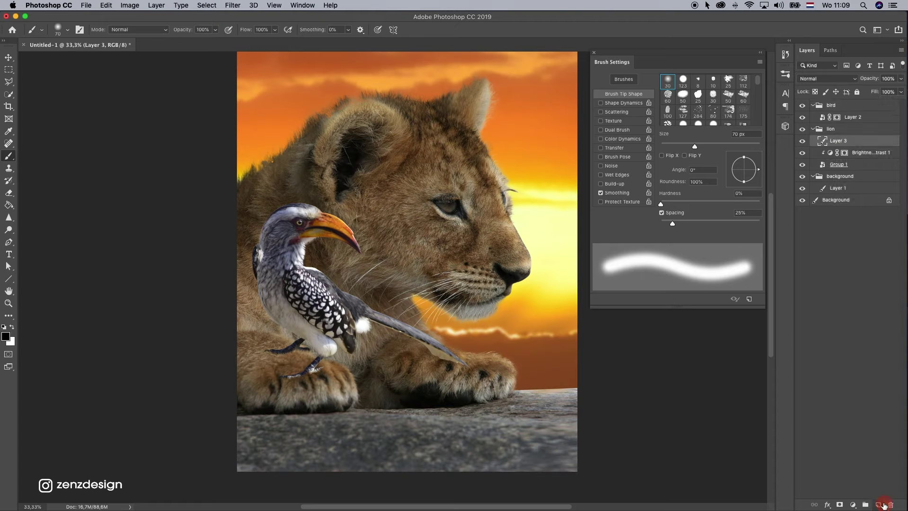
right_click(856, 144)
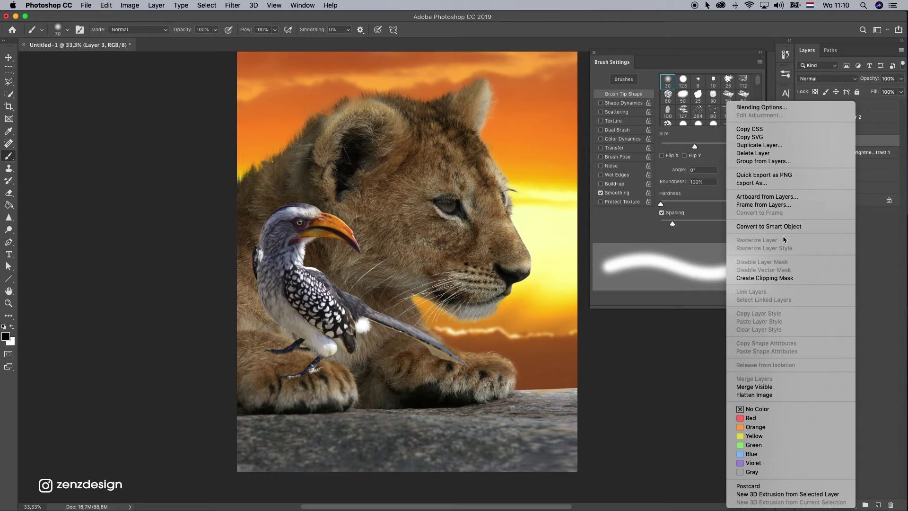
left_click(781, 279)
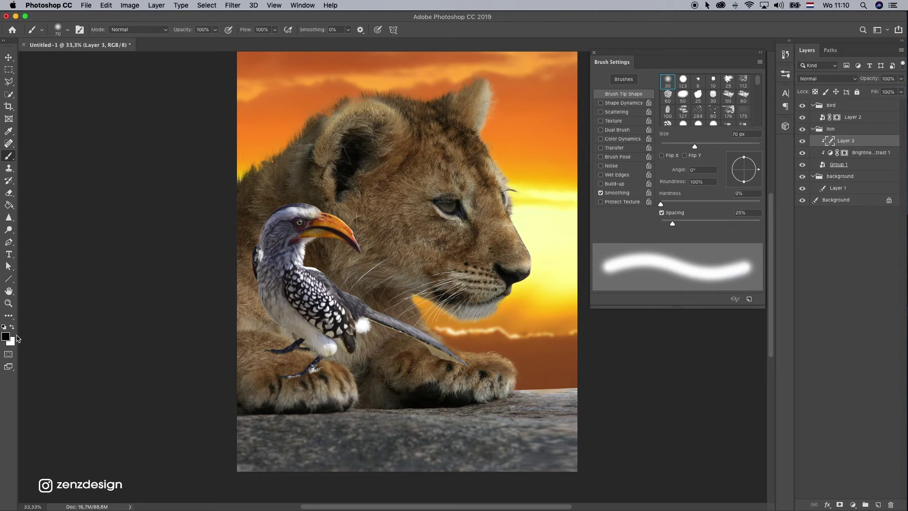
Sample the sunset's yellow-orange beside the lion's back and adjust the foreground colour to #ffc038
left_click(6, 336)
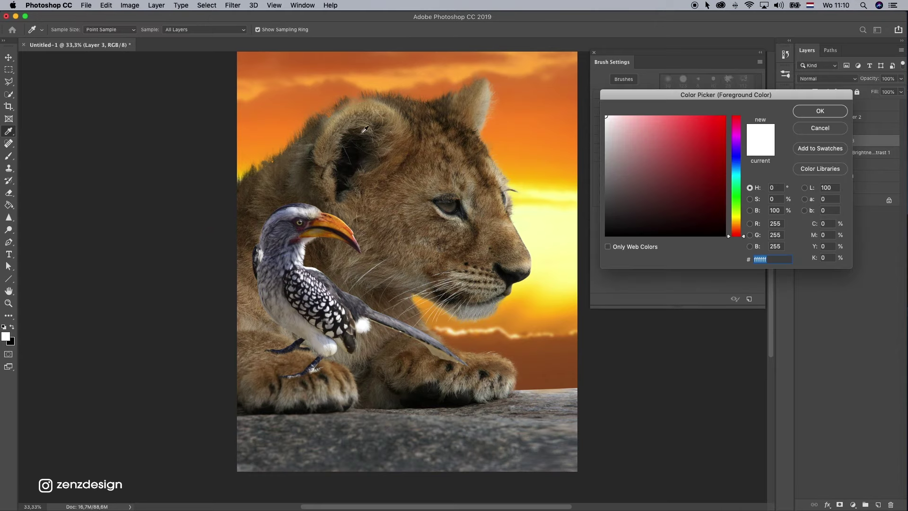
left_click(242, 170)
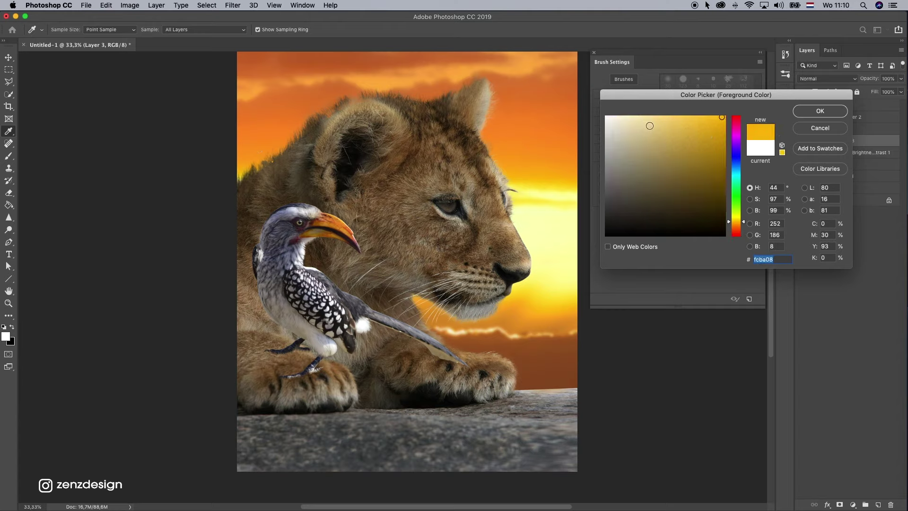
left_click_drag(743, 222, 736, 222)
mouse_move(697, 130)
left_mouse_down()
mouse_move(708, 107)
mouse_move(694, 112)
left_mouse_up()
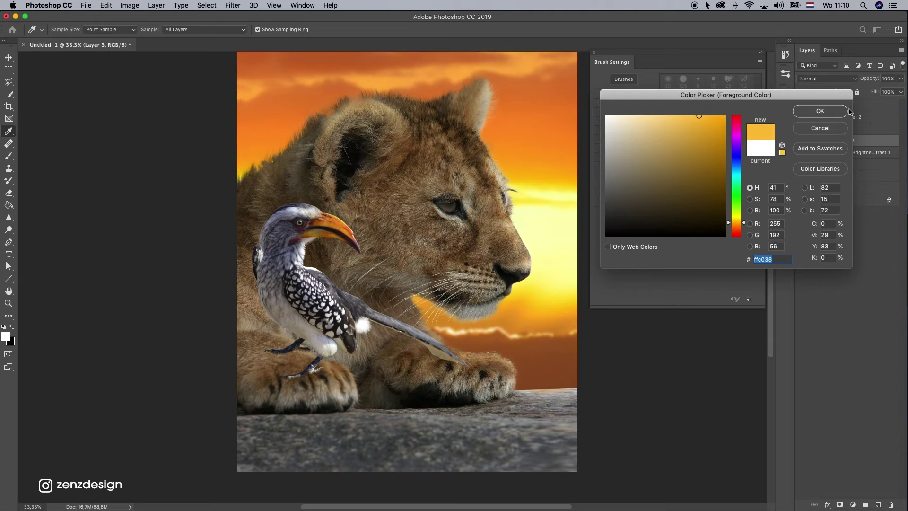
left_click(806, 114)
Enlarge the soft brush to 1200 px and paint a yellow-orange glow over the lion's back on Layer 3
key("bracketright")
key("bracketright")
key("bracketright")
key("bracketright")
key("bracketright")
key("bracketright")
key("bracketright")
key("bracketright")
key("bracketright")
key("bracketright")
key("bracketright")
key("bracketright")
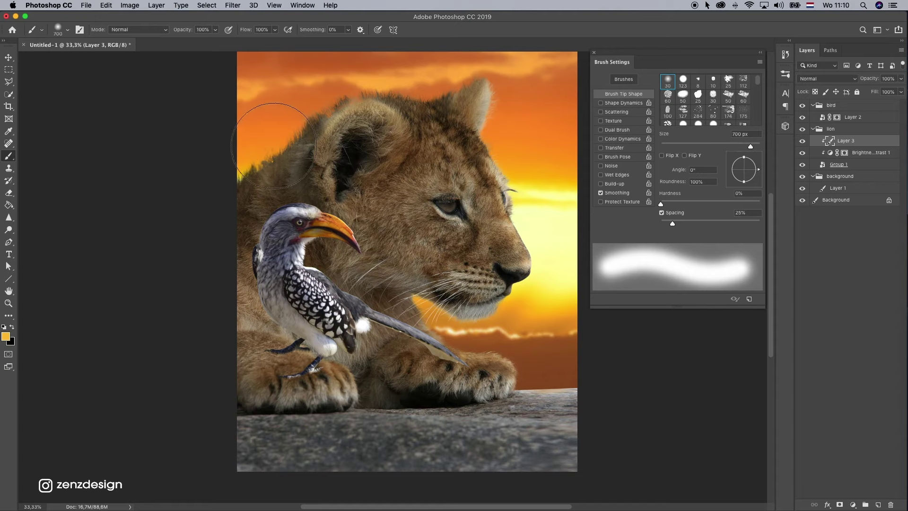
key("bracketleft")
key("bracketleft")
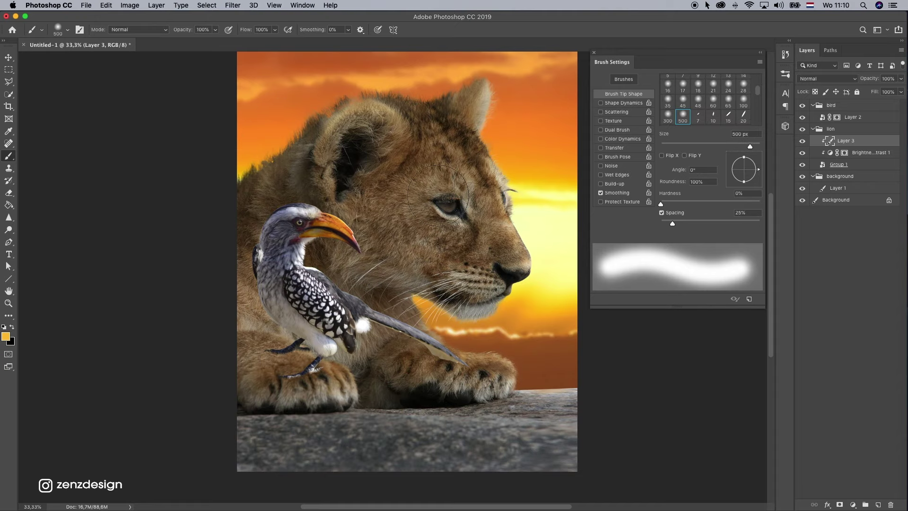
key("bracketright")
key("bracketright")
key("bracketright")
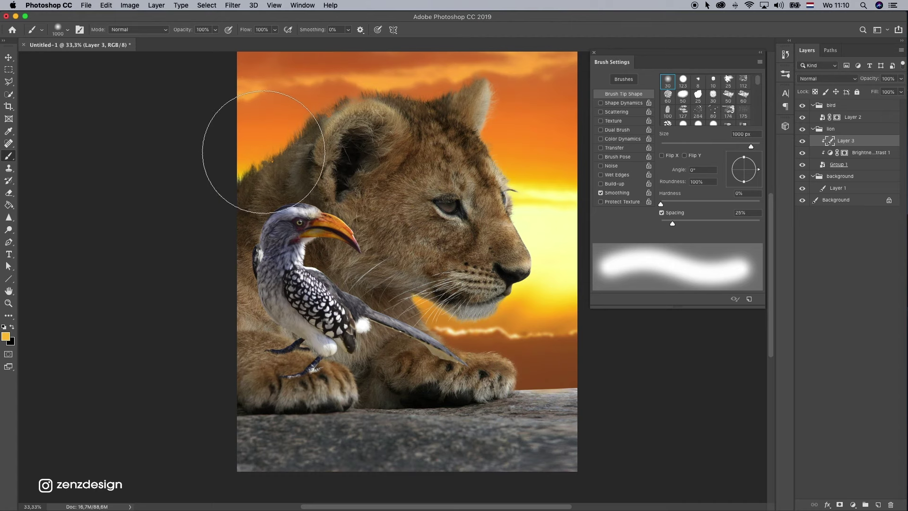
key("bracketright")
key("bracketright")
key("bracketright")
key("bracketright")
left_click(229, 180)
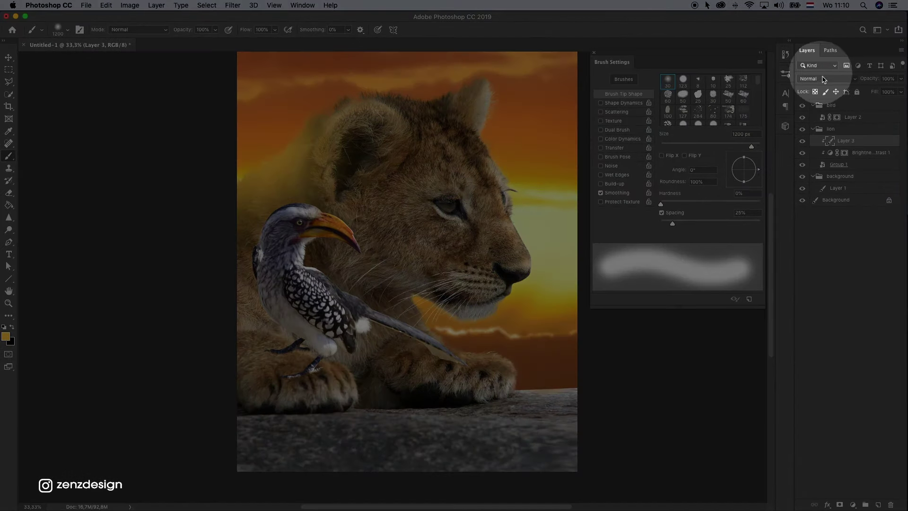
Set Layer 3's blending mode to Overlay and its opacity to 80%
left_click(822, 78)
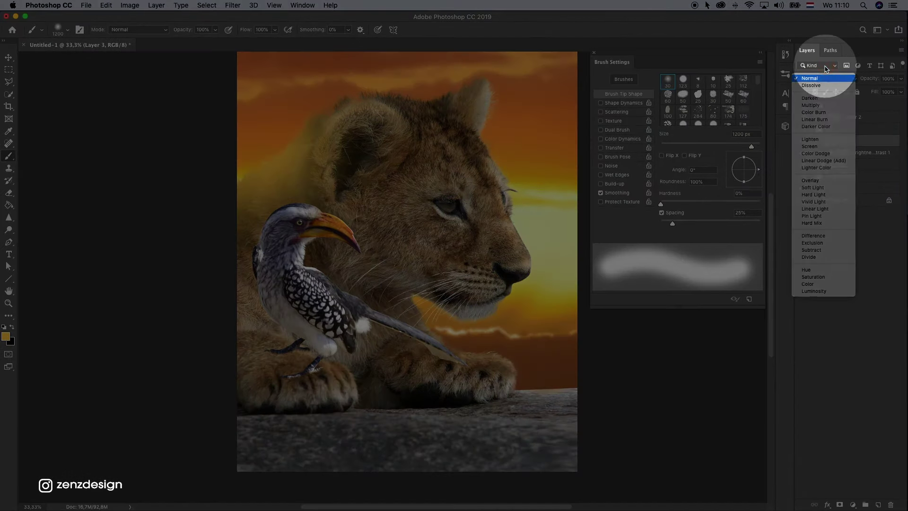
left_click(824, 71)
left_click(819, 78)
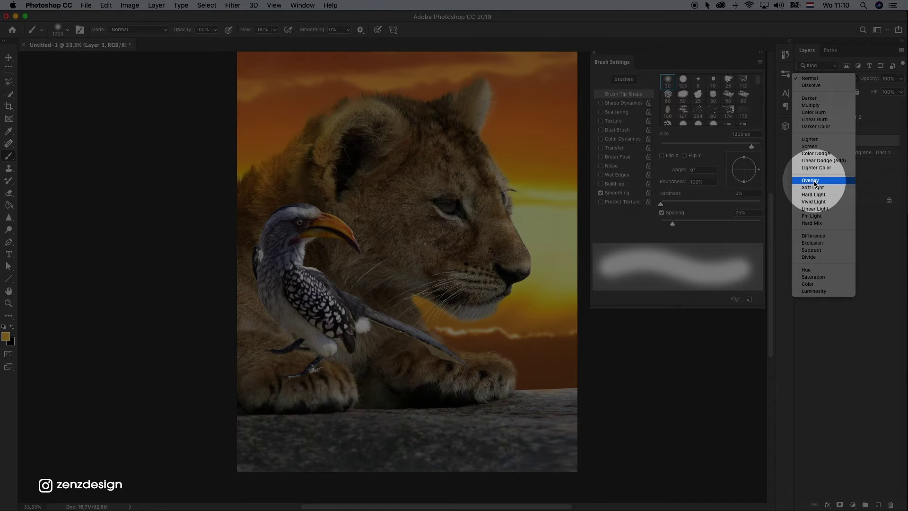
left_click(818, 179)
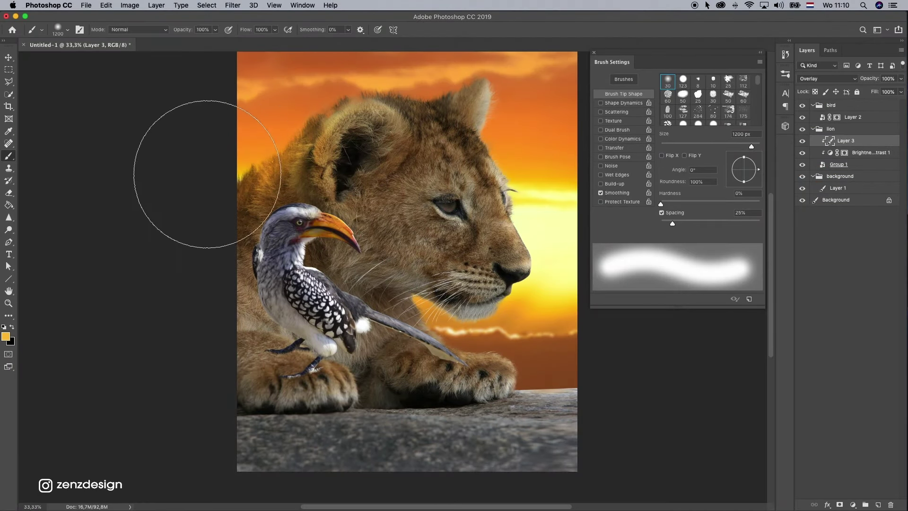
left_click_drag(242, 155, 142, 213)
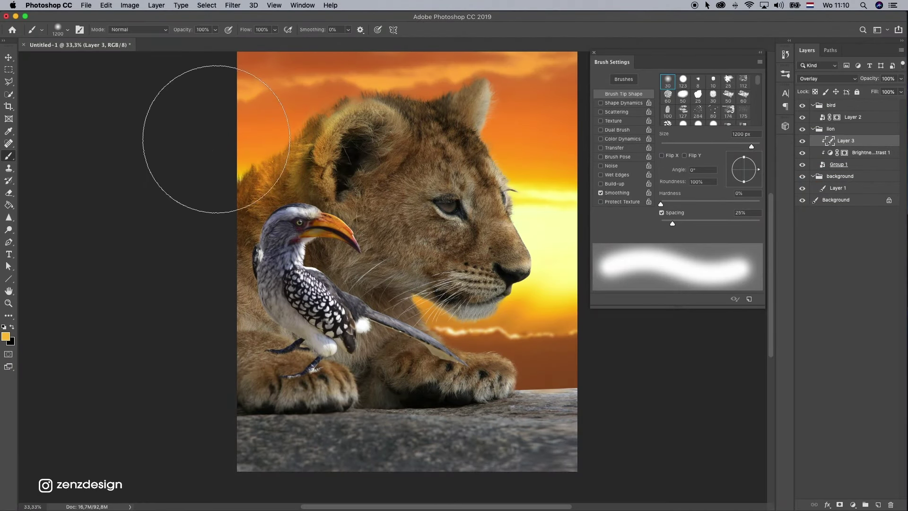
key("super+z")
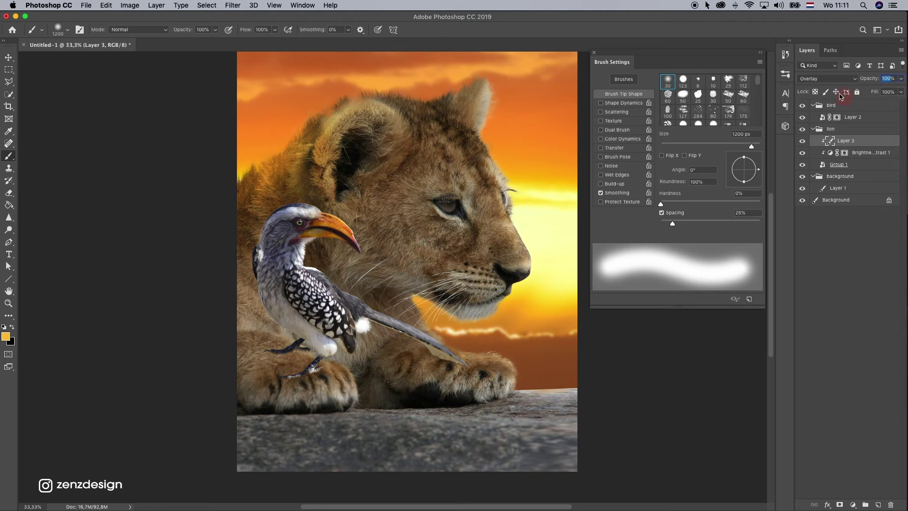
type("80")
key("Return")
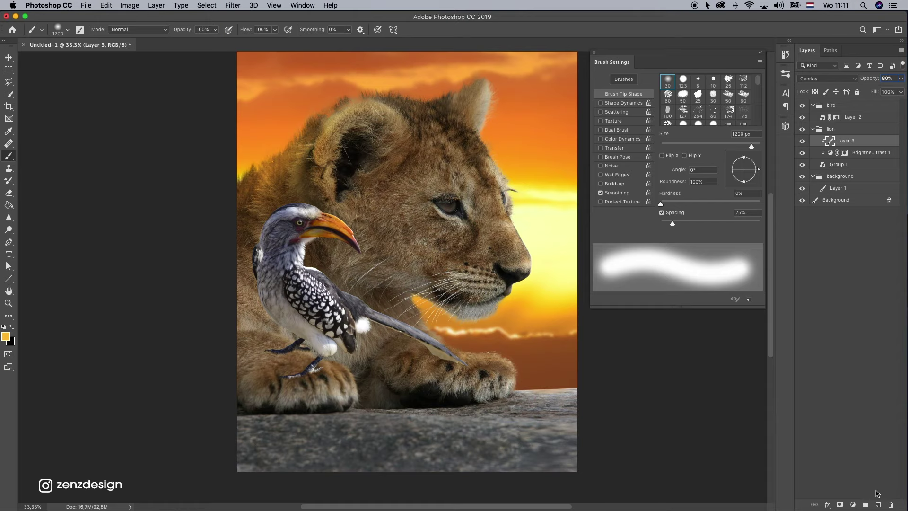
Add a new layer above Layer 3 and fill it with 50% Gray in Normal mode at 100% opacity
left_click(879, 505)
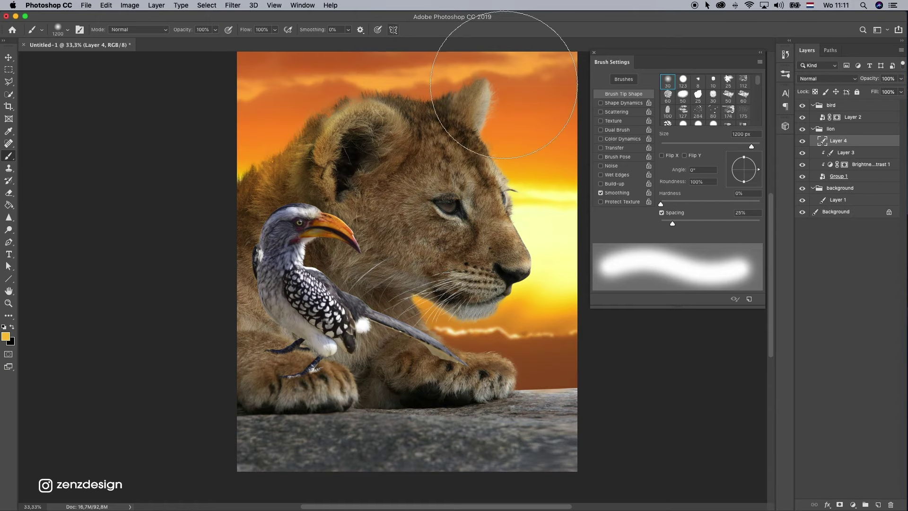
left_click(106, 5)
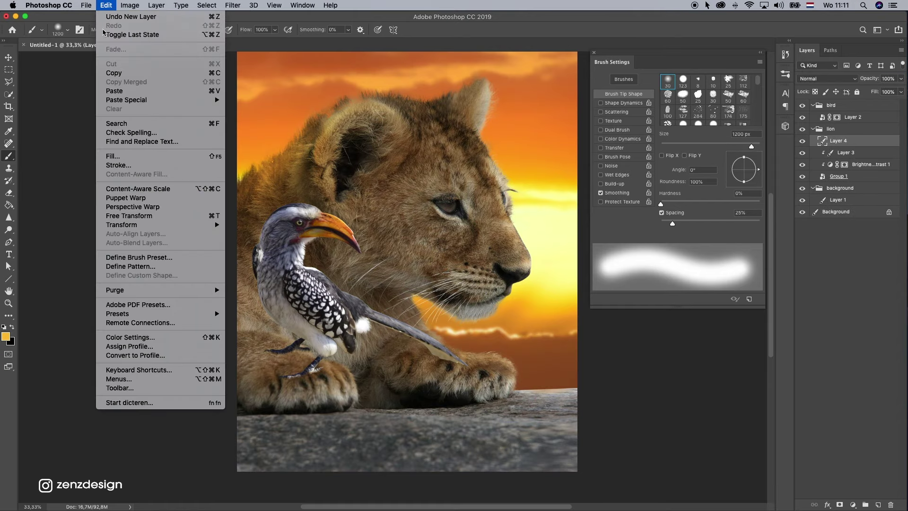
left_click(142, 153)
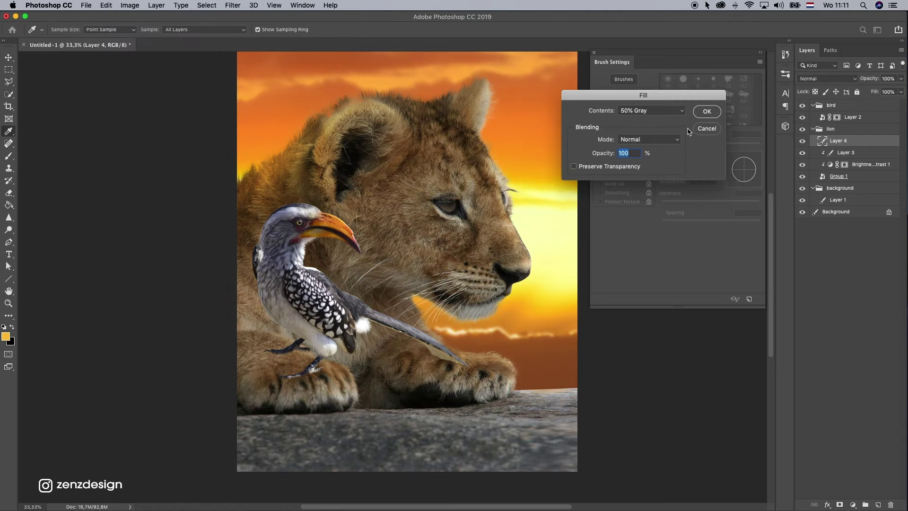
left_click(710, 111)
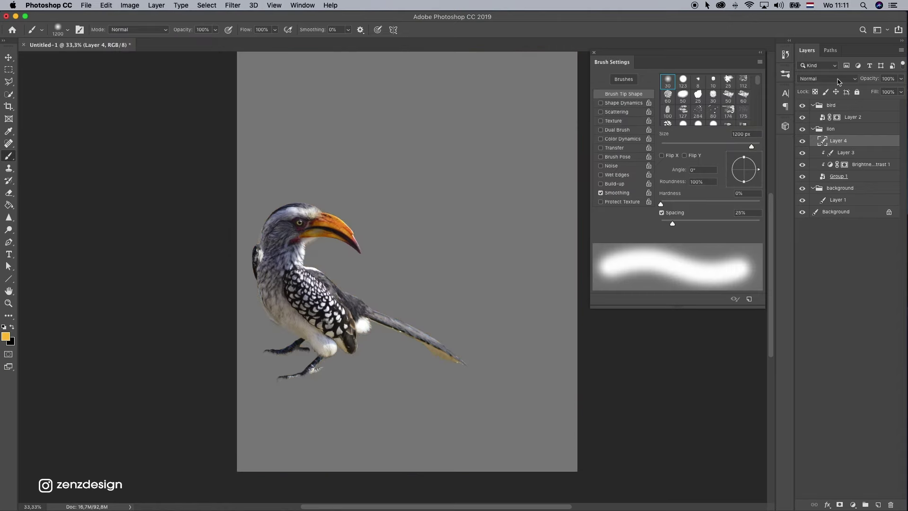
Clip Layer 4 to the lion layers below it and set its blending mode to Overlay
right_click(841, 140)
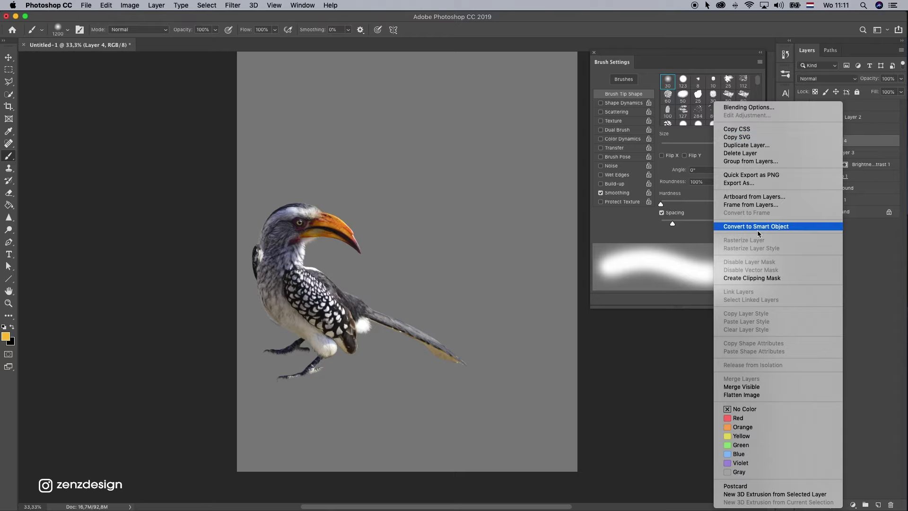
left_click(761, 278)
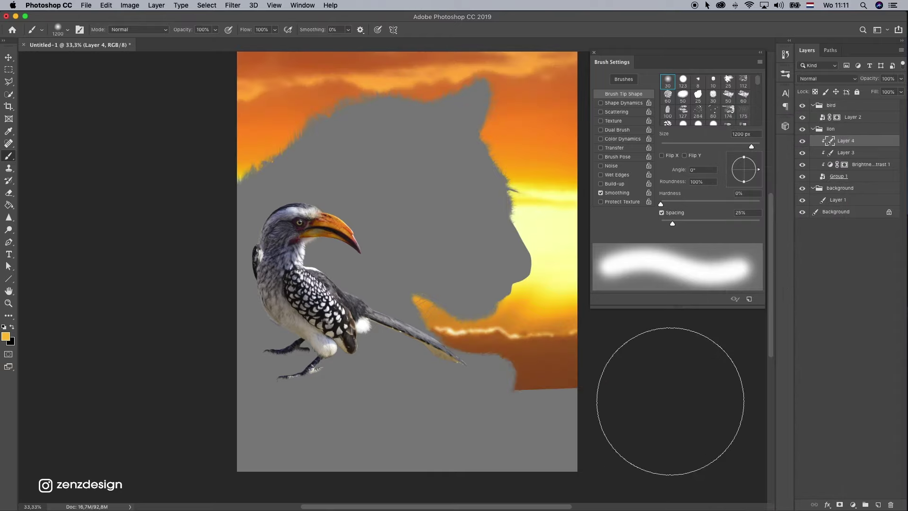
left_click(834, 79)
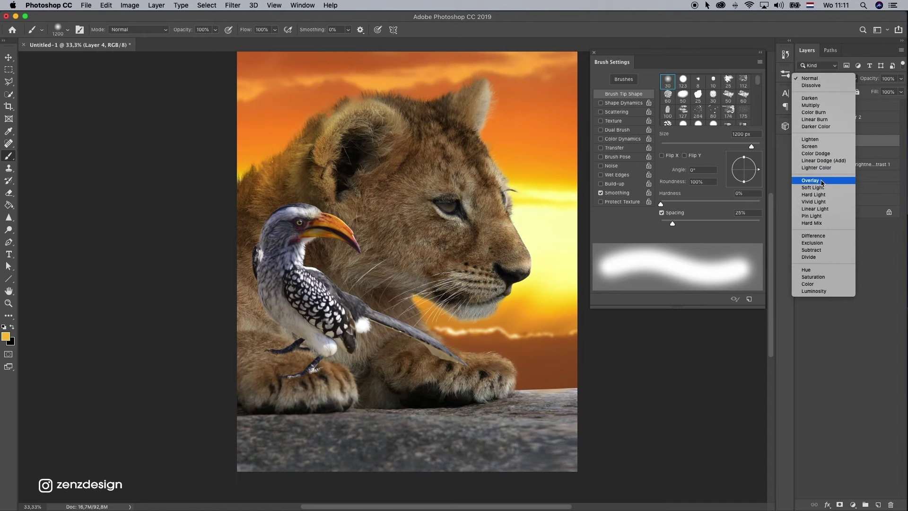
left_click(819, 182)
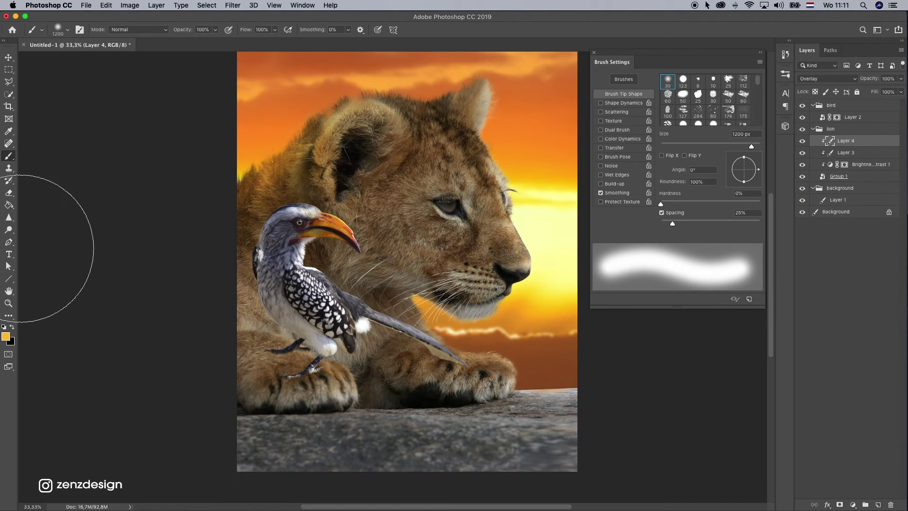
Set the foreground colour to the light orange #ffb178
left_click(9, 336)
left_click(674, 116)
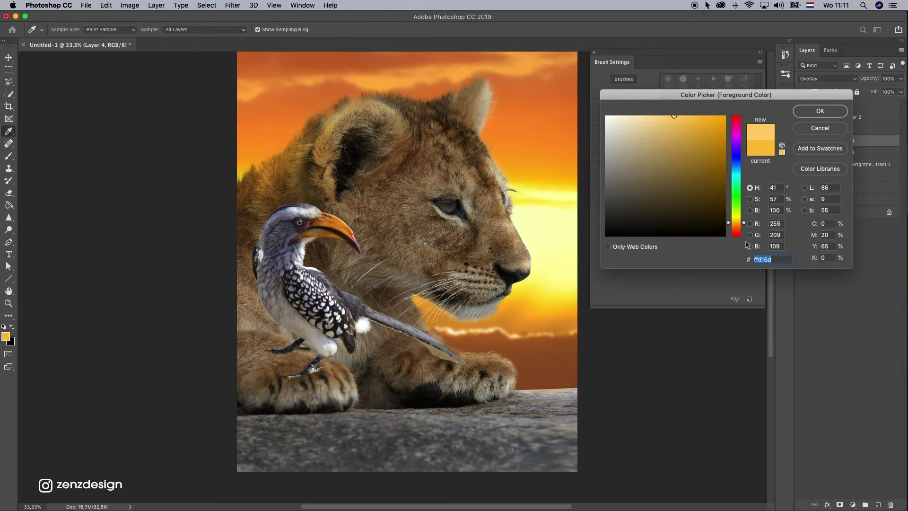
left_click(733, 226)
left_click(669, 115)
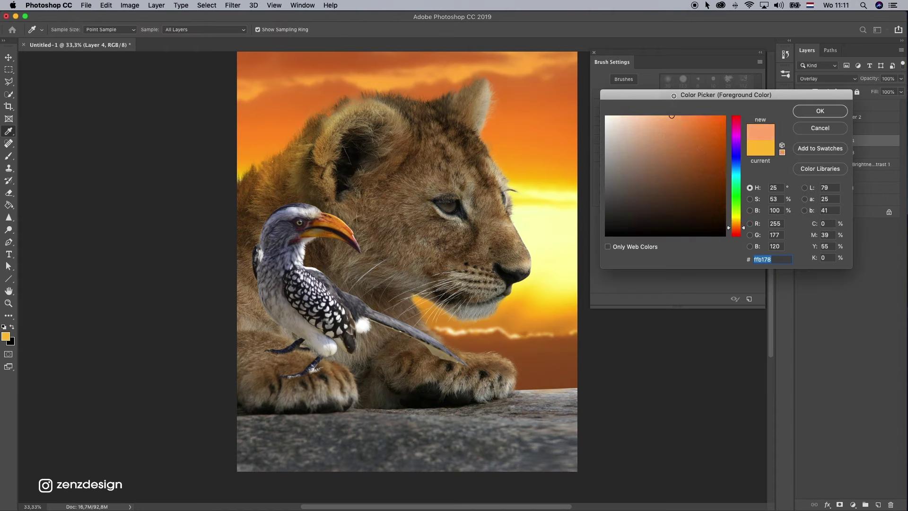
left_click(822, 111)
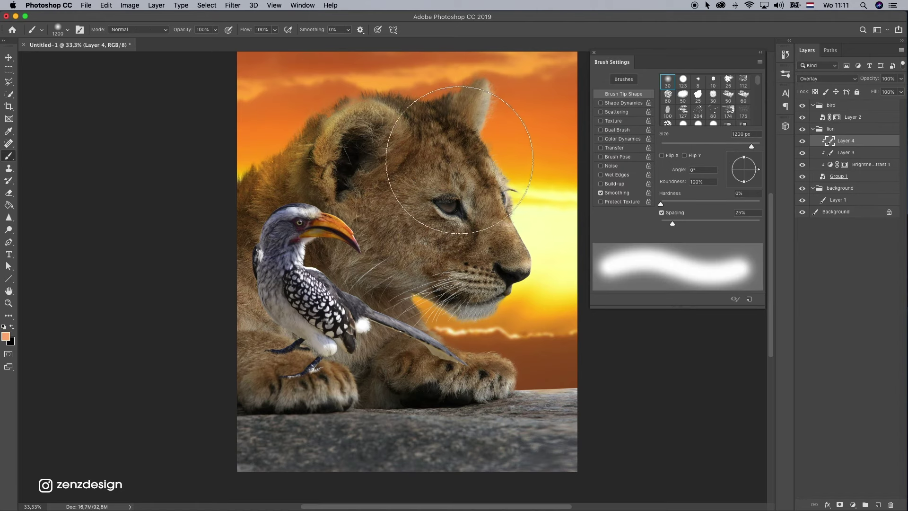
Reduce the soft brush to 125 px and paint a light orange glow along the lion's chest edge below the chin
key("bracketleft")
key("bracketleft")
key("bracketleft")
key("bracketleft")
key("bracketleft")
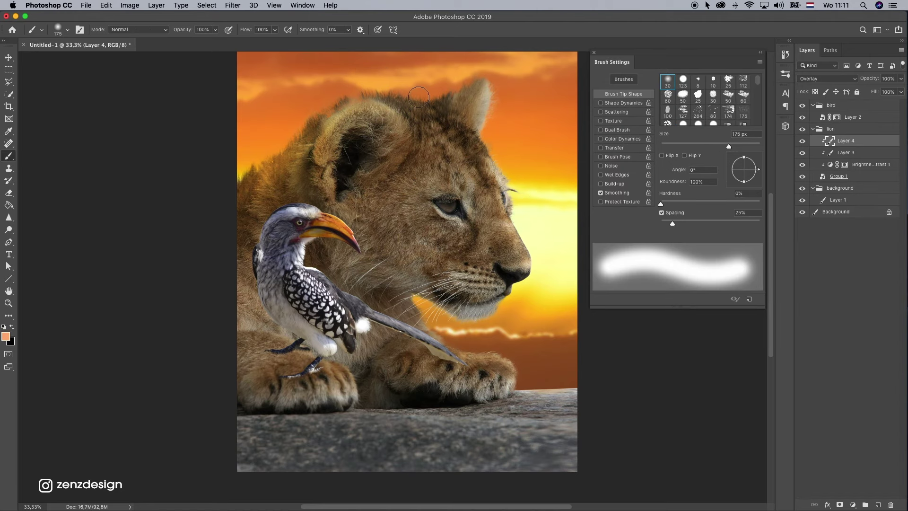
key("bracketleft")
key("bracketleft")
key("super+z")
left_click_drag(424, 311, 456, 344)
key("super+z")
left_click_drag(420, 309, 448, 338)
Change the foreground colour to #ffcb78 and try a glow stroke where the lion's chest meets its front paw
left_click(6, 336)
left_click(740, 225)
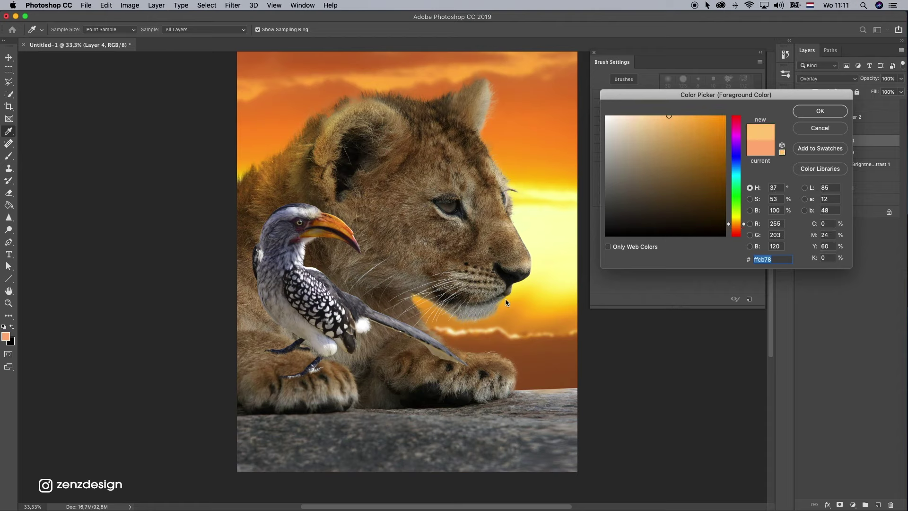
key("Return")
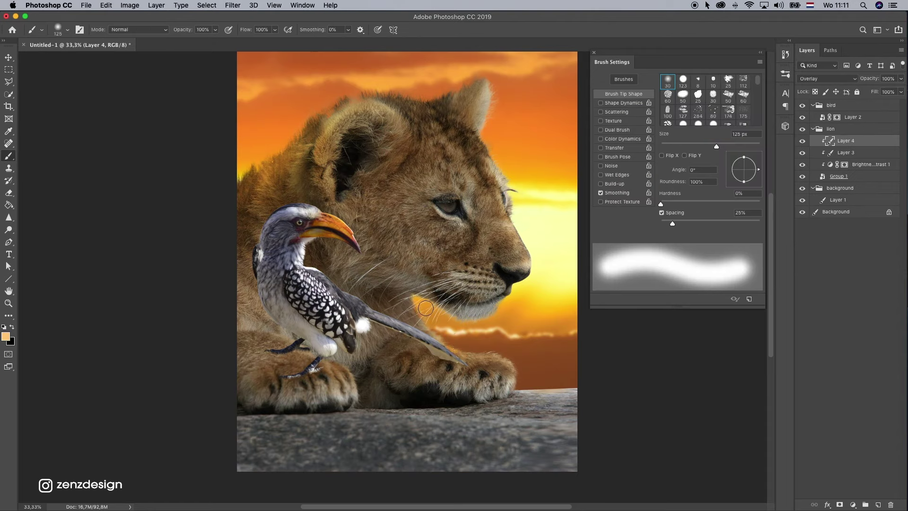
left_click_drag(447, 331, 464, 346)
key("super+z")
left_click(8, 303)
triple_click(454, 352)
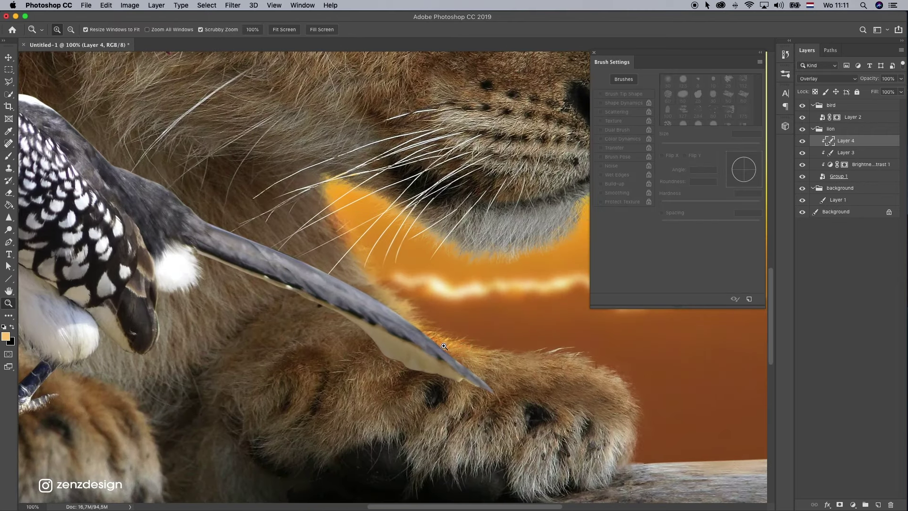
left_click(444, 346, "alt")
left_click(9, 143)
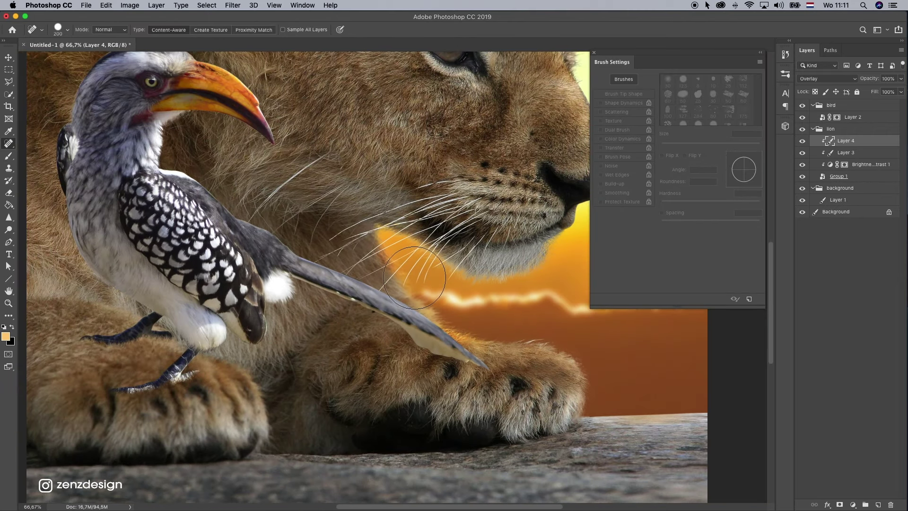
key("bracketleft")
key("bracketleft")
key("bracketleft")
left_click_drag(381, 250, 410, 283)
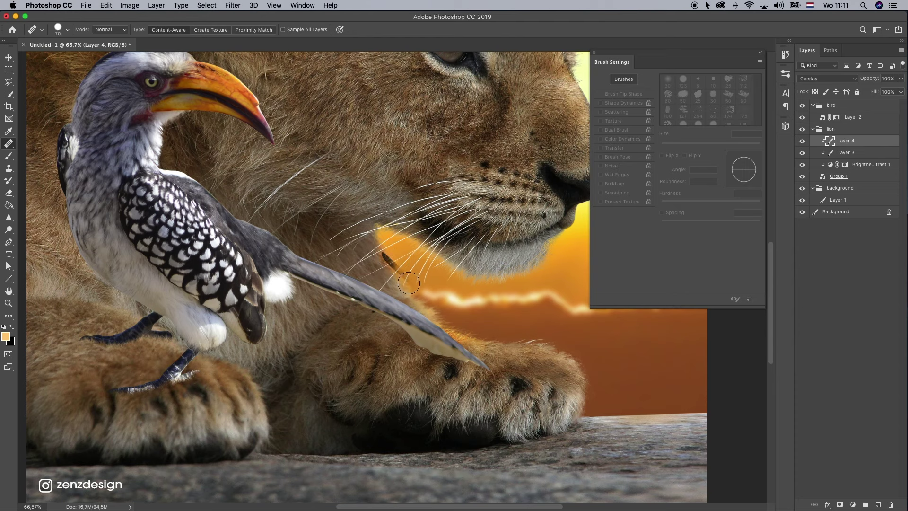
Paint the #ffcb78 glow with the 125 px brush along the upper edge of the lion's front paw on Layer 4
left_click(11, 157)
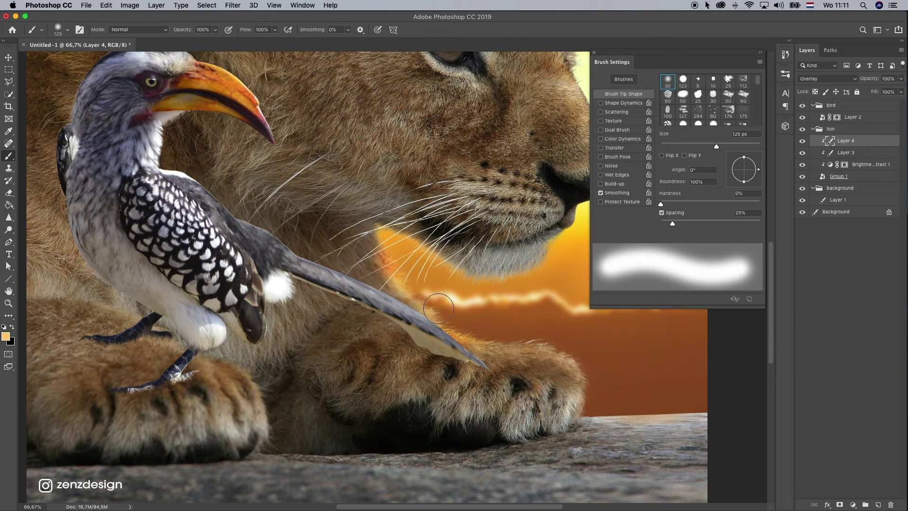
left_click_drag(471, 329, 586, 340)
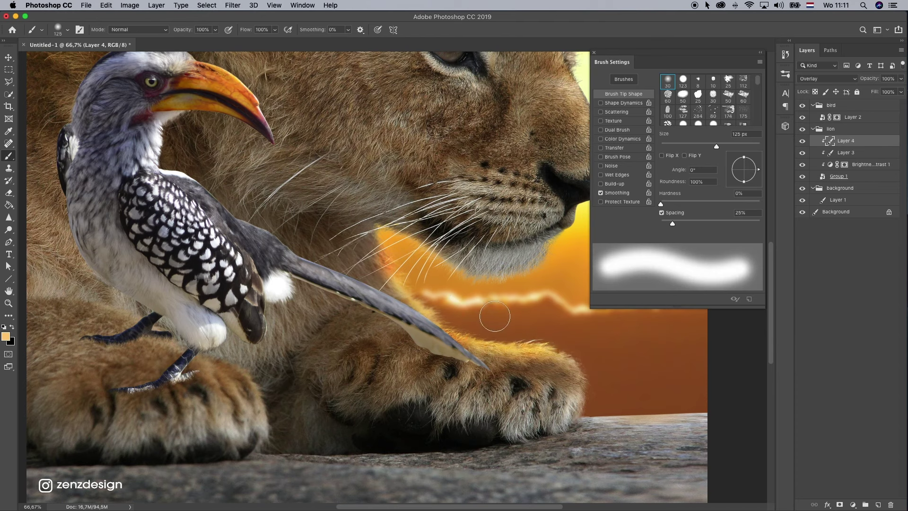
mouse_move(508, 305)
left_mouse_down()
mouse_move(440, 282)
mouse_move(420, 289)
left_mouse_up()
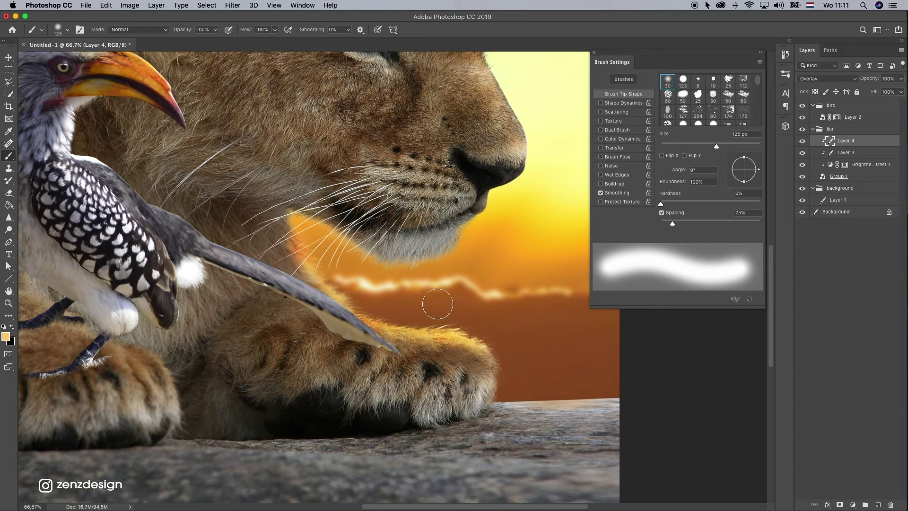
mouse_move(490, 381)
left_mouse_down()
mouse_move(510, 392)
mouse_move(669, 383)
left_mouse_up()
key("super+z")
left_click_drag(435, 302, 526, 337)
mouse_move(369, 137)
left_mouse_down()
mouse_move(502, 249)
mouse_move(398, 367)
left_mouse_up()
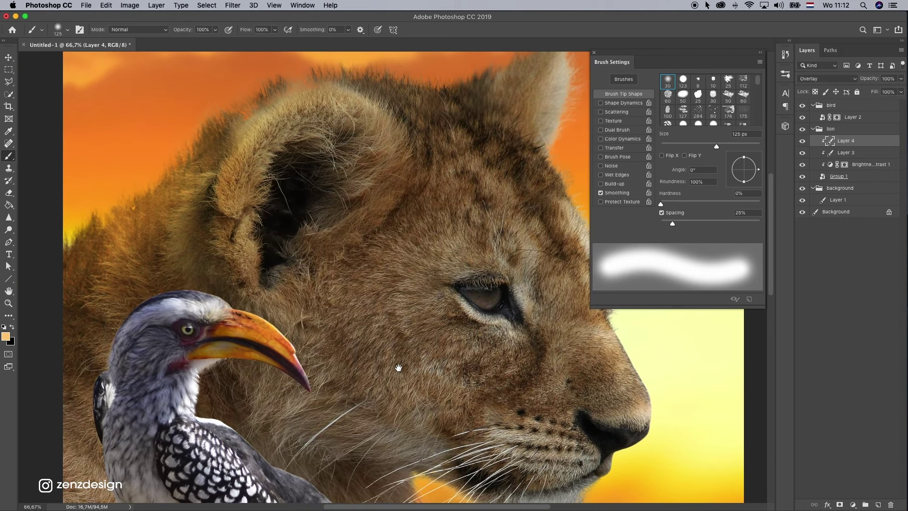
left_click_drag(57, 246, 186, 157)
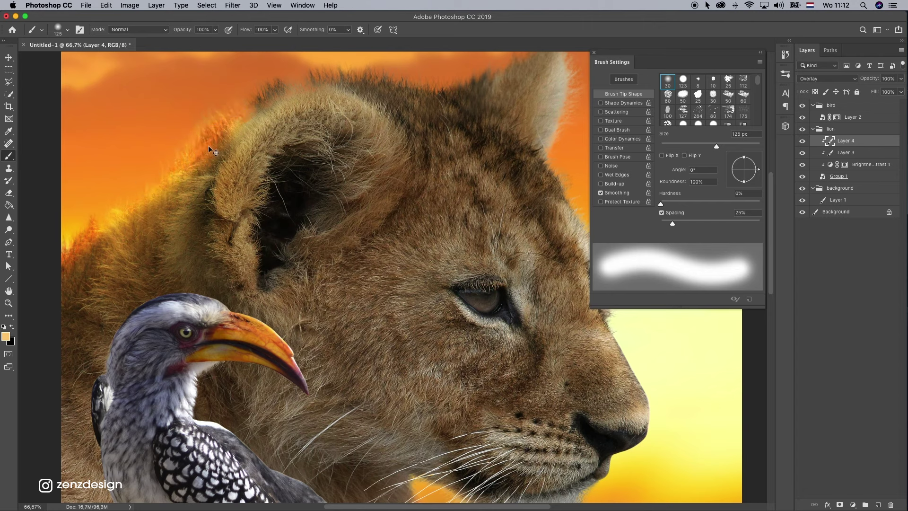
key("super+z")
key("super+z")
key("super+z")
key("super+z")
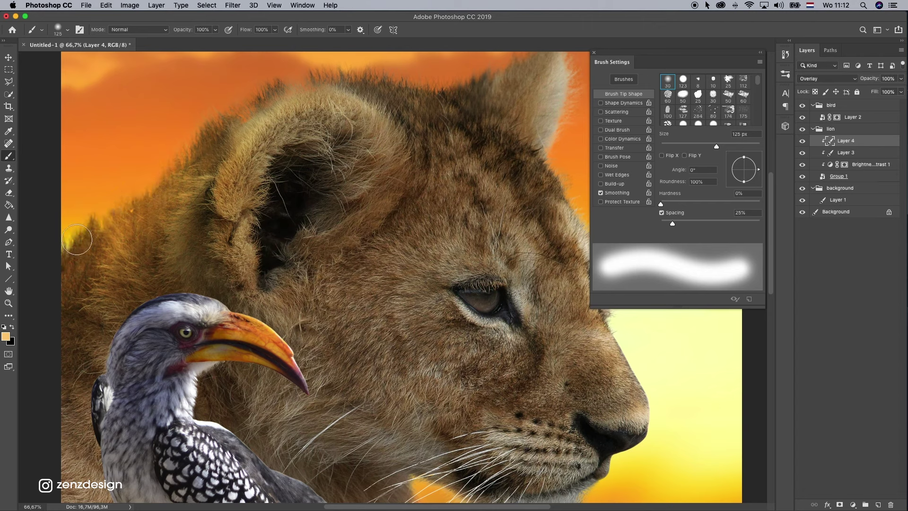
Enlarge the soft brush to 250 px and lower its opacity to 67%
key("bracketright")
key("bracketright")
key("bracketright")
mouse_move(76, 243)
left_mouse_down()
mouse_move(135, 189)
mouse_move(185, 166)
left_mouse_up()
key("super+z")
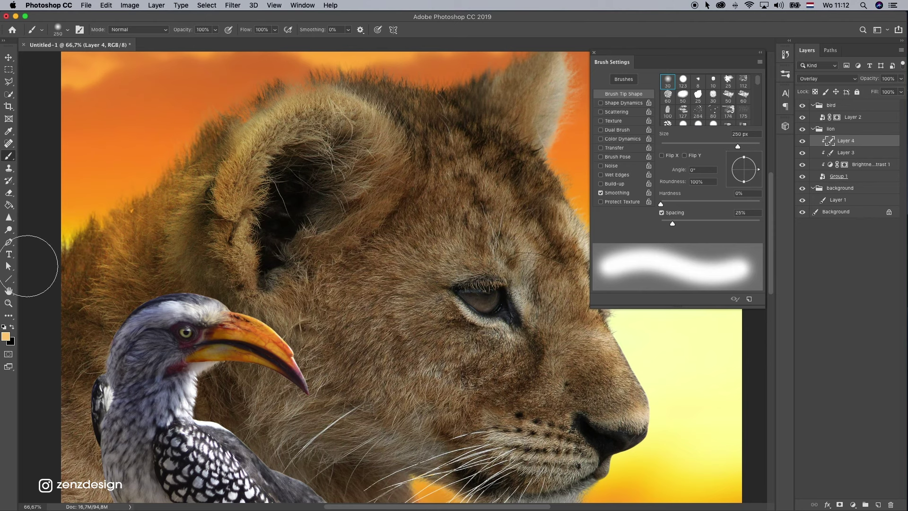
left_click(215, 30)
left_click(202, 42)
left_click(189, 91)
Paint the warm glow along the fur edge of the lion's back and the outer rim of the nearer ear
mouse_move(79, 256)
left_mouse_down()
mouse_move(144, 196)
mouse_move(162, 135)
mouse_move(229, 101)
mouse_move(268, 106)
mouse_move(284, 118)
left_mouse_up()
left_click_drag(308, 142, 304, 176)
left_click_drag(246, 82, 235, 166)
left_click_drag(182, 191, 331, 124)
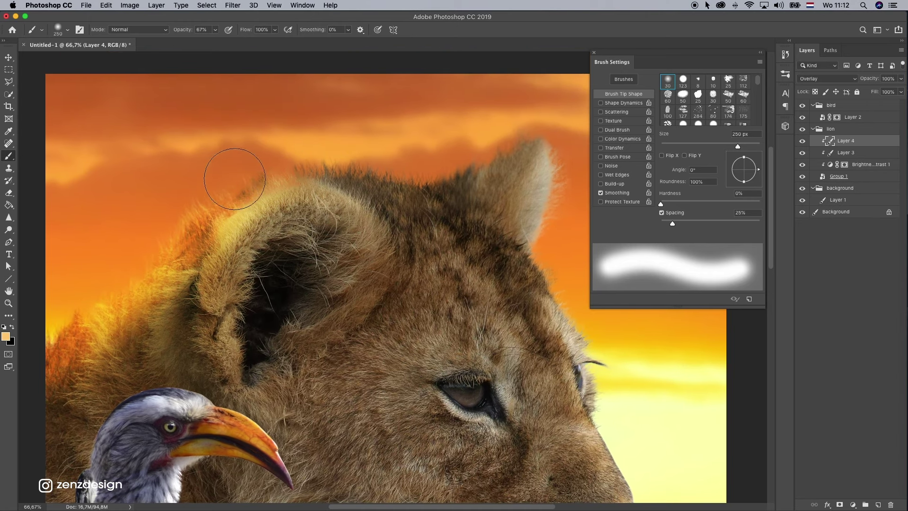
Paint the warm glow across the top of the lion's head between the two ears
mouse_move(235, 179)
left_mouse_down()
mouse_move(373, 152)
mouse_move(433, 152)
mouse_move(373, 145)
mouse_move(496, 118)
left_mouse_up()
mouse_move(404, 178)
left_mouse_down()
mouse_move(338, 134)
mouse_move(388, 220)
mouse_move(417, 222)
left_mouse_up()
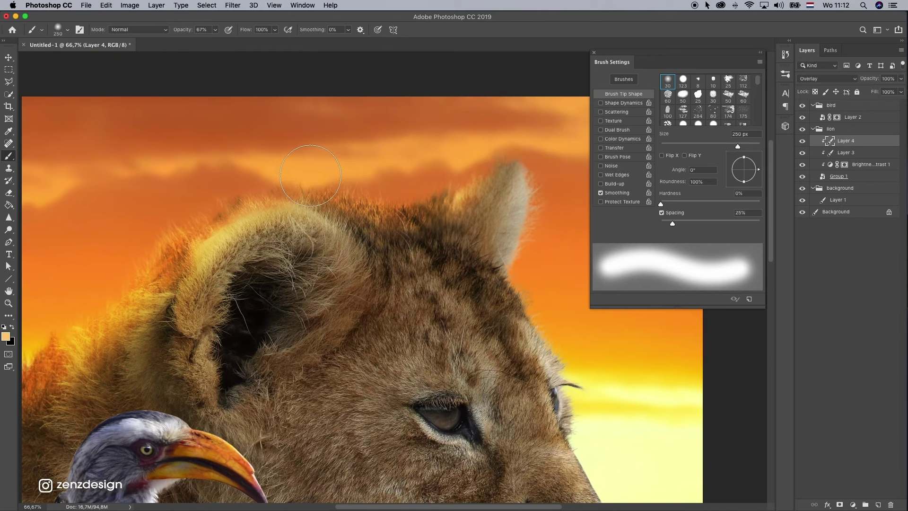
mouse_move(345, 179)
left_mouse_down()
mouse_move(495, 154)
mouse_move(467, 166)
left_mouse_up()
left_click_drag(446, 324, 495, 276)
Lower Layer 4's opacity to 79%
left_click(8, 304)
left_click_drag(417, 276, 302, 277)
left_click_drag(479, 283, 296, 252)
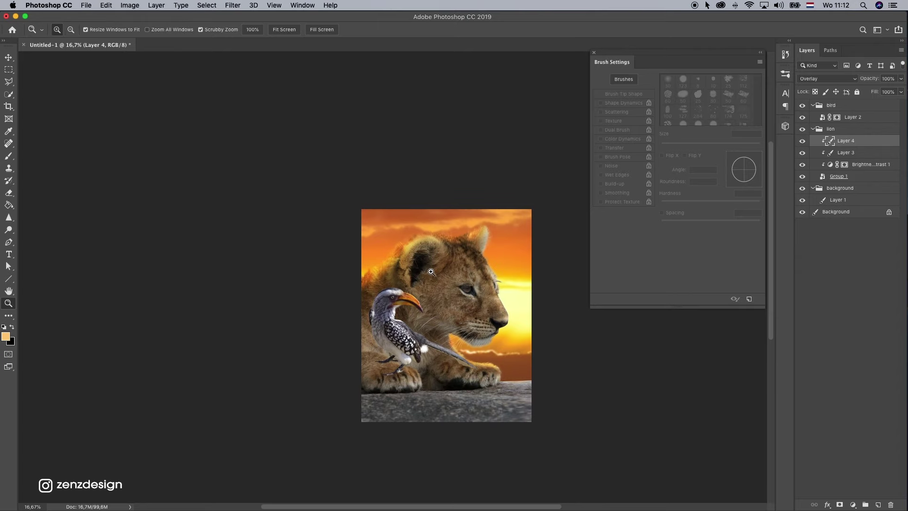
left_click_drag(428, 268, 475, 268)
left_click_drag(274, 174, 312, 220)
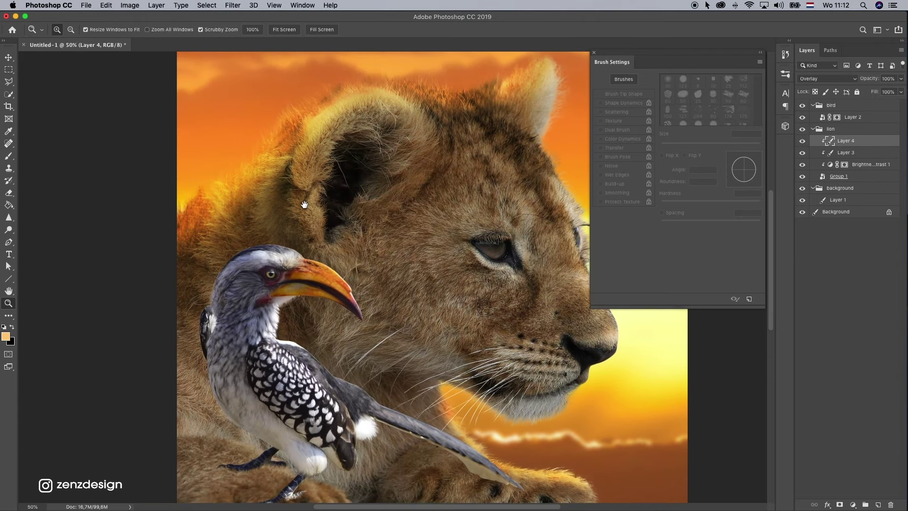
left_click(234, 222)
left_click(902, 78)
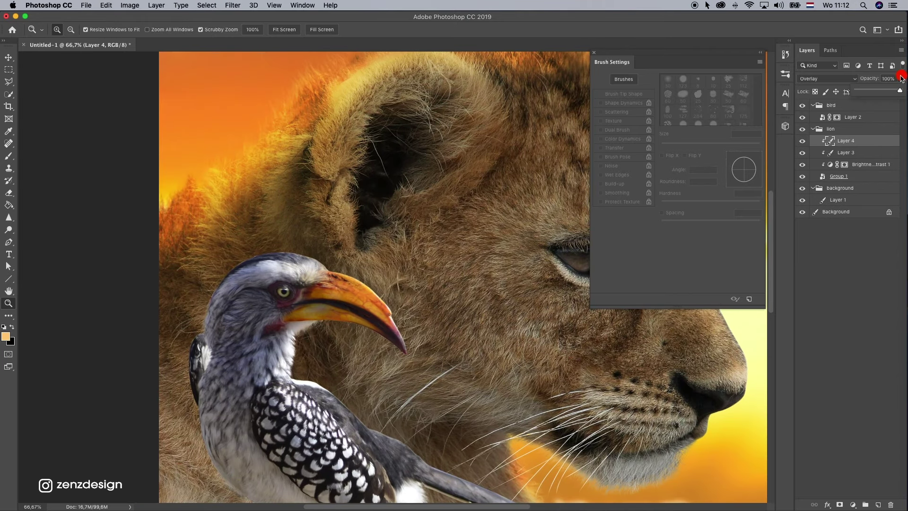
left_click_drag(893, 92, 891, 92)
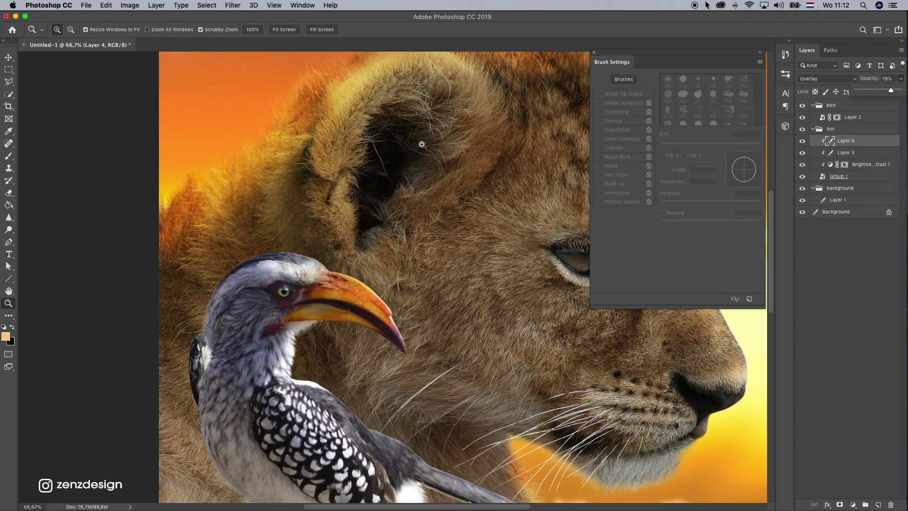
Add a layer mask to Layer 4
left_click(385, 219, "alt")
left_click(398, 236, "alt")
left_click(318, 213, "alt")
left_click(318, 213, "alt")
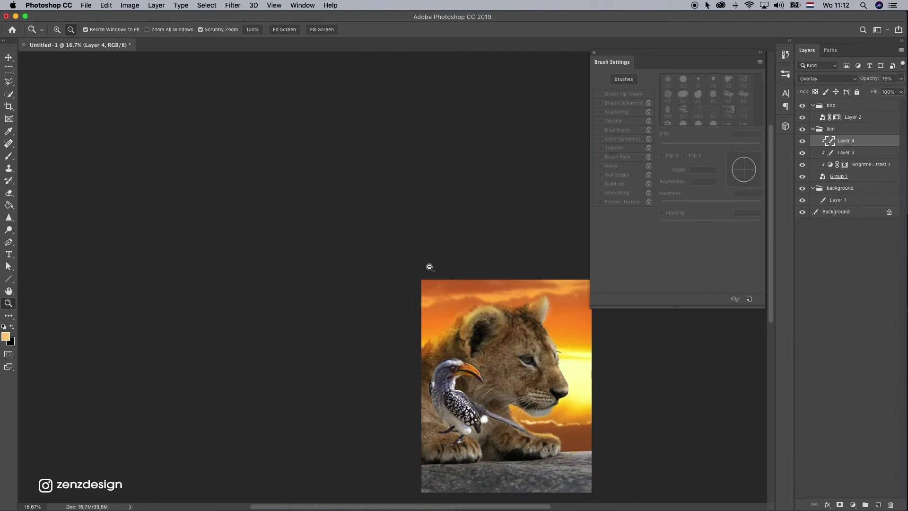
left_click(474, 324)
left_click_drag(259, 142, 313, 249)
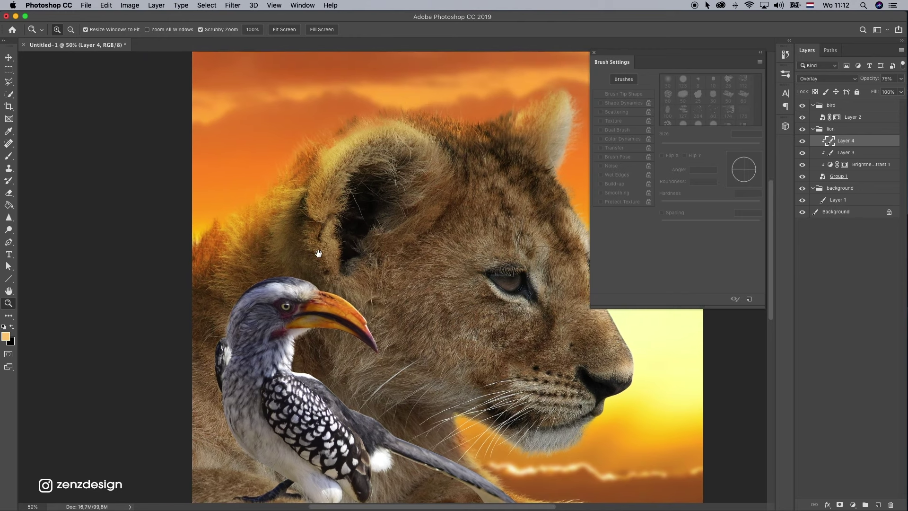
left_click(848, 156)
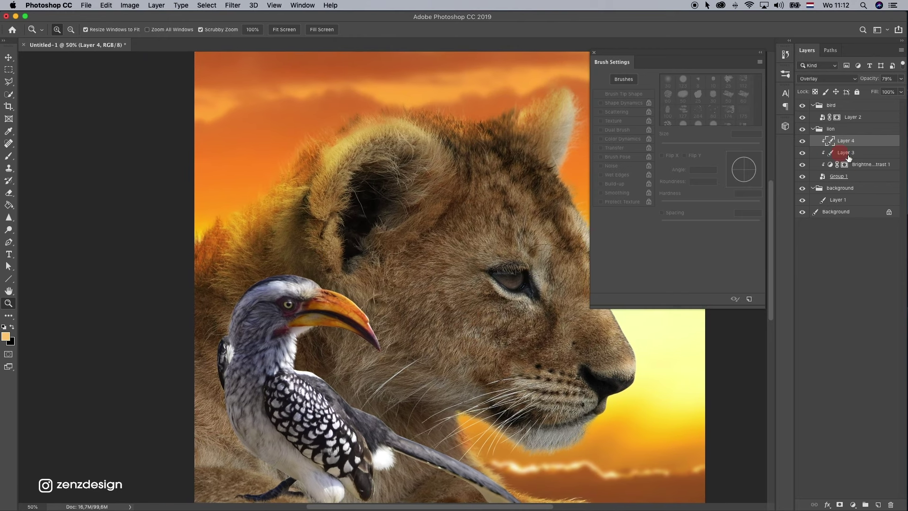
left_click(840, 505)
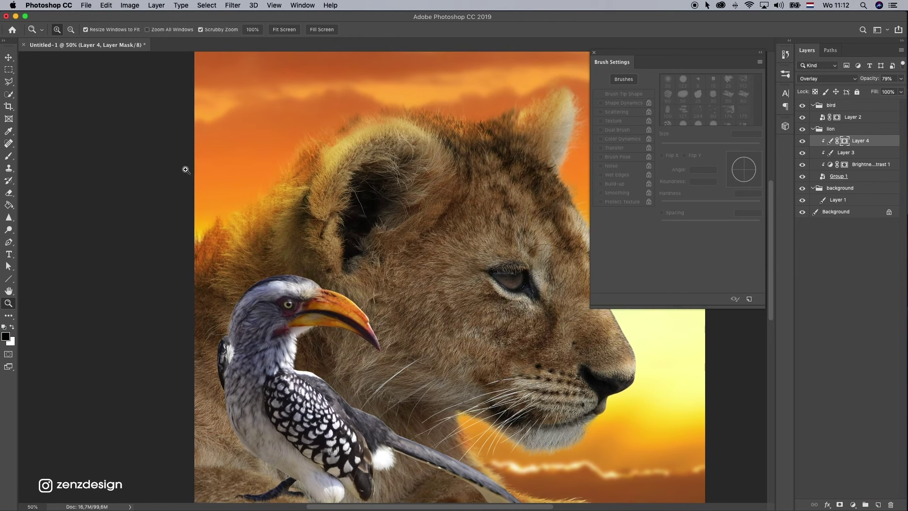
left_click(9, 182)
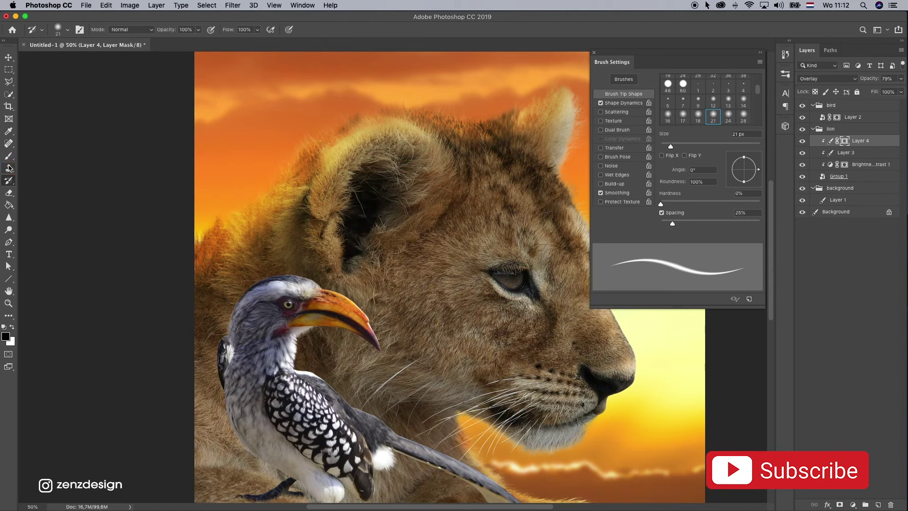
left_click(9, 168)
left_click(9, 144)
left_click(43, 29)
left_click(107, 64)
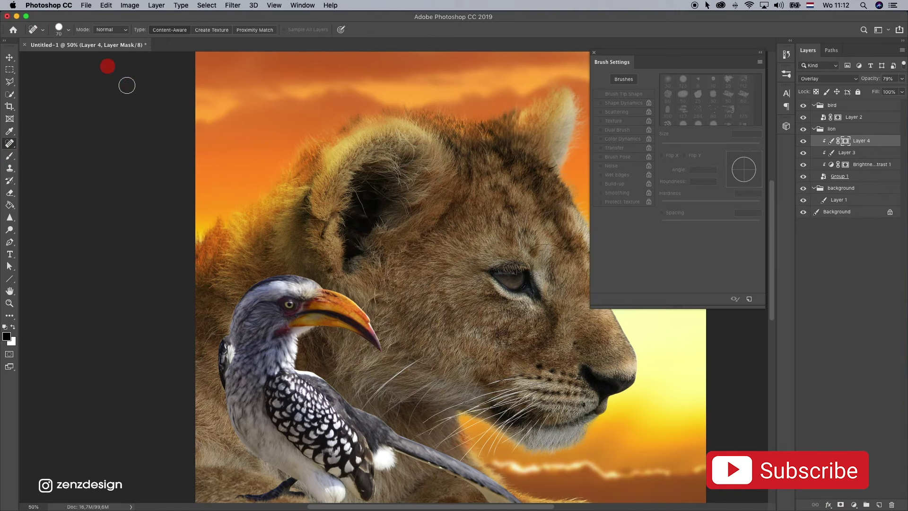
left_click(67, 29)
left_click(68, 30)
left_click(68, 32)
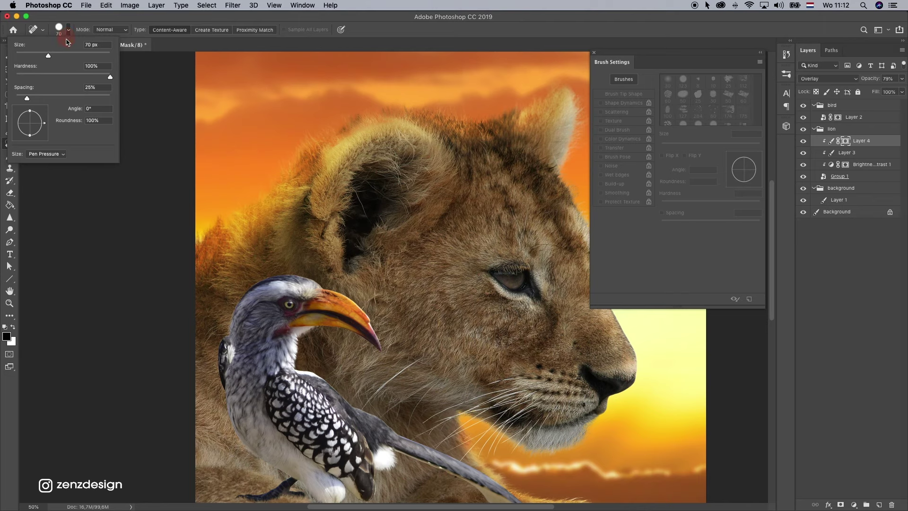
left_click(67, 31)
Set up the Grass brush at 100% opacity with 60% spacing, a 41° angle and Color Dynamics turned off
left_click(10, 155)
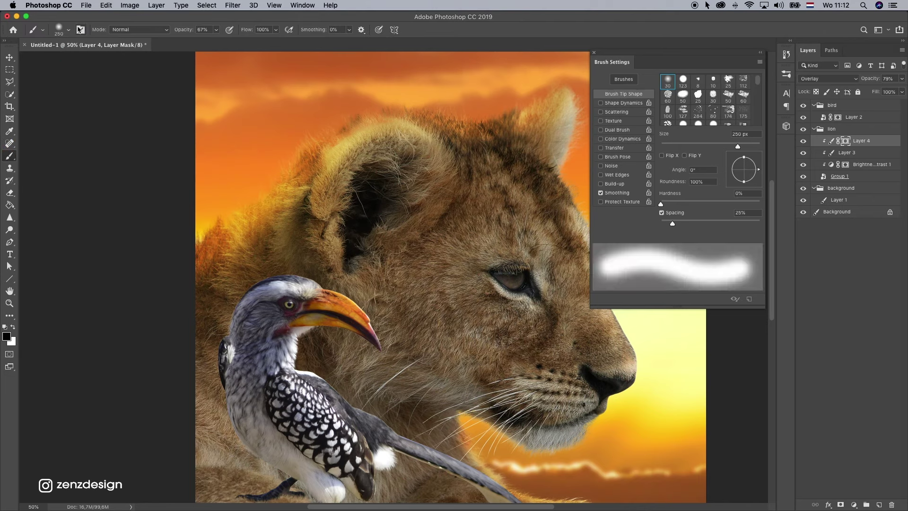
left_click(68, 30)
mouse_move(228, 134)
left_mouse_down()
mouse_move(223, 288)
mouse_move(173, 263)
left_mouse_up()
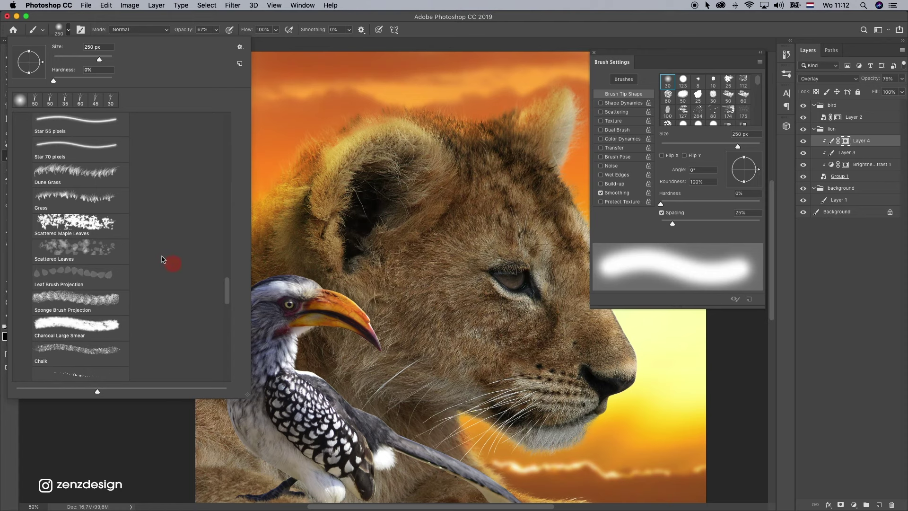
left_click(79, 197)
left_click(252, 20)
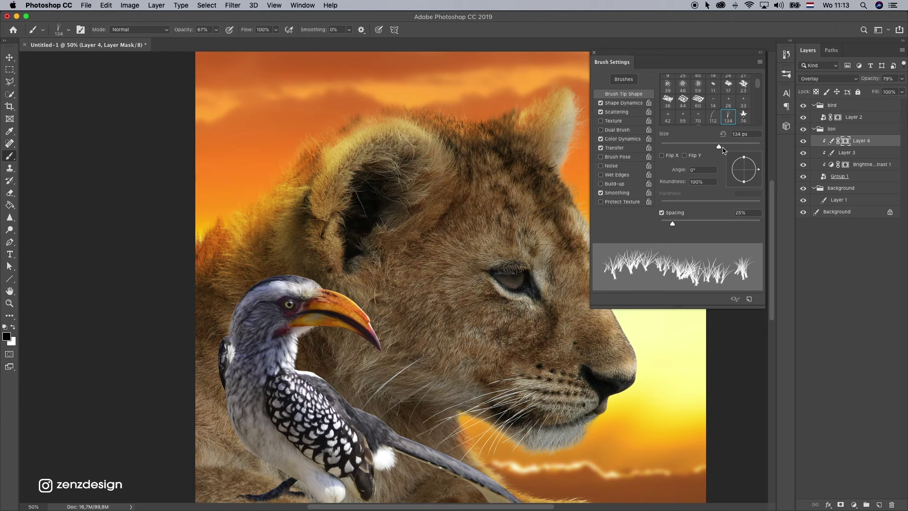
left_click_drag(217, 31, 232, 43)
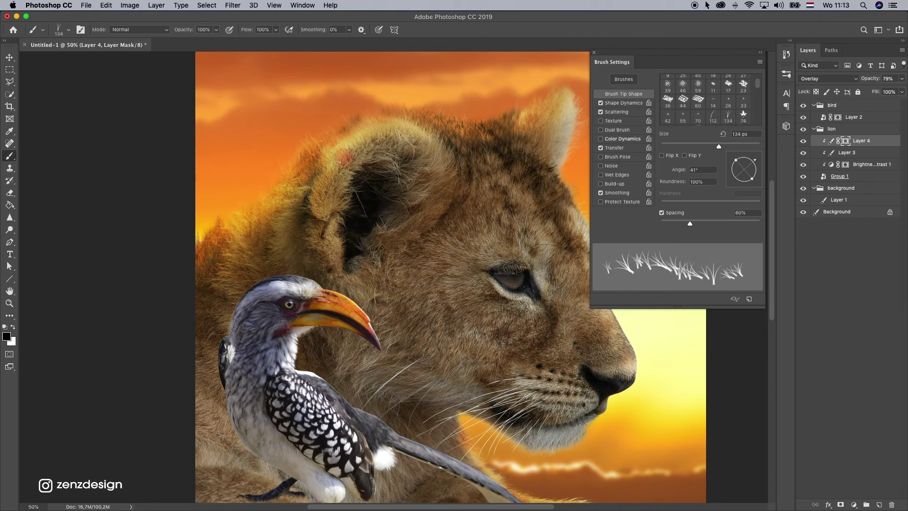
Break up the glow along the lion's far forepaw on Layer 4's mask with an 80 px Grass brush angled at -14°
mouse_move(503, 252)
left_mouse_down()
mouse_move(367, 172)
mouse_move(375, 175)
left_mouse_up()
left_click(417, 433)
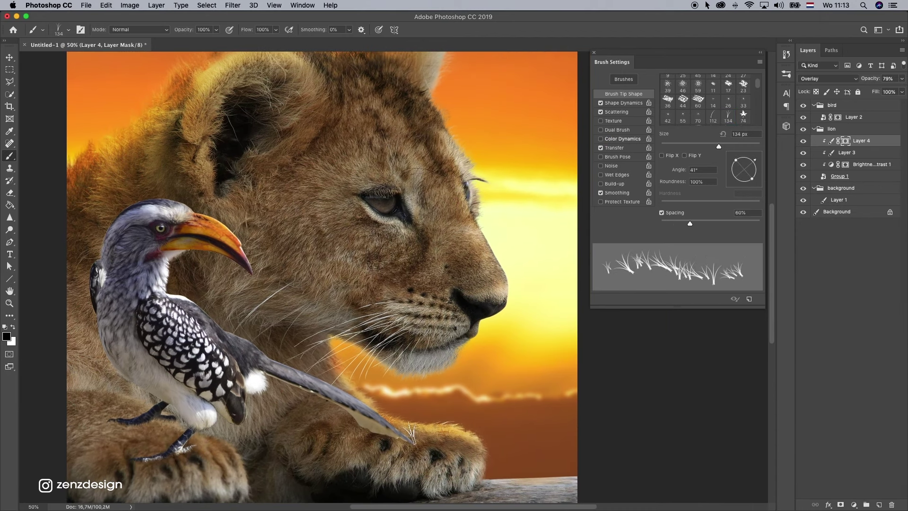
key("super+z")
key("bracketleft")
key("bracketleft")
key("bracketleft")
key("bracketleft")
left_click(752, 172)
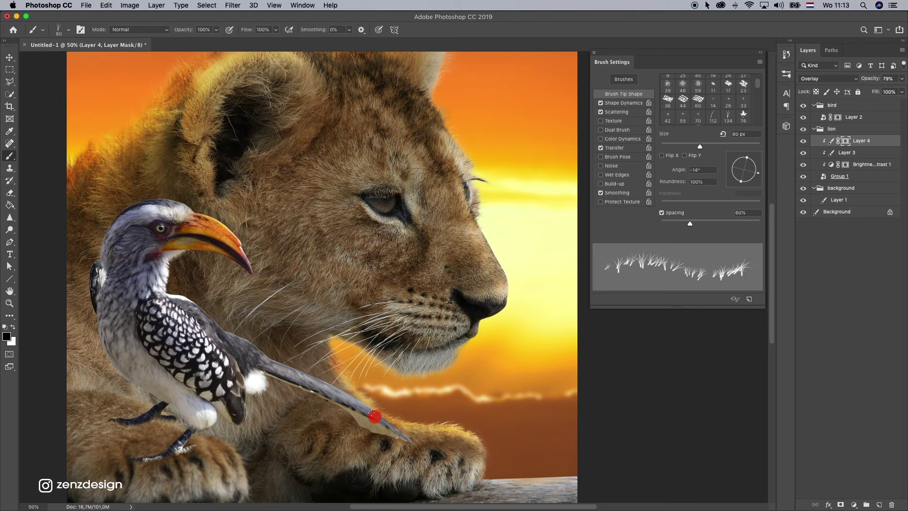
left_click_drag(375, 416, 428, 433)
Rotate the Grass brush to 25° and mask Layer 4's glow along the fur edge of the lion's back
left_click_drag(106, 160, 219, 207)
key("shift+Right")
key("shift+Right")
key("Right")
key("Right")
key("Right")
key("Right")
key("Right")
key("Right")
key("Right")
key("Right")
key("Right")
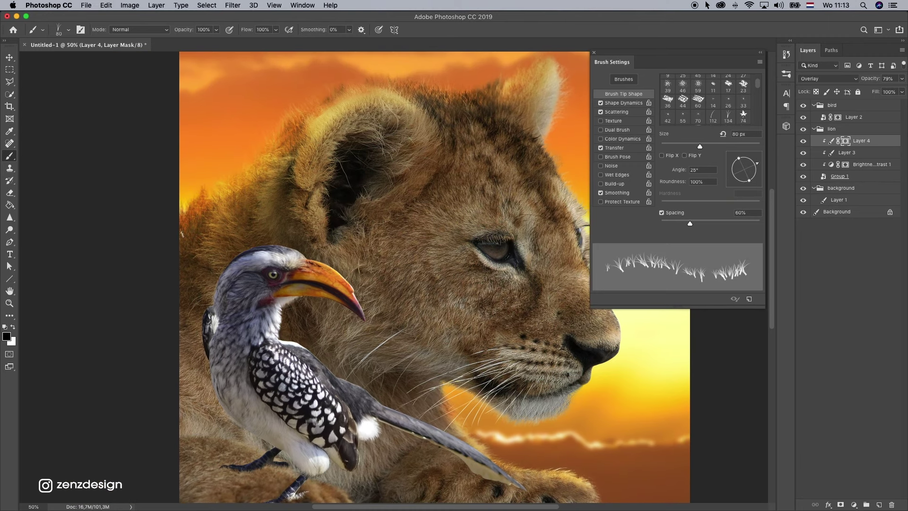
mouse_move(396, 232)
left_mouse_down()
mouse_move(445, 234)
mouse_move(95, 241)
mouse_move(122, 243)
left_mouse_up()
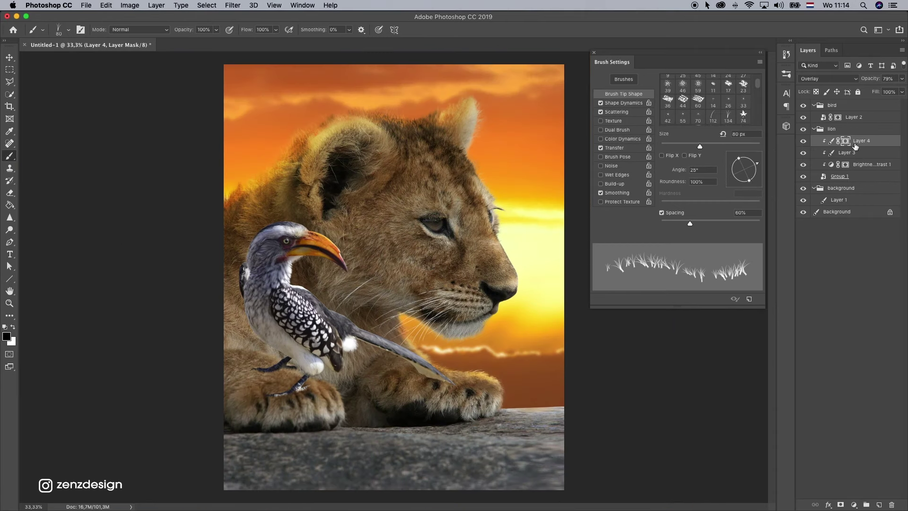
Add a Curves adjustment clipped to the lion and darken it, lowering the white point and mapping input 116 to output 88
left_click(854, 505)
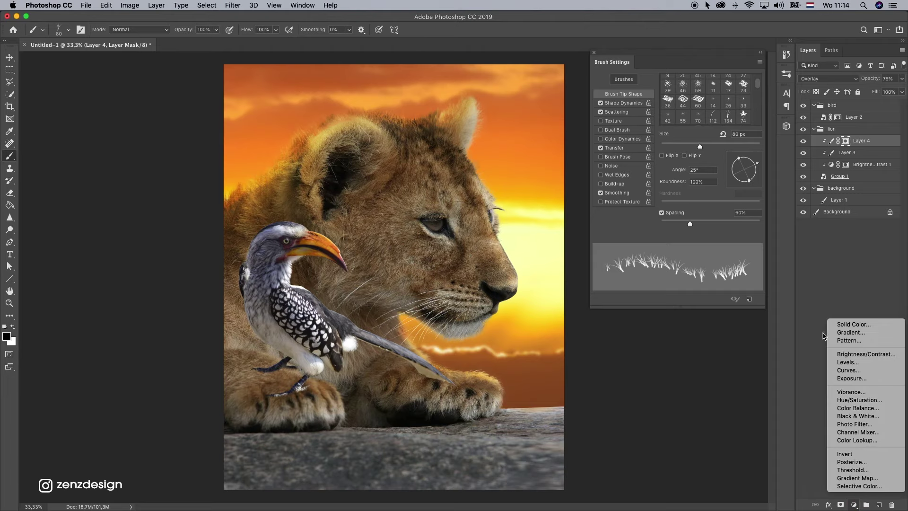
left_click(869, 373)
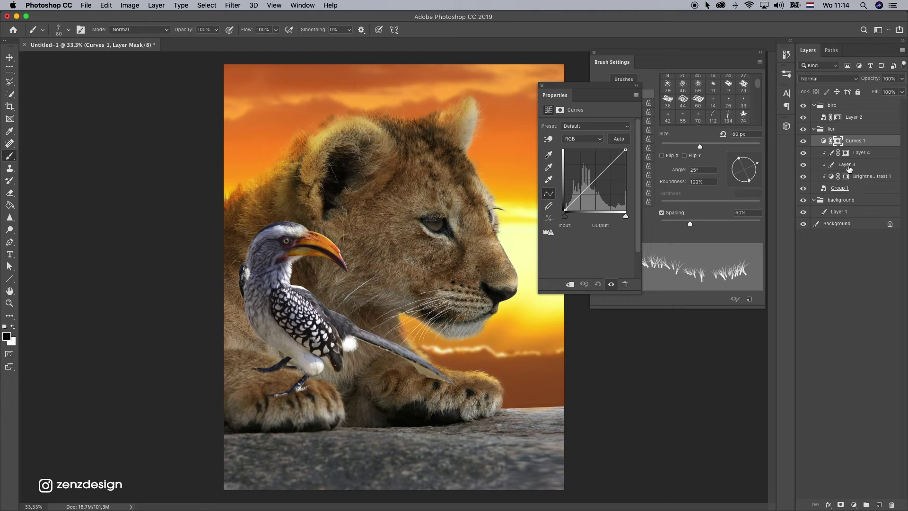
left_click(571, 284)
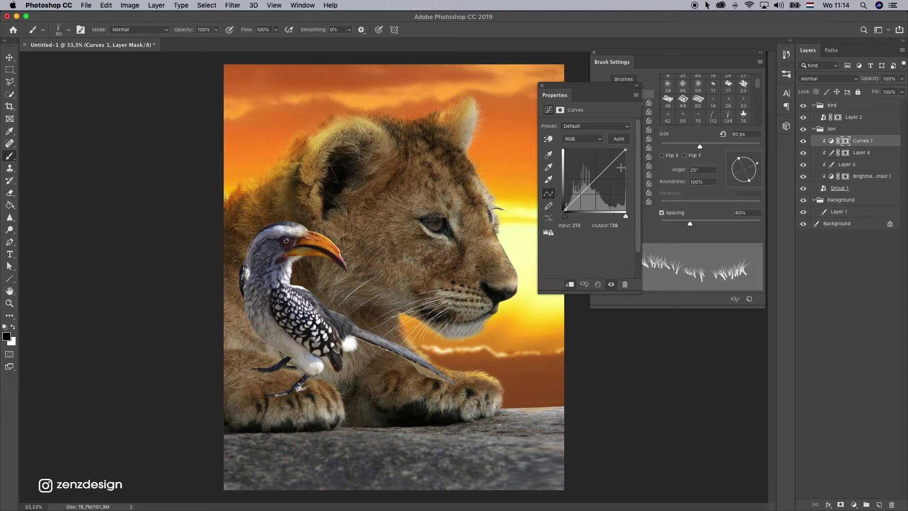
left_click_drag(625, 152, 593, 188)
left_click_drag(625, 162, 589, 192)
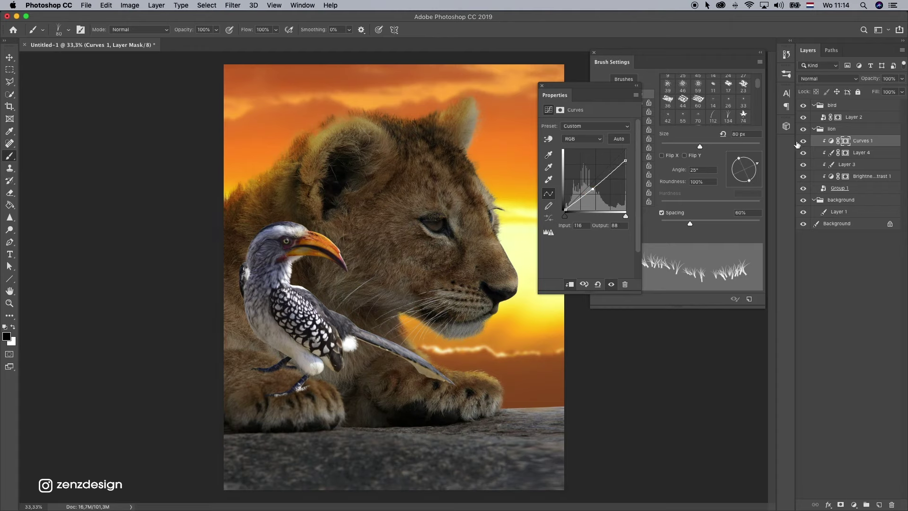
Hide Layer 4, target the Curves 1 mask and choose the Soft Round brush
left_click(803, 152)
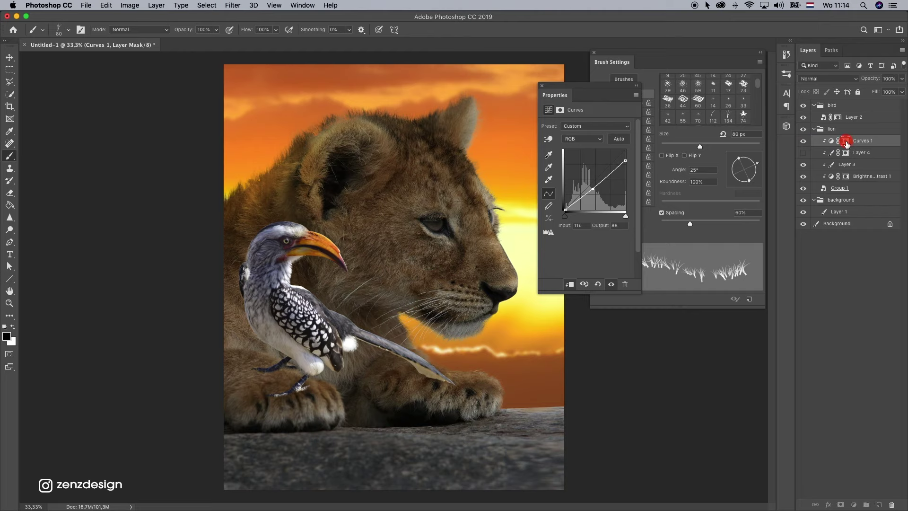
left_click(846, 140)
left_click(60, 27)
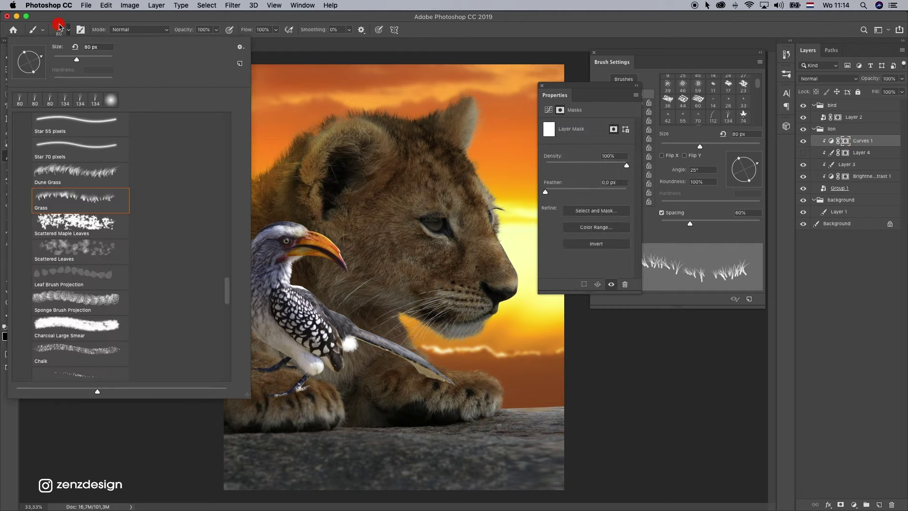
left_click_drag(229, 300, 218, 113)
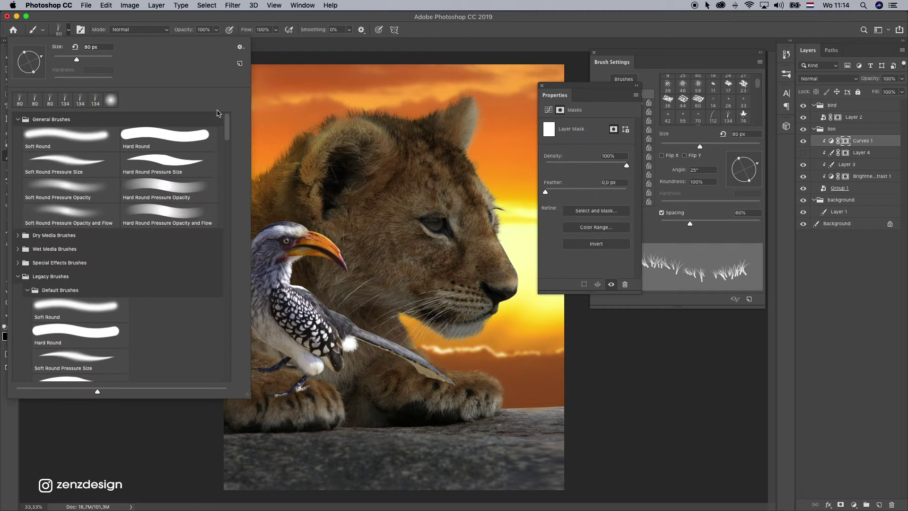
left_click(67, 132)
key("Return")
Mask the darkening along the lion's back, ears and head with the soft brush at 250 px, and show Layer 4 again
key("bracketright")
key("bracketright")
key("bracketright")
key("bracketright")
key("bracketright")
key("bracketright")
key("bracketright")
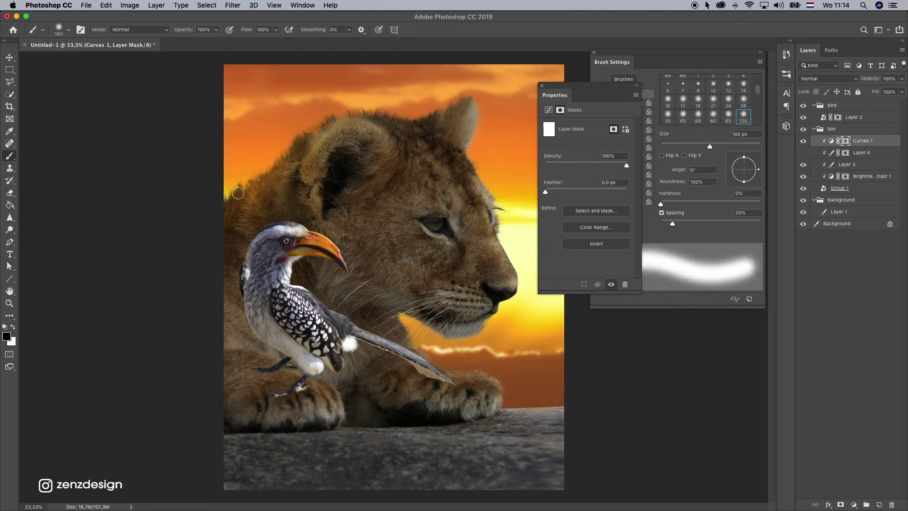
mouse_move(203, 207)
left_mouse_down()
mouse_move(323, 117)
mouse_move(460, 98)
left_mouse_up()
key("super+z")
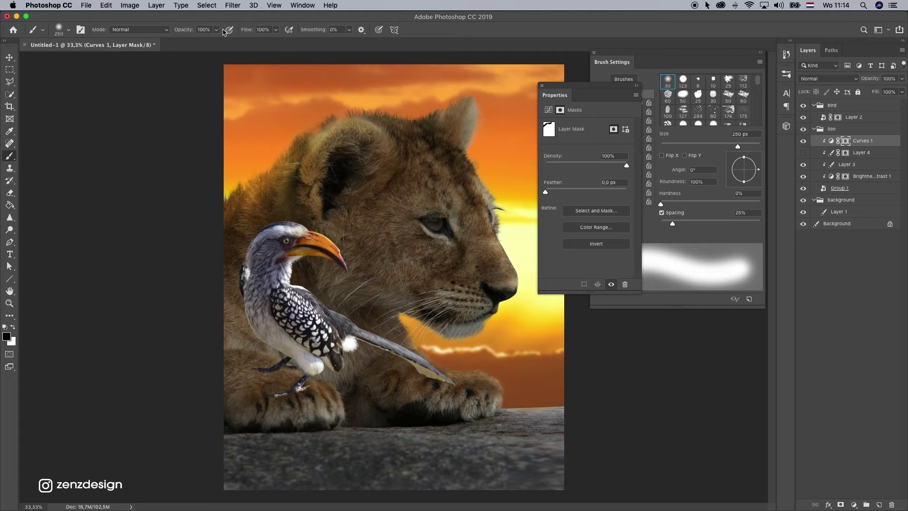
left_click(803, 153)
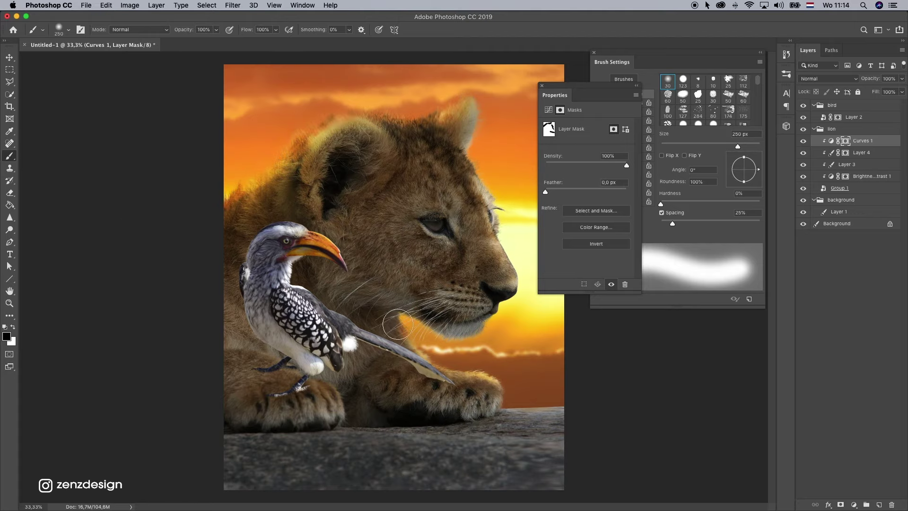
Undo the last stroke on the Curves 1 mask and reduce the soft brush to 50 px for finer edge masking
key("super+z")
key("bracketleft")
key("bracketleft")
key("bracketleft")
key("bracketleft")
key("bracketleft")
key("bracketleft")
key("bracketleft")
key("bracketleft")
key("bracketleft")
key("bracketleft")
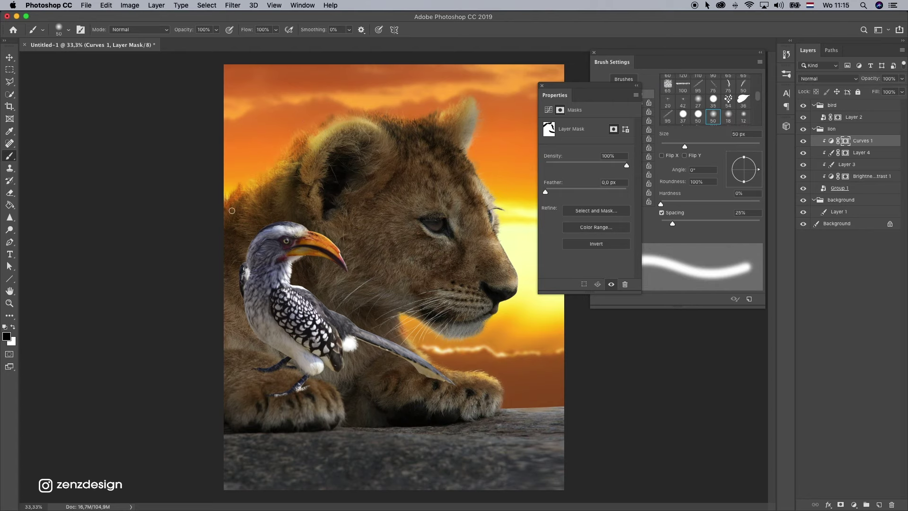
Lower the Curves 1 layer's opacity to 88% and hide the bird group
left_click_drag(902, 84, 896, 85)
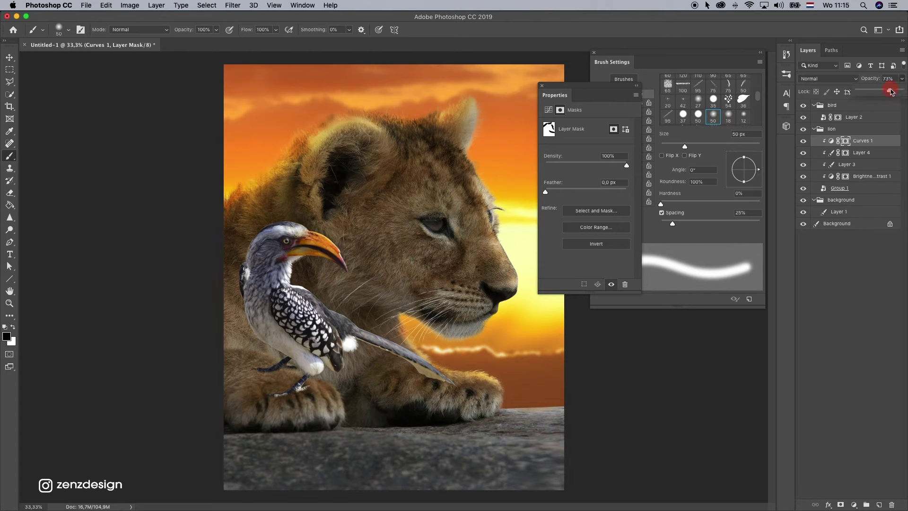
left_click(803, 105)
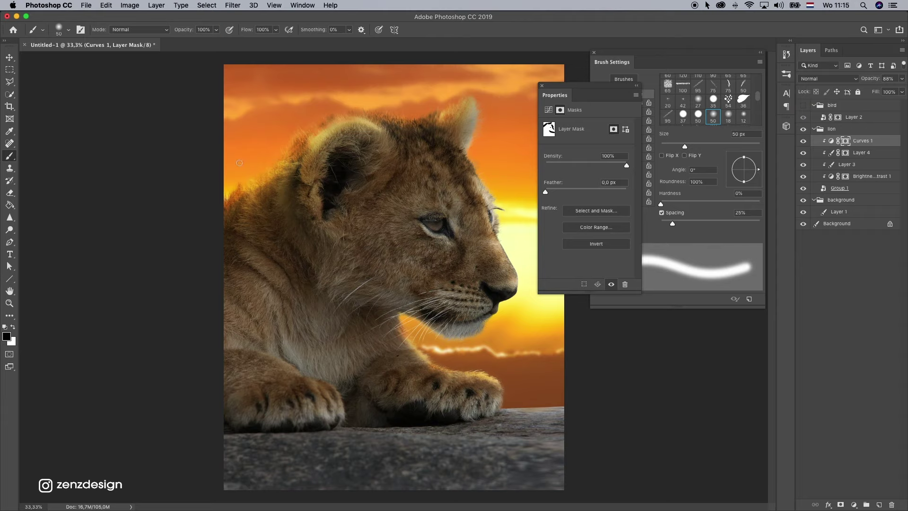
Add a new layer above Curves 1 clipped to the lion, and set the foreground color to #ffdc99
left_click(880, 144)
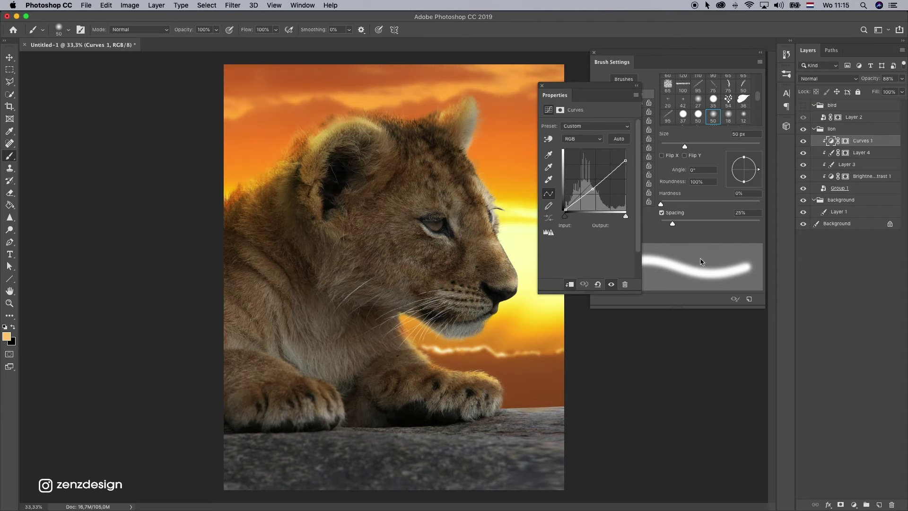
left_click(879, 506)
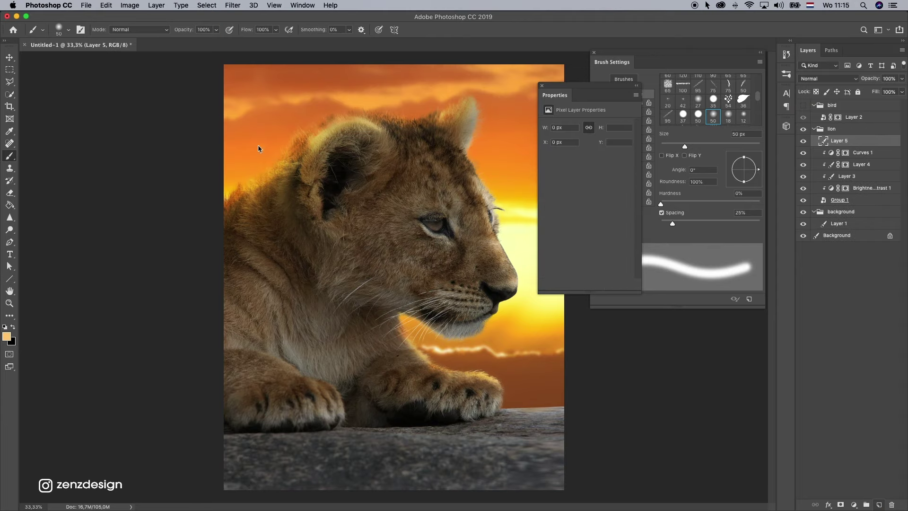
left_click(12, 341)
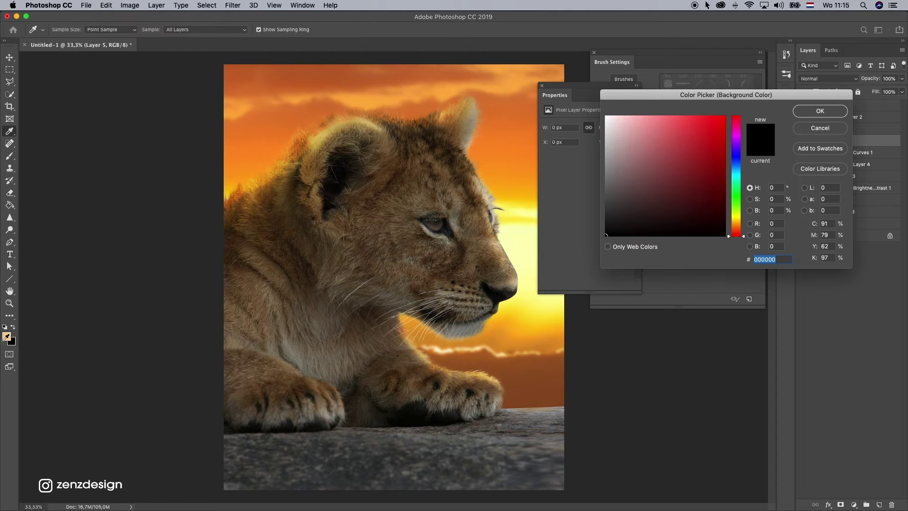
key("Return")
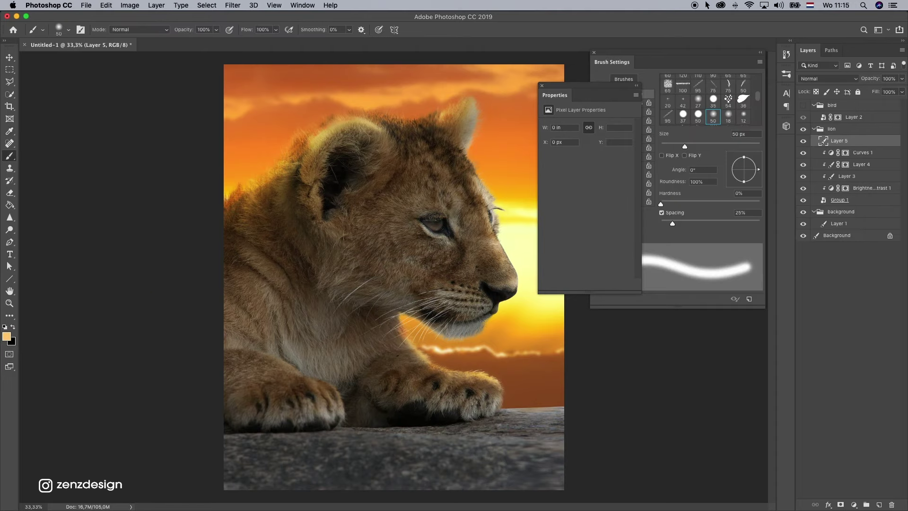
left_click(7, 336)
left_click_drag(736, 224, 736, 223)
mouse_move(669, 115)
left_mouse_down()
mouse_move(695, 116)
mouse_move(645, 115)
left_mouse_up()
left_click(836, 110)
right_click(846, 140)
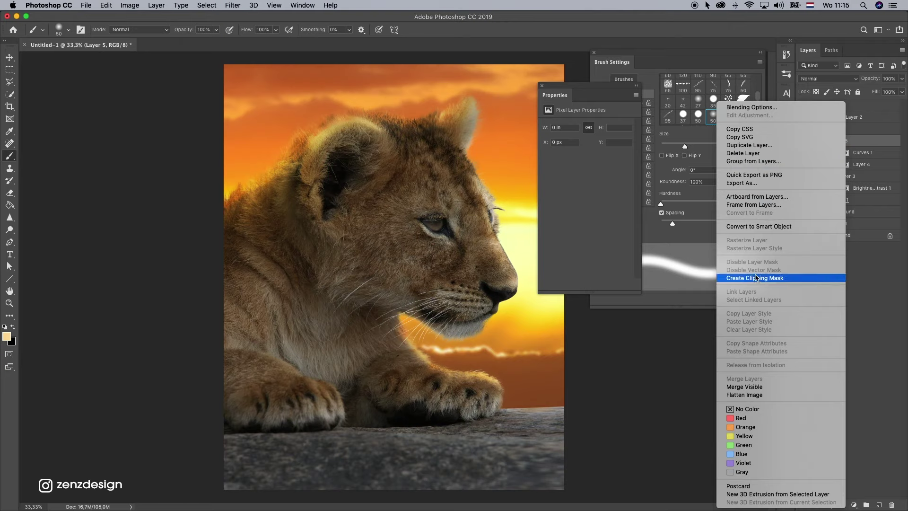
left_click(781, 279)
Try painting a light rim along the fur edge of the lion's back with a soft 200 px brush
key("bracketright")
key("bracketright")
key("bracketright")
key("bracketright")
key("bracketright")
key("bracketright")
key("bracketright")
key("bracketright")
key("bracketright")
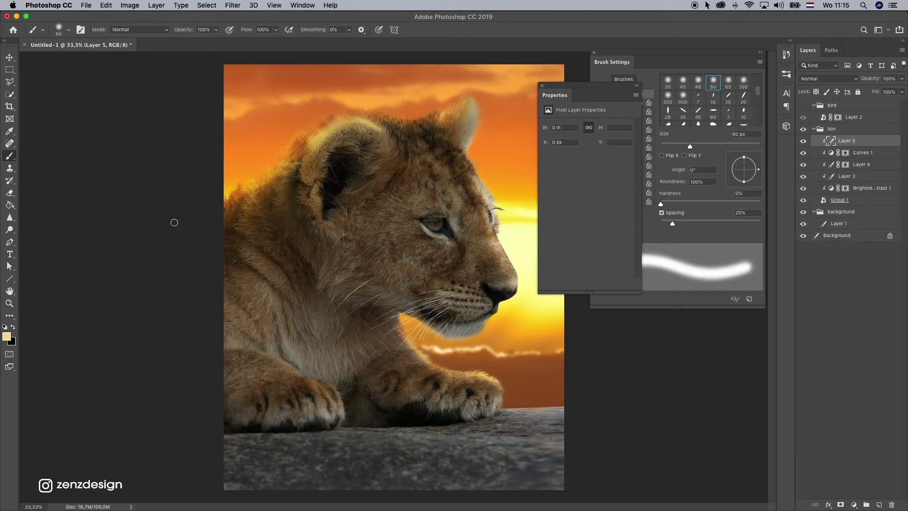
mouse_move(232, 181)
left_mouse_down()
mouse_move(296, 125)
mouse_move(282, 163)
left_mouse_up()
key("super+z")
key("super+z")
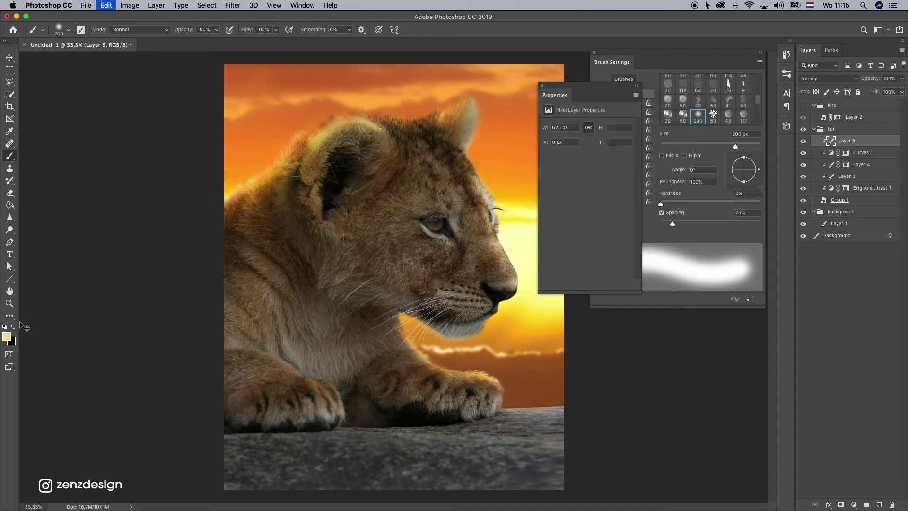
Undo the recent rim-light strokes along the lion's back
left_click(9, 303)
left_click(216, 203)
left_click(216, 204)
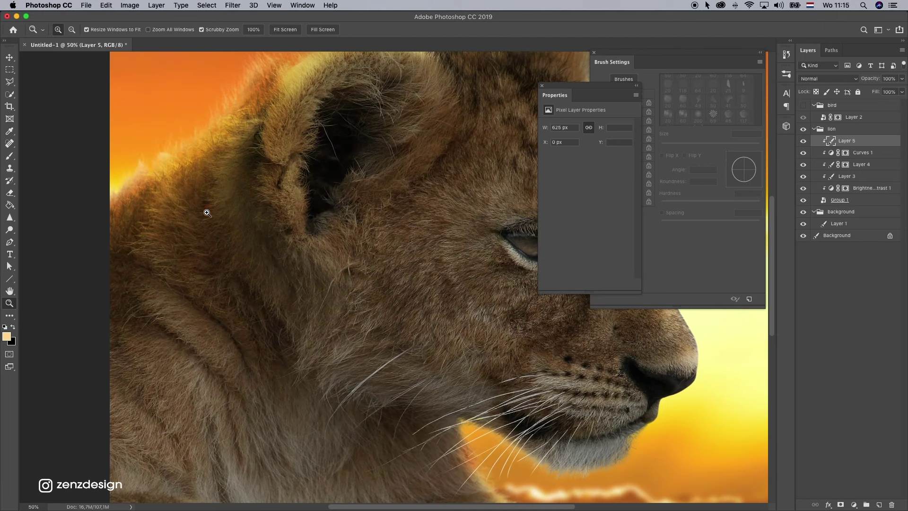
left_click_drag(209, 199, 280, 212)
key("b")
key("super+alt+z")
key("super+alt+z")
key("super+alt+z")
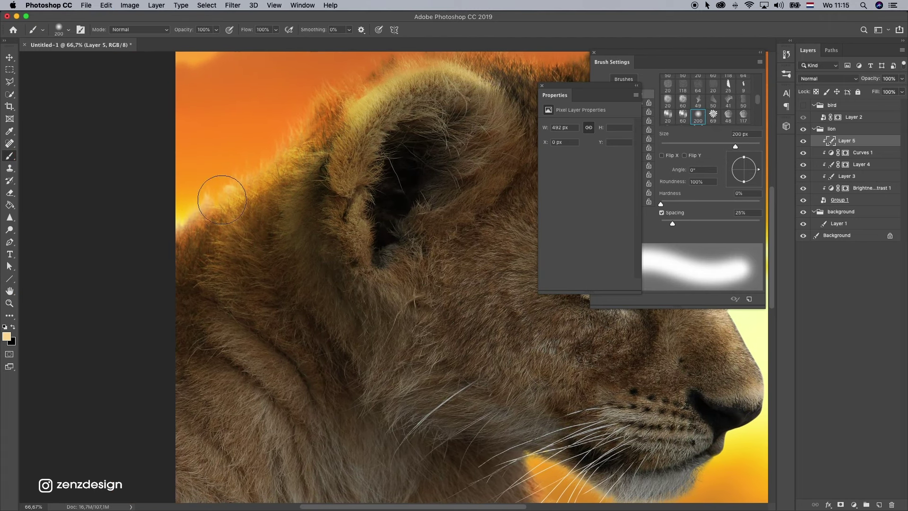
Try painting the rim light from the lion's back up to the nearer ear with a 100 px soft brush
key("bracketleft")
key("bracketleft")
key("bracketleft")
key("bracketleft")
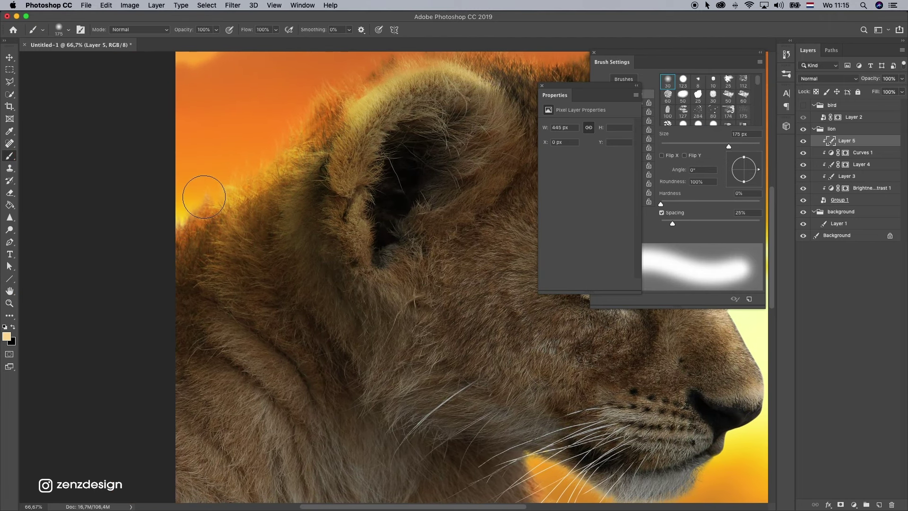
mouse_move(169, 225)
left_mouse_down()
mouse_move(249, 155)
mouse_move(222, 186)
mouse_move(349, 85)
left_mouse_up()
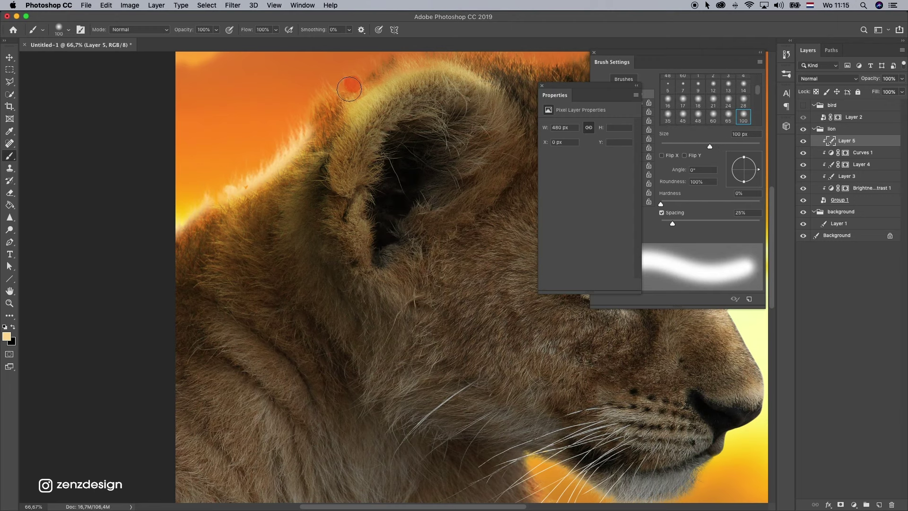
key("super+alt+z")
Change the foreground color to a more saturated yellow-orange, #ffcb66
left_click(7, 336)
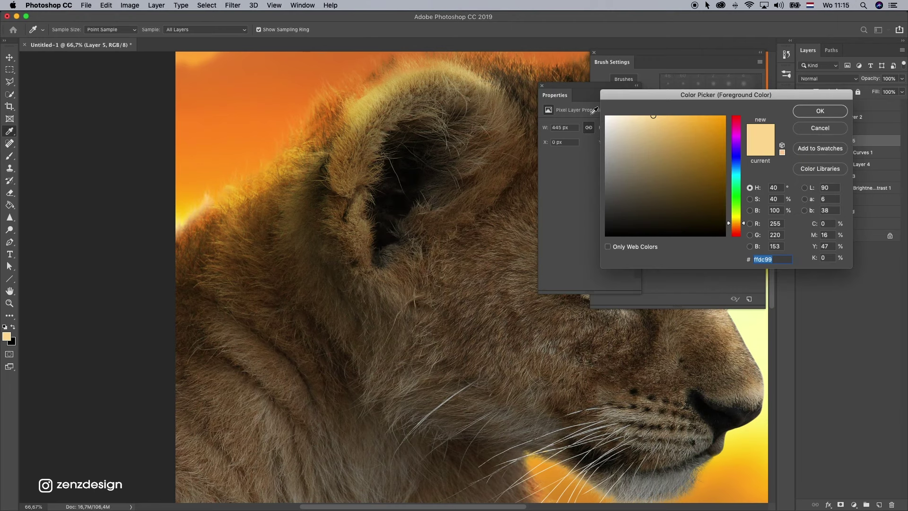
left_click(667, 132)
key("Return")
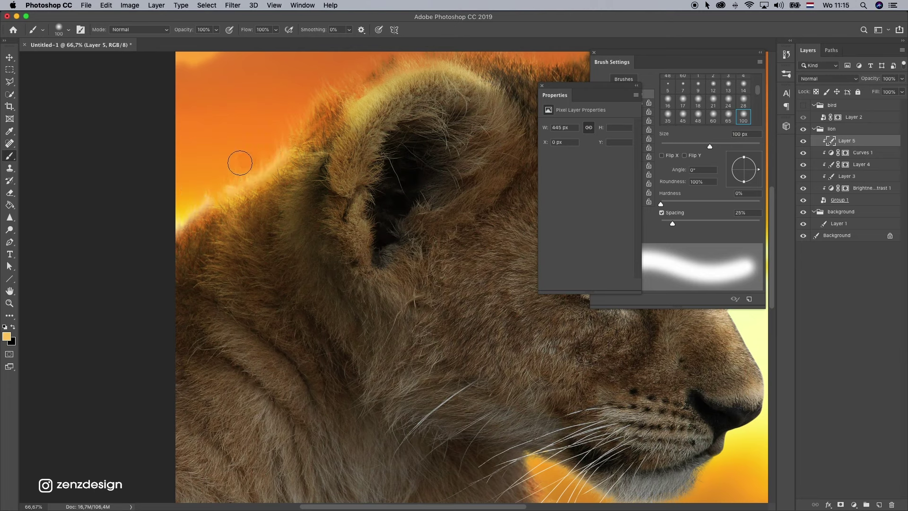
Lighten the yellow-orange foreground color and paint rim light along the lion's back, nearer ear and head with a 100 px soft brush
left_click(6, 337)
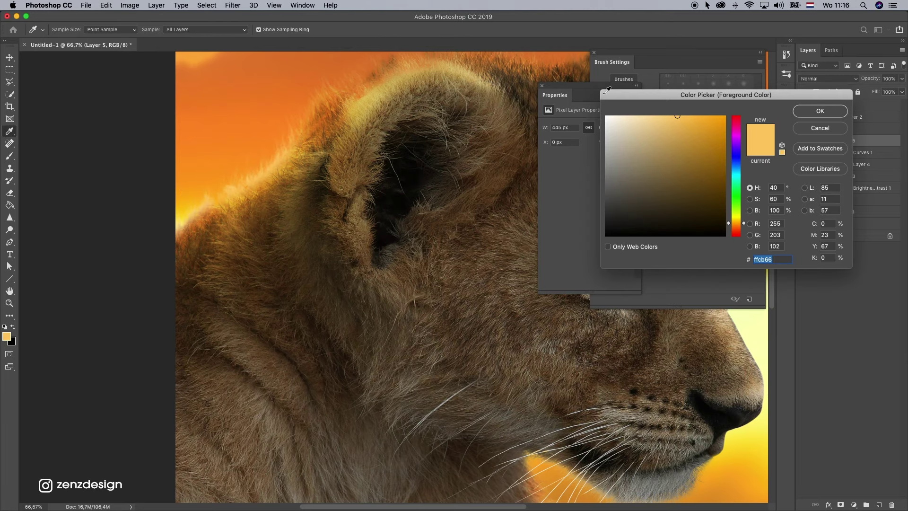
key("Return")
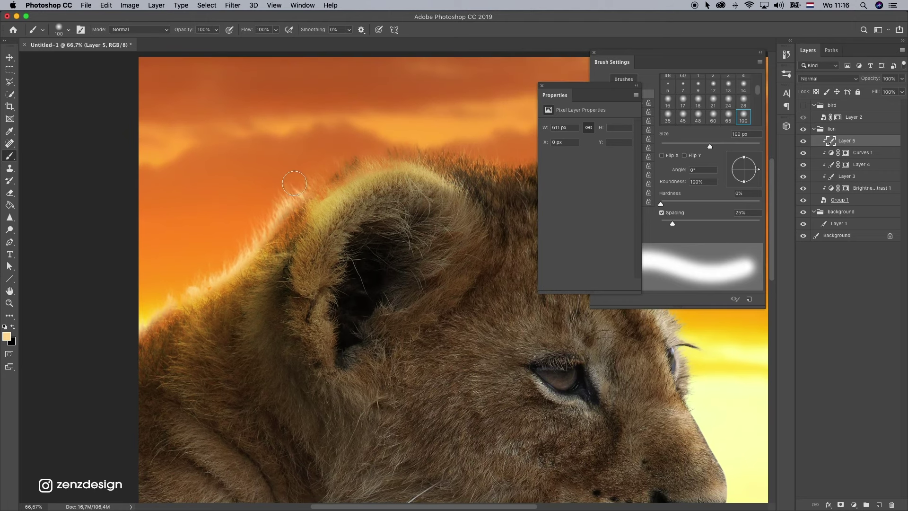
mouse_move(299, 173)
left_mouse_down()
mouse_move(373, 112)
mouse_move(375, 136)
mouse_move(440, 132)
left_mouse_up()
left_click_drag(517, 128, 368, 105)
left_click_drag(317, 136, 485, 83)
left_click_drag(320, 208, 357, 142)
Add finer rim light around the lion's head with a 60 px soft brush and set Layer 5's blend mode to Soft Light
key("bracketleft")
key("bracketleft")
key("bracketleft")
key("bracketleft")
left_click_drag(420, 165, 442, 205)
left_click(822, 78)
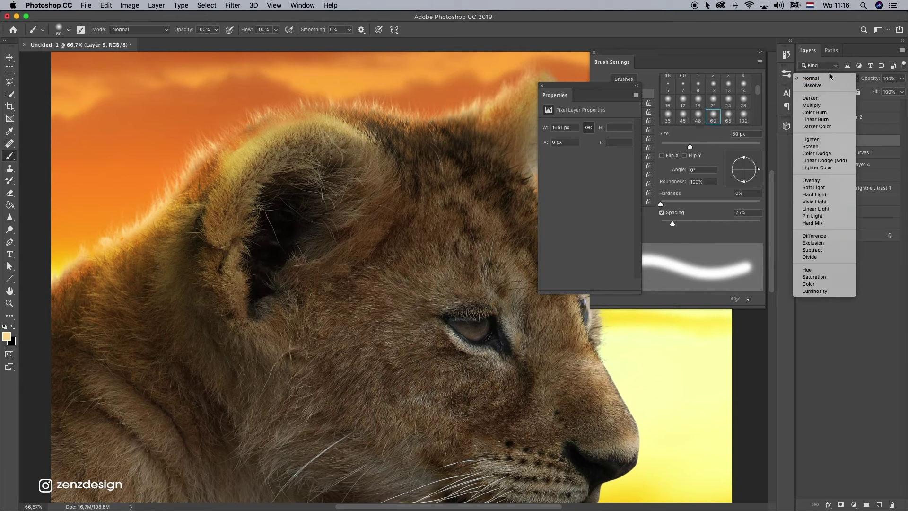
left_click(817, 188)
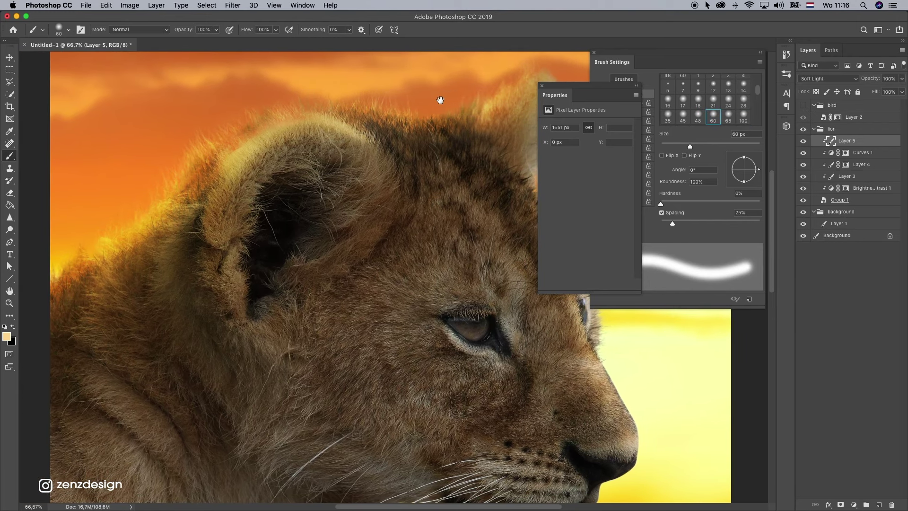
Paint rim light along the lion's face, chest and front paw on Layer 5
mouse_move(643, 312)
left_mouse_down()
mouse_move(497, 147)
mouse_move(497, 109)
left_mouse_up()
mouse_move(274, 345)
left_mouse_down()
mouse_move(339, 401)
mouse_move(441, 425)
left_mouse_up()
left_click_drag(641, 466, 648, 367)
left_click_drag(460, 396, 586, 395)
Compare the whole lion with and without the rim light and set Layer 5's blend mode to Hard Light
left_click(7, 305)
key("super+minus")
left_click_drag(232, 162, 206, 218)
left_click(803, 140)
left_click(803, 140)
left_click(828, 78)
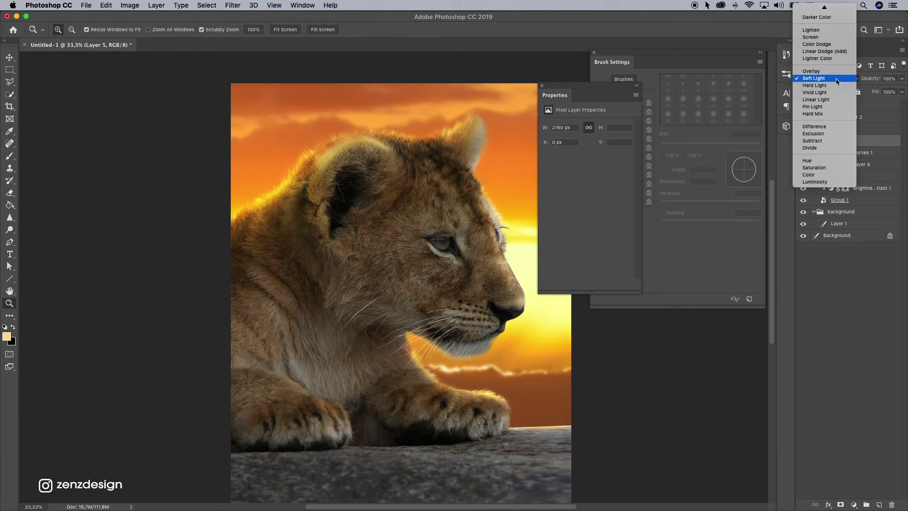
left_click(835, 89)
Try painting more rim light over the lion's nearer ear at a reduced brush opacity
key("b")
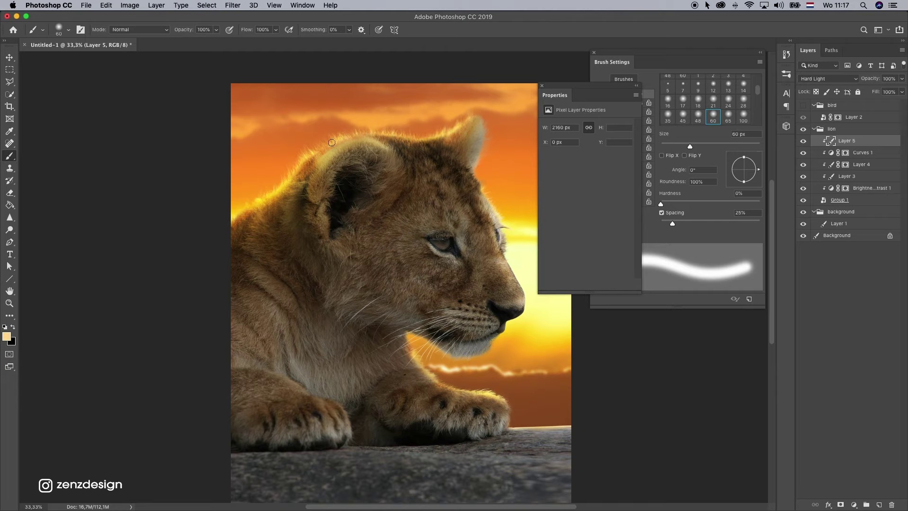
key("super+z")
left_click_drag(183, 29, 150, 30)
left_click_drag(332, 148, 382, 151)
key("super+z")
Set the brush to 83% opacity and 46% flow, testing strokes on the nearer ear and chest and undoing them
left_click_drag(246, 30, 221, 30)
left_click_drag(336, 148, 374, 142)
key("super+z")
left_click(803, 141)
left_click(803, 152)
left_click(803, 153)
mouse_move(406, 338)
left_mouse_down()
mouse_move(435, 369)
mouse_move(405, 338)
left_mouse_up()
key("super+z")
left_click(216, 29)
left_click_drag(216, 40, 239, 41)
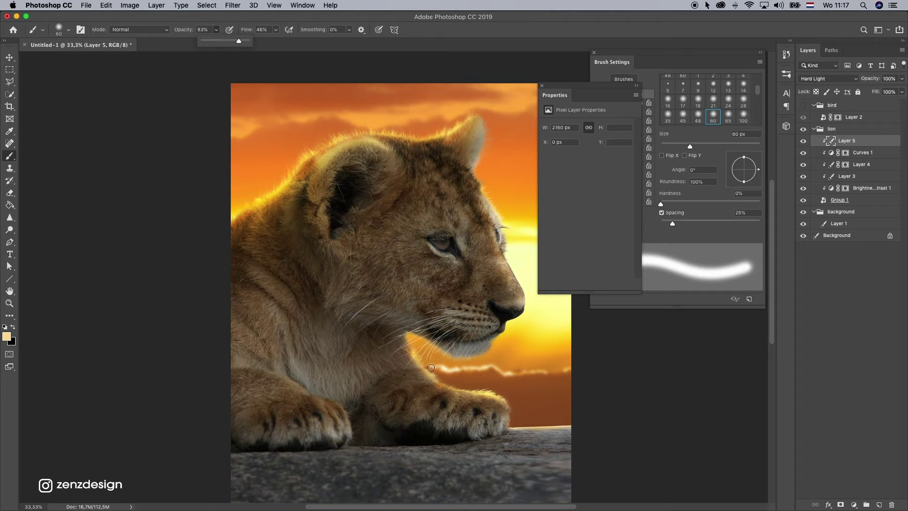
Try painting rim light from the lion's chest down to the front paw with a resized soft brush
key("]")
key("]")
key("]")
key("]")
key("]")
key("]")
key("]")
key("]")
key("[")
key("[")
key("[")
key("[")
key("[")
key("[")
key("[")
left_click_drag(431, 367, 457, 389, "super")
key("super+z")
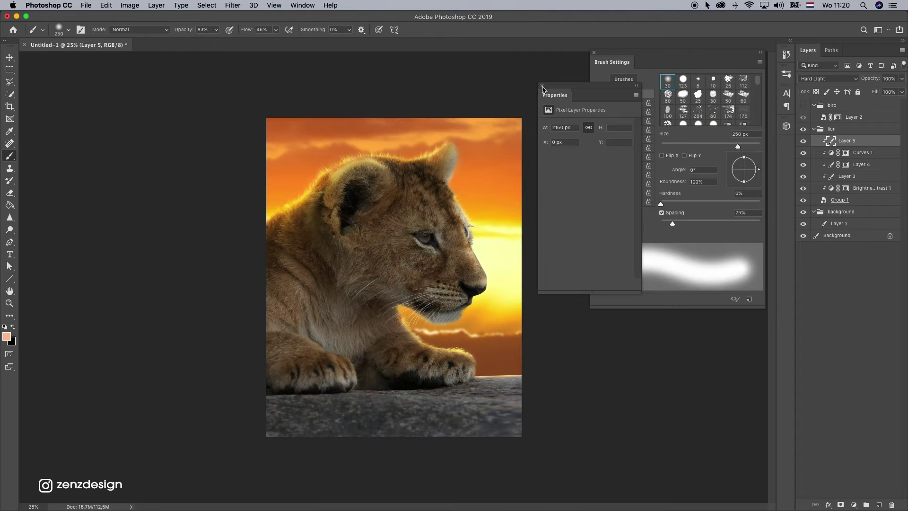
Add a new layer above Layer 5 and clip it to the lion
left_click(542, 87)
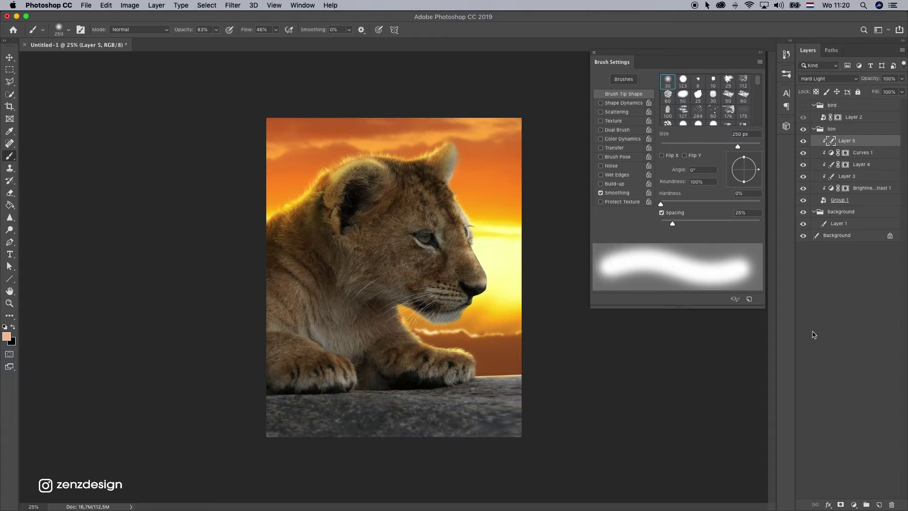
left_click(878, 505)
right_click(858, 137)
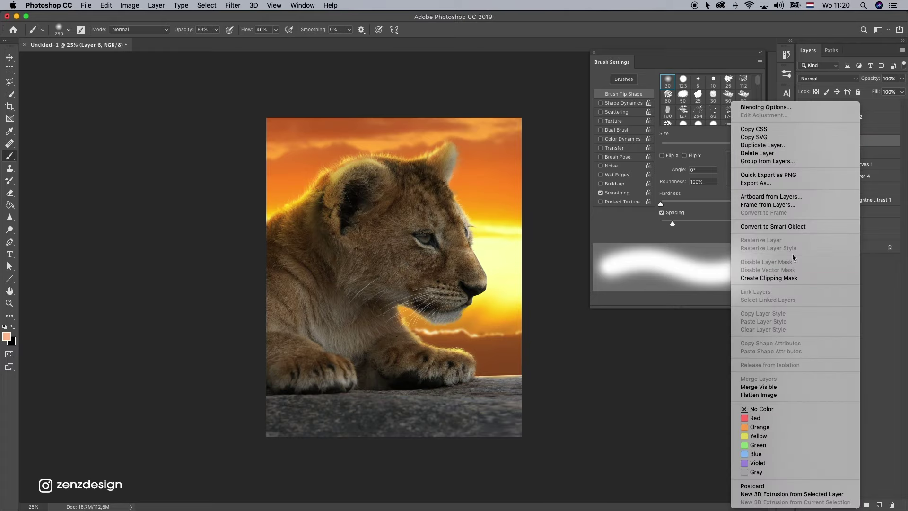
left_click(782, 278)
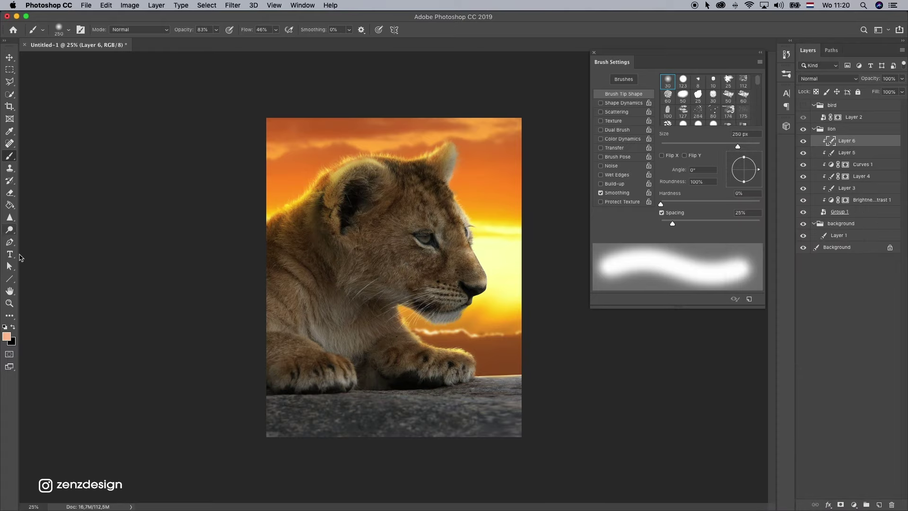
Paint a peach #ffbb92 glow over the lion's back with a 700 px soft brush and set the layer's blend mode to Overlay
left_click(8, 338)
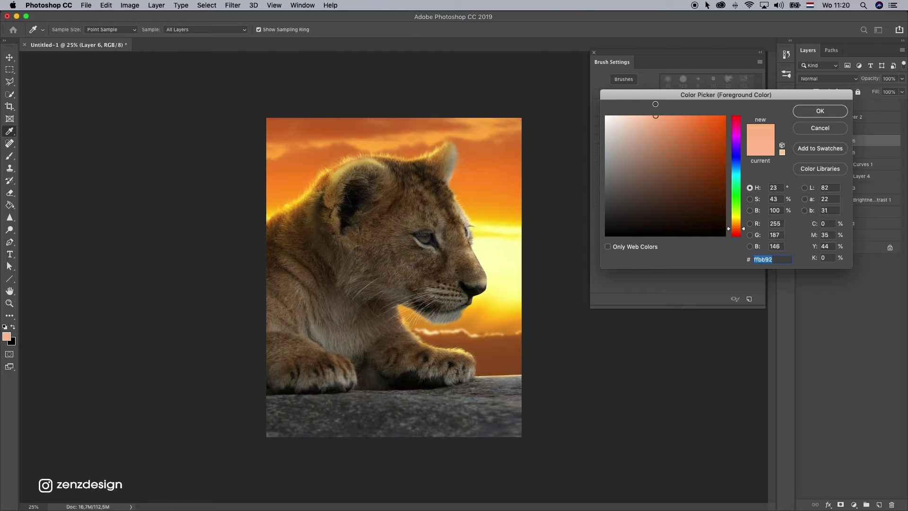
left_click(820, 112)
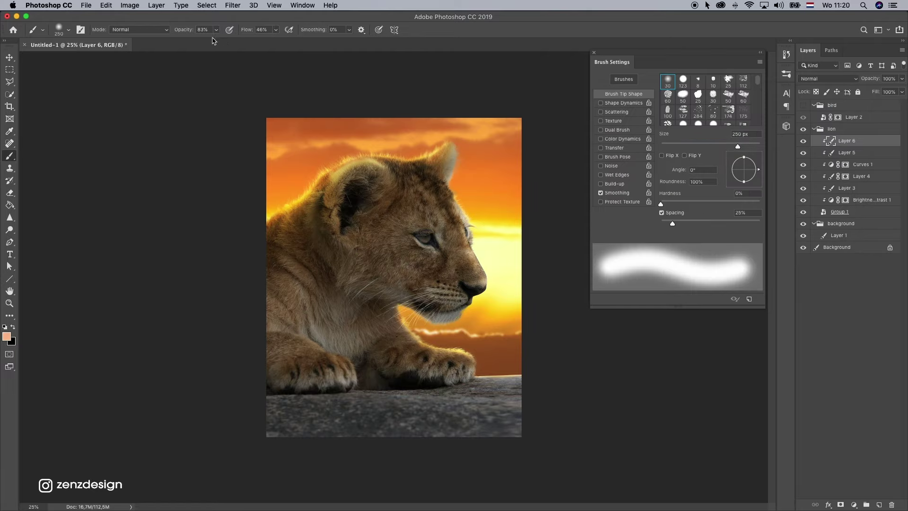
key("bracketright")
key("bracketright")
key("bracketright")
key("bracketright")
key("bracketright")
left_click_drag(243, 280, 318, 163)
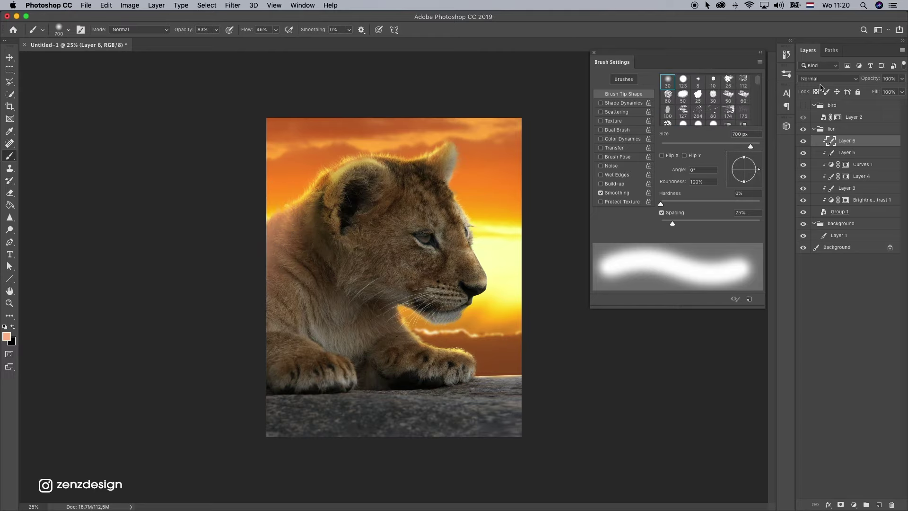
left_click(823, 78)
left_click(828, 183)
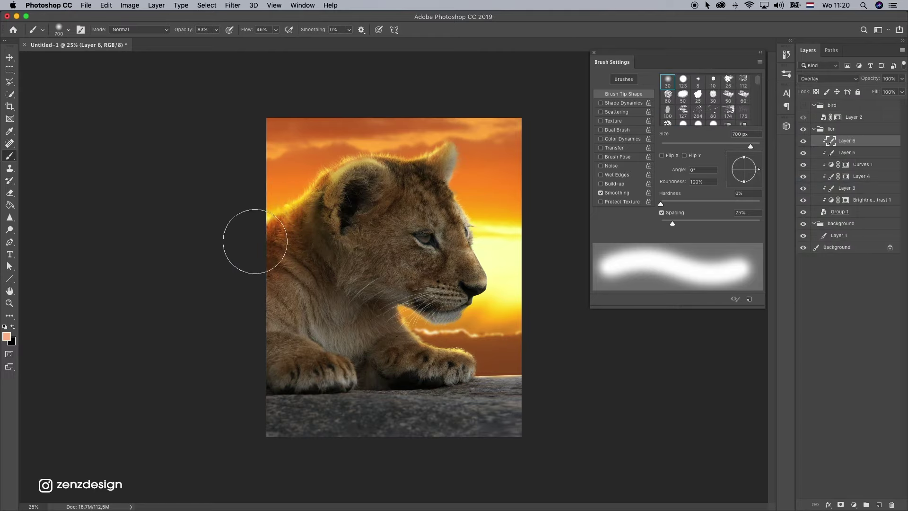
Try extending the Overlay glow from the lion's back toward the nearer ear with large and smaller brushes
left_click_drag(279, 206, 355, 129)
key("super+z")
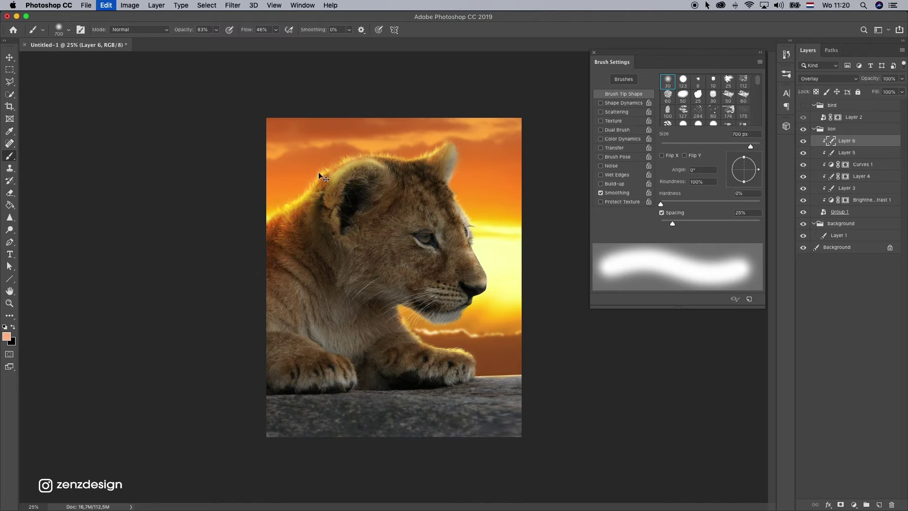
key("bracketleft")
key("bracketleft")
key("bracketleft")
mouse_move(327, 170)
left_mouse_down()
mouse_move(300, 182)
mouse_move(318, 161)
left_mouse_up()
key("super+z")
key("super+z")
Paint the Overlay glow along the lion's chest and extended front paw with a smaller soft brush
key("bracketleft")
key("bracketleft")
key("bracketleft")
left_click_drag(403, 328, 466, 355)
left_click_drag(396, 308, 435, 334)
Refine the Overlay glow along the lion's chest, face and head edges up close with a small soft brush
key("bracketleft")
key("bracketleft")
key("bracketleft")
key("bracketleft")
key("bracketleft")
key("bracketleft")
key("bracketleft")
key("bracketleft")
key("bracketleft")
key("bracketleft")
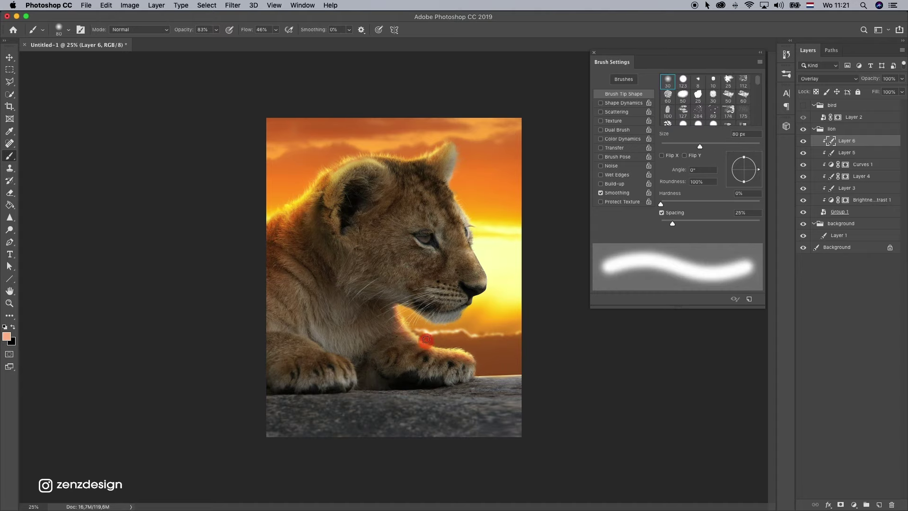
key("z")
triple_click(401, 306)
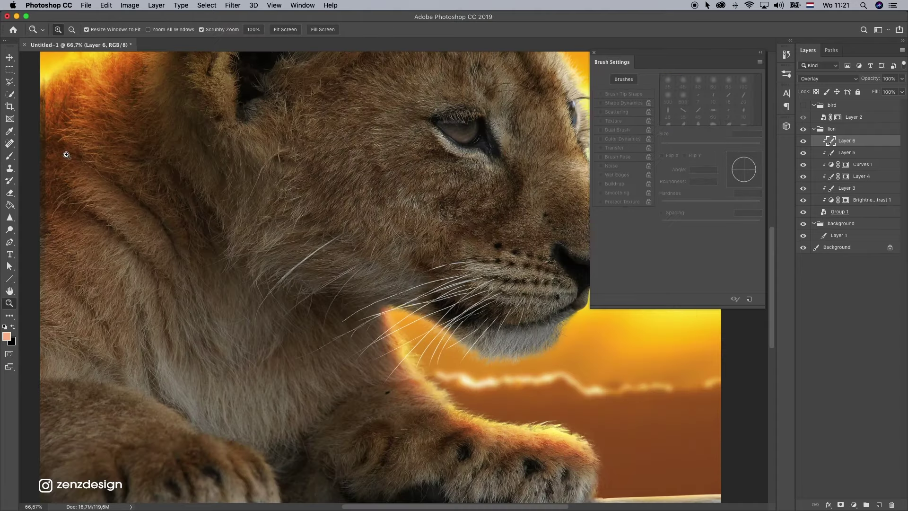
key("b")
left_click(478, 359, "ctrl+alt")
left_click_drag(509, 293, 446, 373)
left_click_drag(525, 126, 563, 281)
left_click_drag(502, 230, 517, 268)
left_click_drag(400, 156, 506, 119)
key("super+z")
left_click_drag(456, 192, 470, 188)
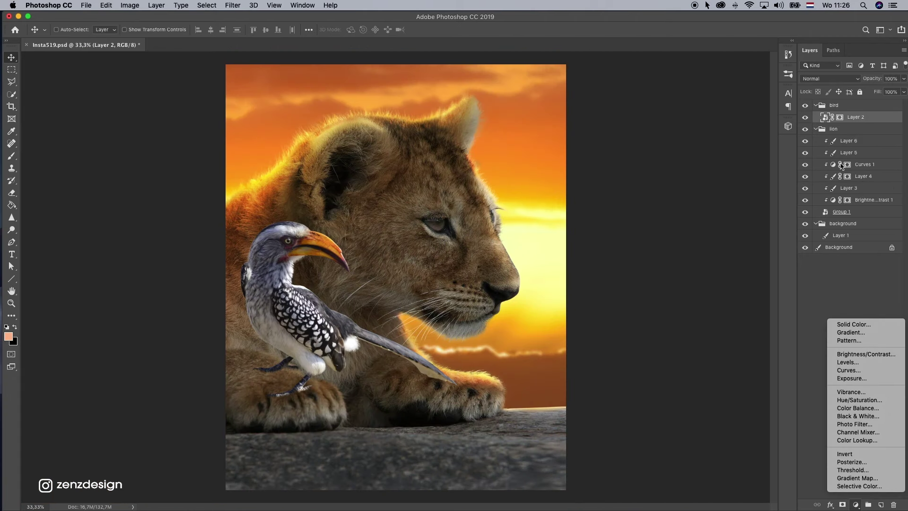
Add a Brightness/Contrast adjustment clipped to the hornbill layer and set its brightness to -113
left_click(869, 123)
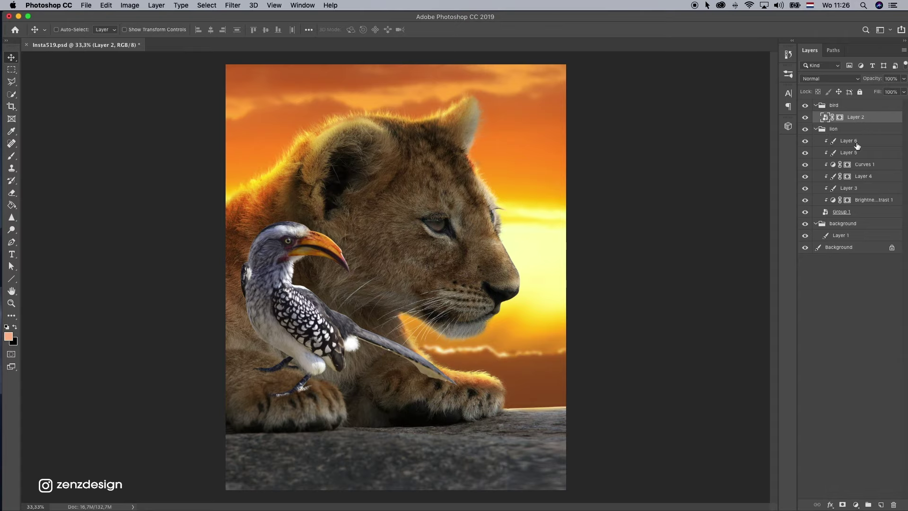
left_click(855, 505)
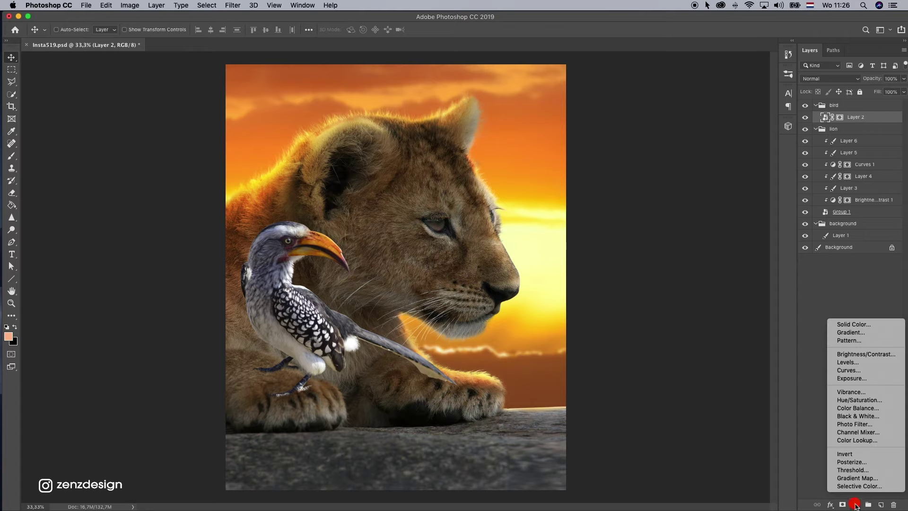
left_click(879, 354)
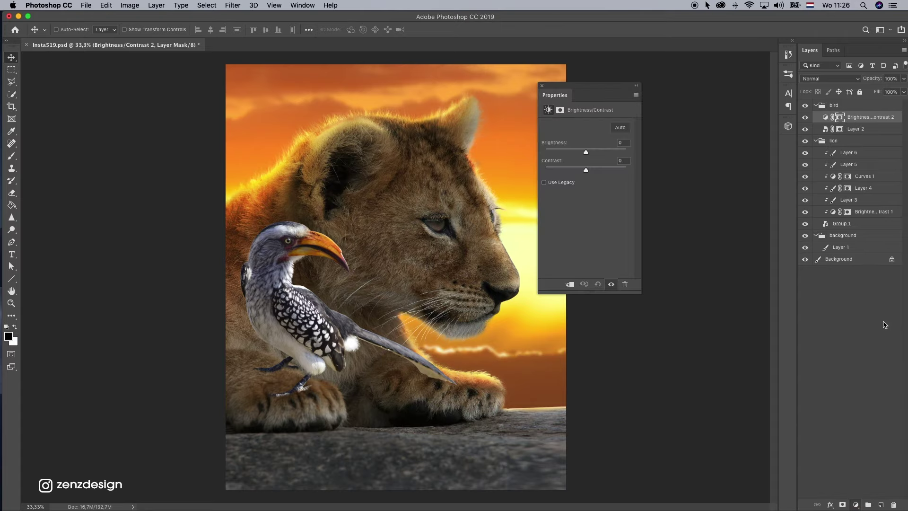
left_click(571, 285)
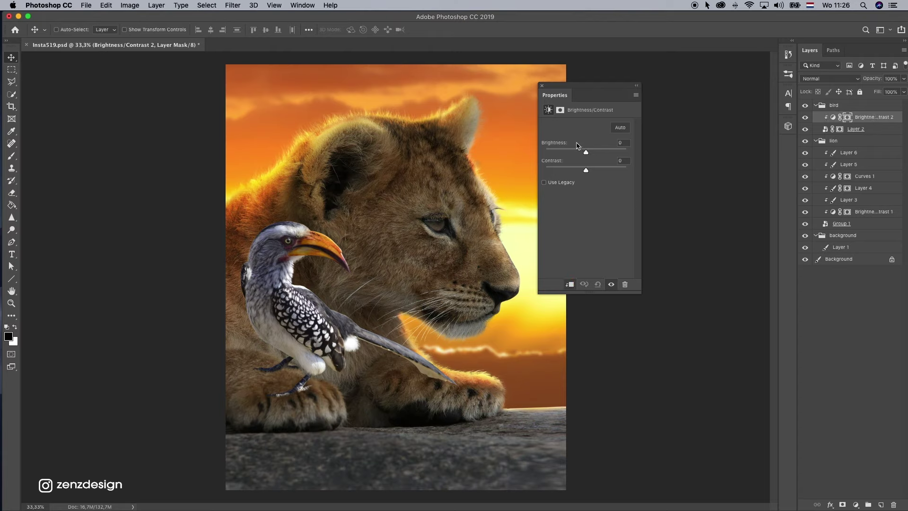
left_click_drag(572, 152, 555, 154)
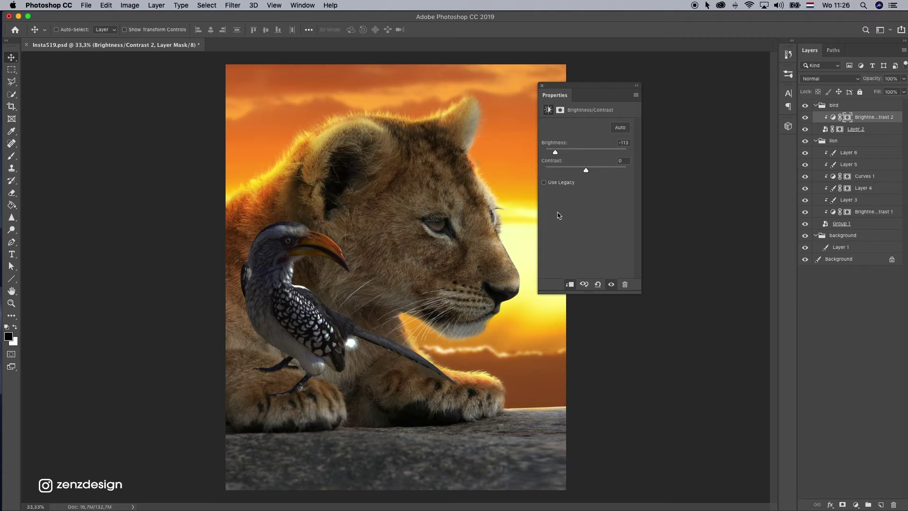
Mask the darkening off the hornbill's crown and upper beak with a black soft brush at 92% opacity and 87% flow
left_click(848, 119)
key("b")
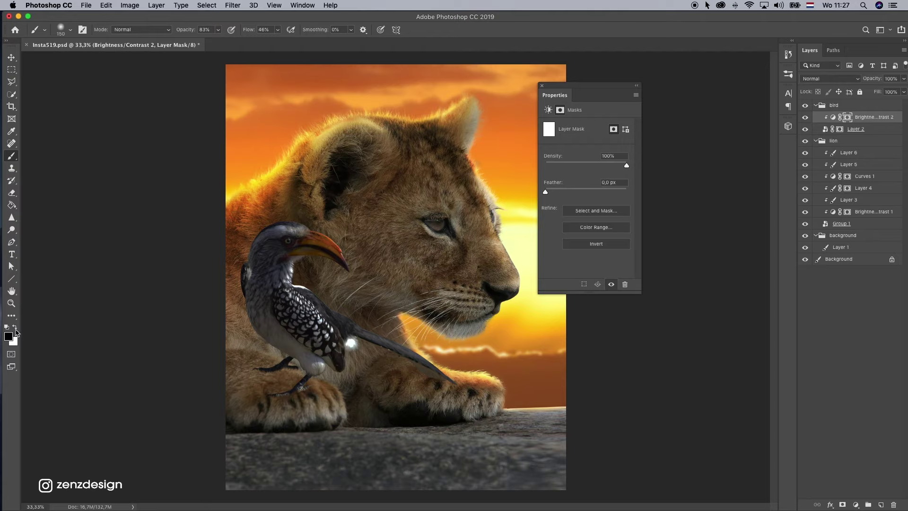
left_click(218, 31)
left_click_drag(275, 31, 293, 45)
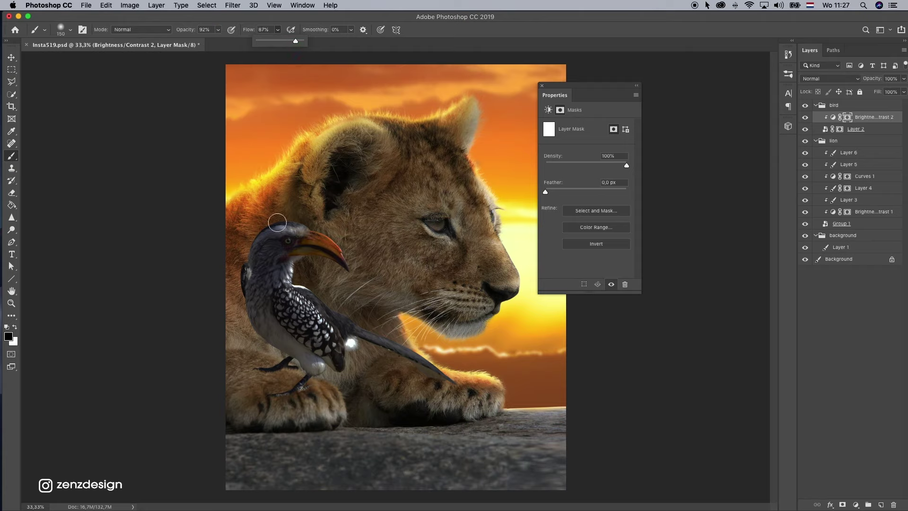
mouse_move(277, 223)
left_mouse_down()
mouse_move(249, 235)
mouse_move(312, 218)
mouse_move(263, 210)
mouse_move(342, 225)
mouse_move(300, 220)
mouse_move(318, 227)
left_mouse_up()
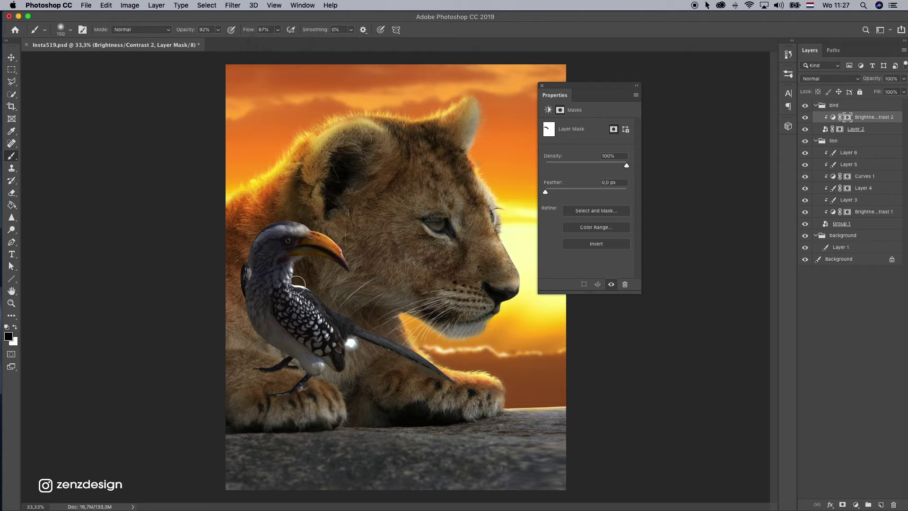
Mask the darkening along the upper edge of the hornbill's back and tail with an 80 px brush
mouse_move(296, 286)
left_mouse_down()
mouse_move(322, 285)
mouse_move(416, 351)
left_mouse_up()
key("super+z")
key("bracketleft")
key("bracketleft")
key("bracketleft")
key("bracketleft")
left_click_drag(293, 282, 453, 380)
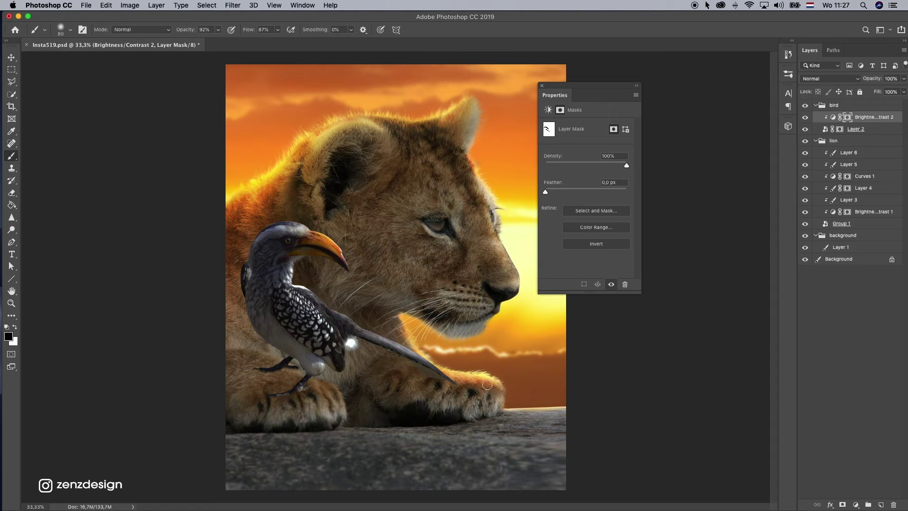
Mask the darkening around the hornbill's lower body and legs with a 50 px brush
key("bracketleft")
key("bracketleft")
key("bracketleft")
mouse_move(333, 388)
left_mouse_down()
mouse_move(287, 405)
mouse_move(302, 390)
left_mouse_up()
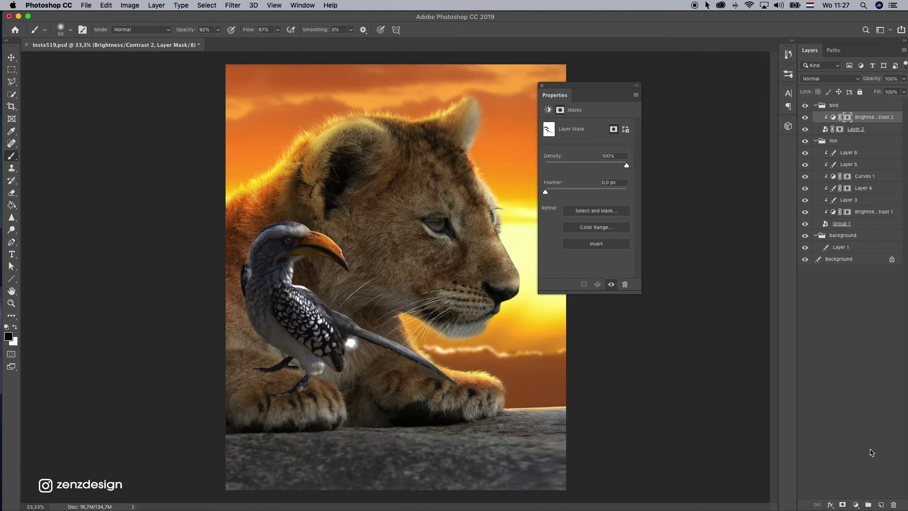
Add a Curves adjustment clipped to the hornbill, lower its white point output to 205, and mask it along the tail's upper edge
left_click(855, 504)
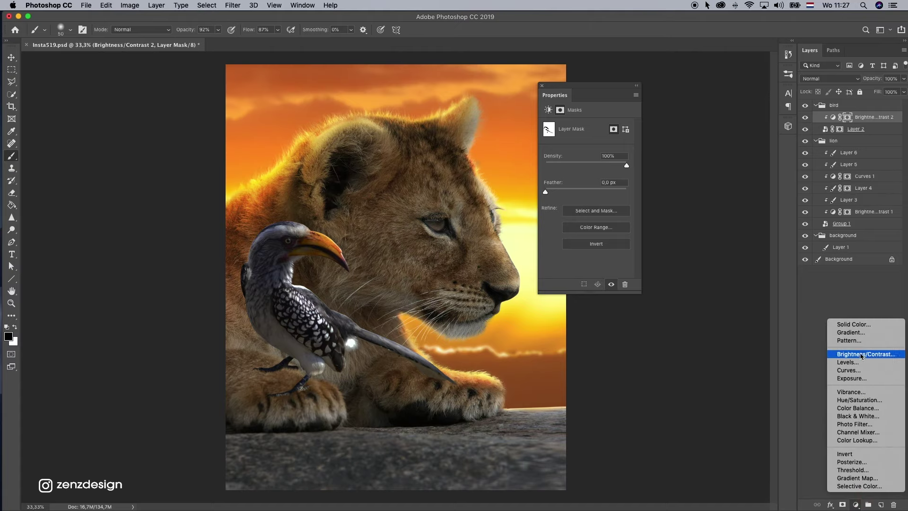
left_click(847, 370)
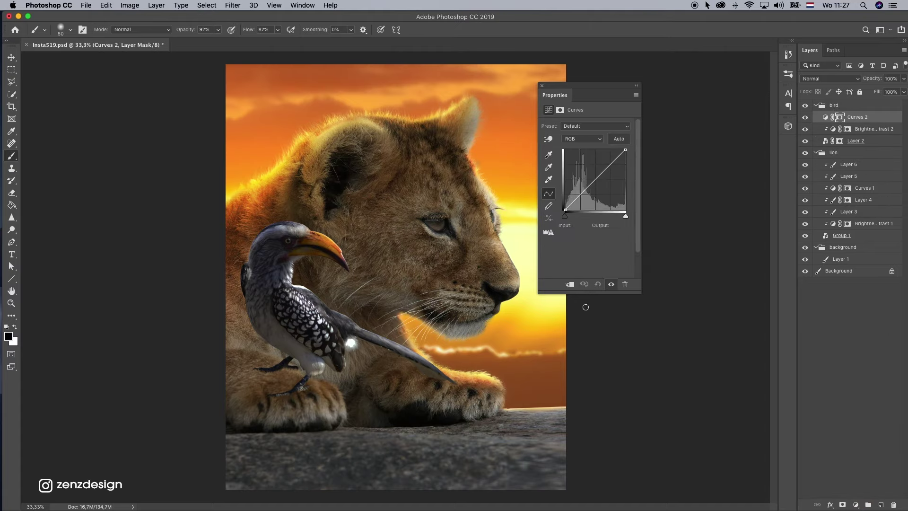
left_click(570, 286)
left_click_drag(627, 152, 627, 162)
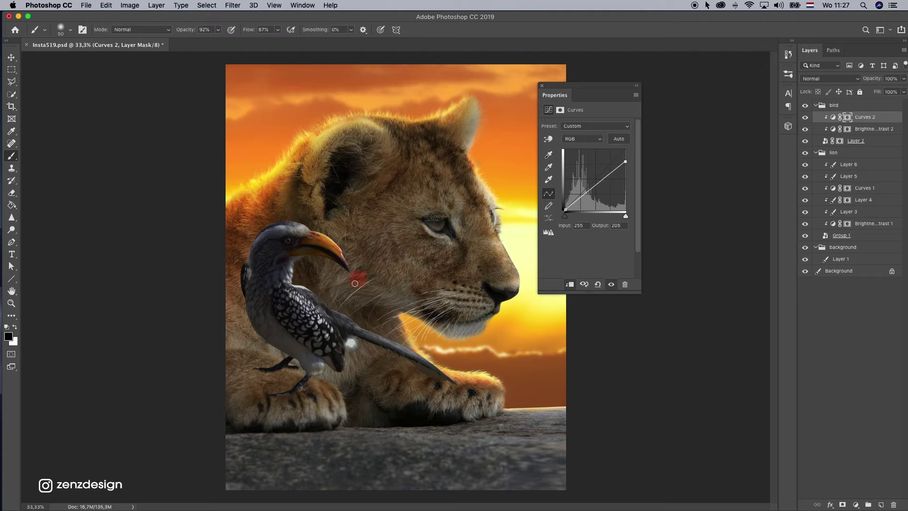
left_click_drag(383, 316, 410, 347)
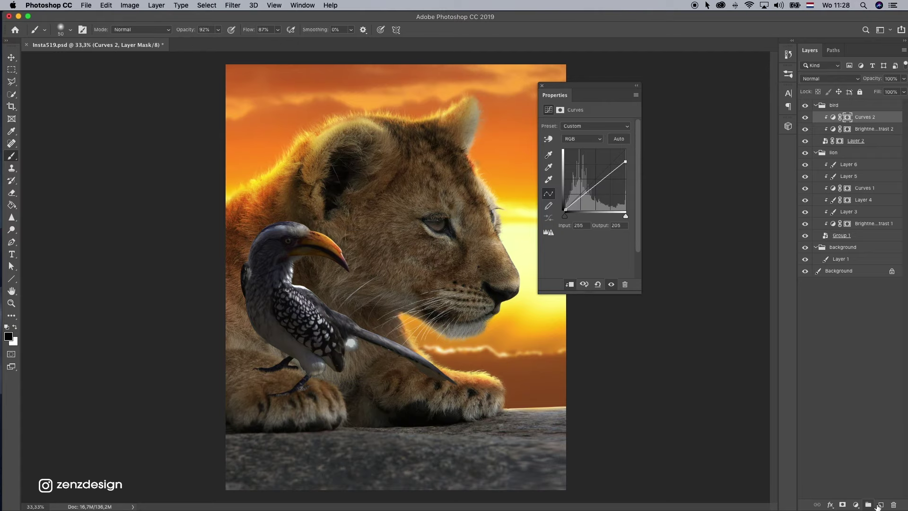
Add a new layer above the hornbill's Curves adjustment and clip it to the hornbill
left_click(880, 505)
right_click(865, 123)
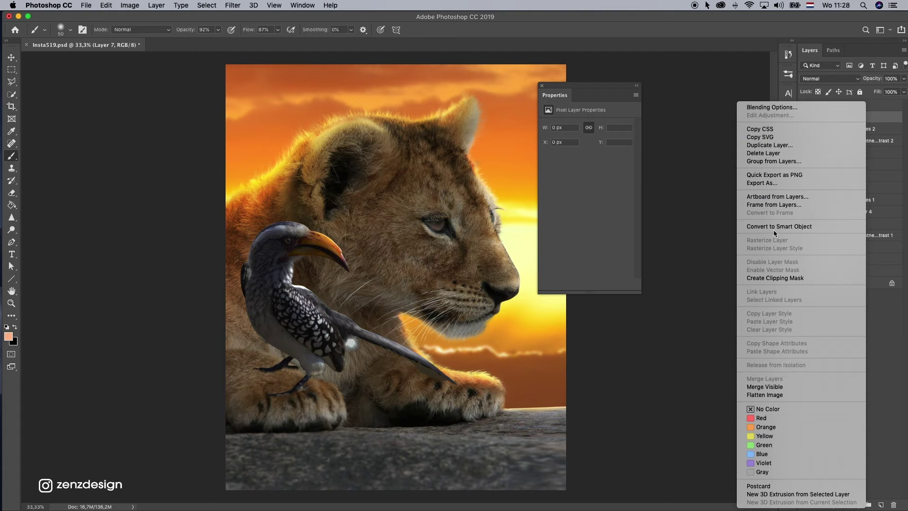
left_click(807, 278)
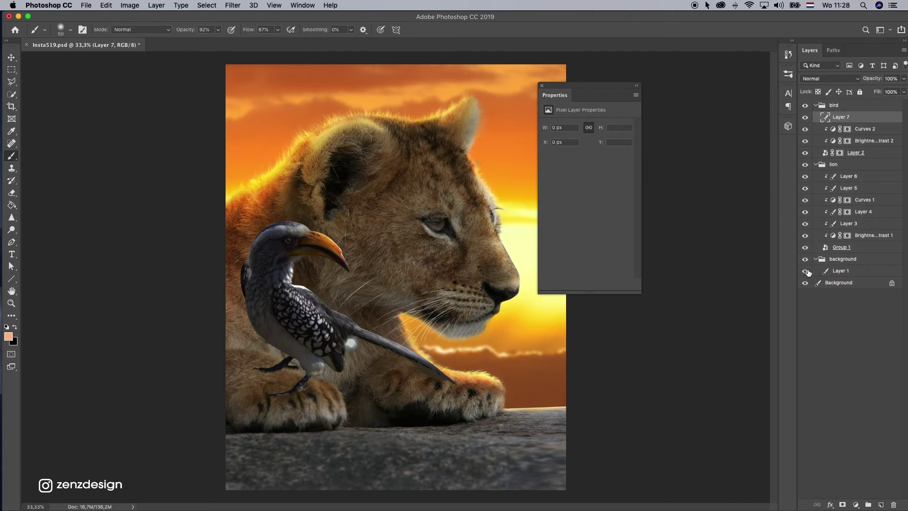
Clip the new layer to the hornbill and set the foreground colour to light orange ffce99
left_click(850, 120, "alt")
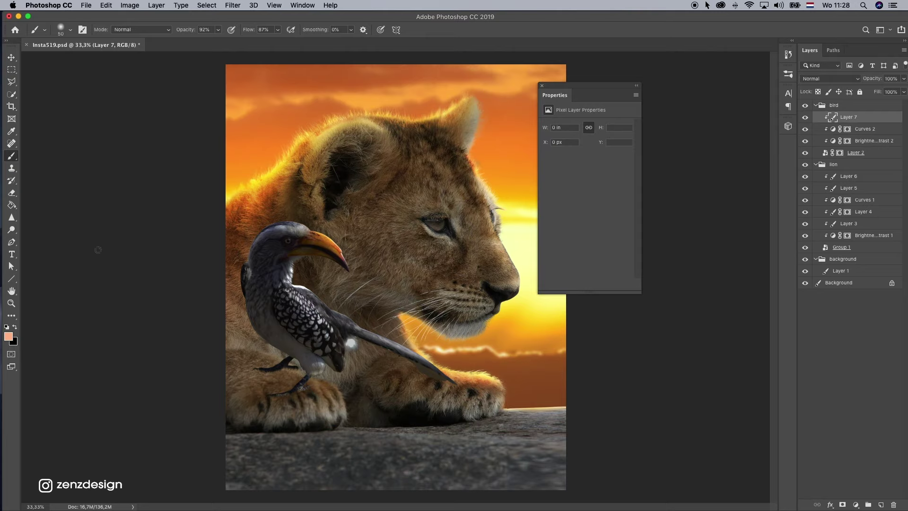
left_click(12, 336)
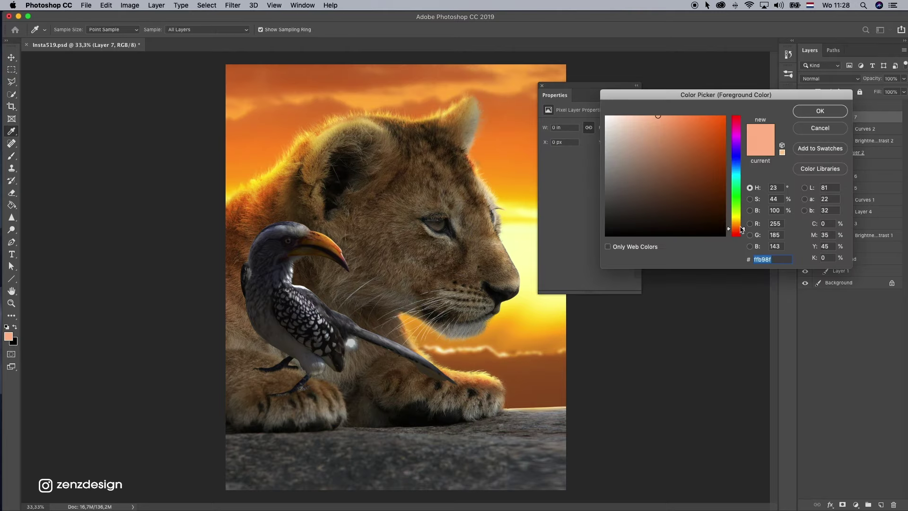
left_click_drag(742, 230, 737, 226)
left_click_drag(664, 129, 656, 109)
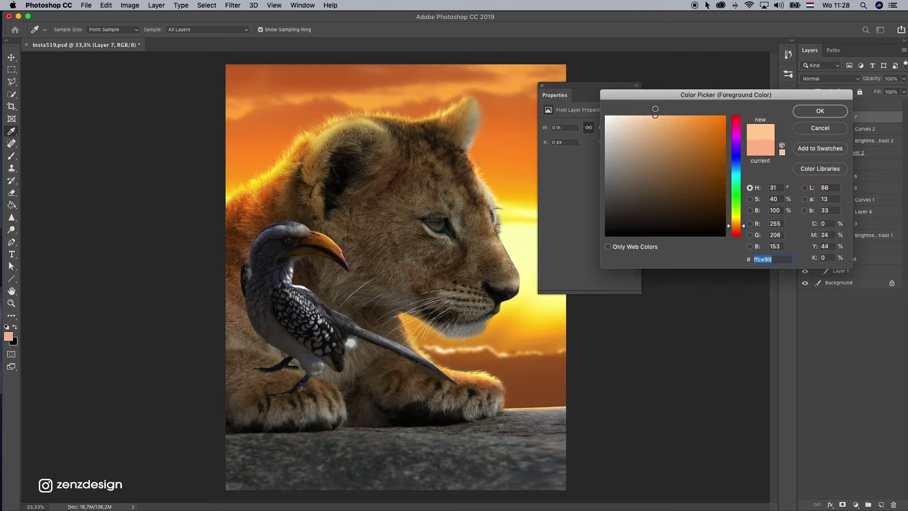
left_click(830, 112)
Paint a thin warm rim highlight along the upper edge of the hornbill's head and beak with a 50 px brush
left_click_drag(253, 238, 321, 204)
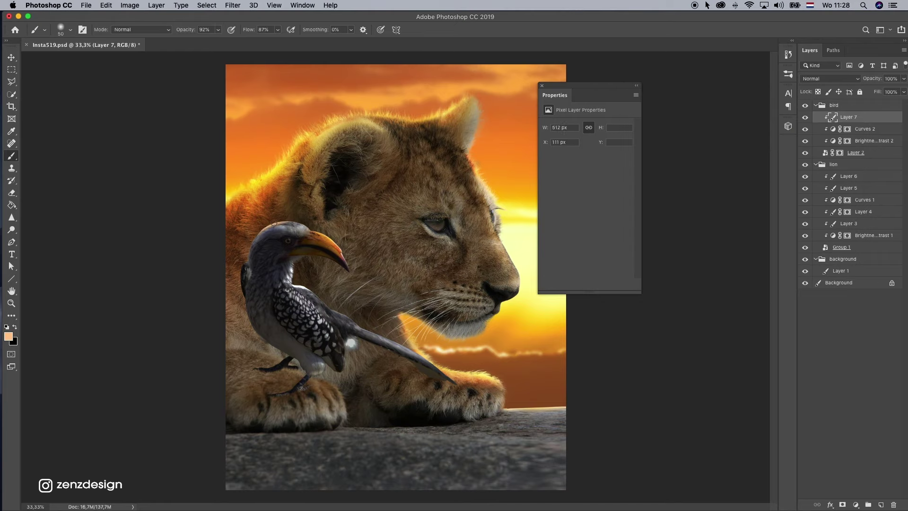
key("super+z")
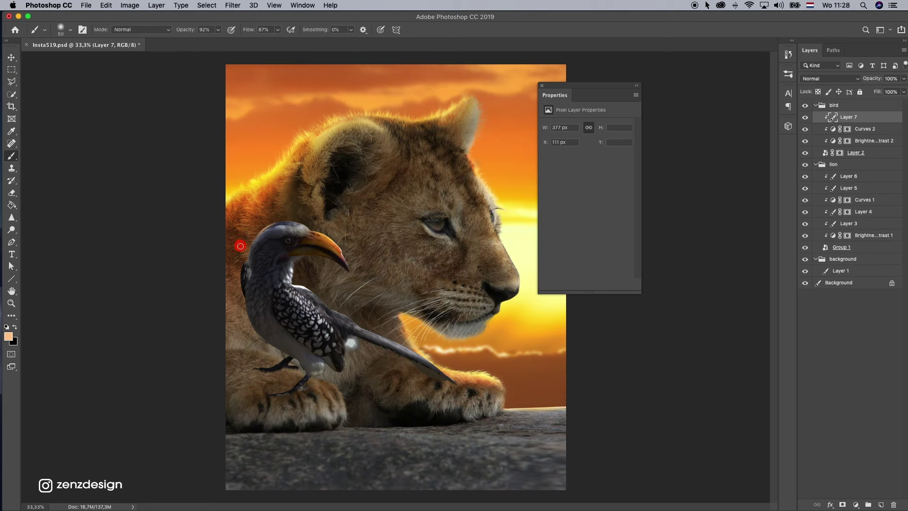
left_click(11, 303)
double_click(357, 239)
key("b")
mouse_move(144, 250)
left_mouse_down()
mouse_move(231, 192)
mouse_move(295, 232)
left_mouse_up()
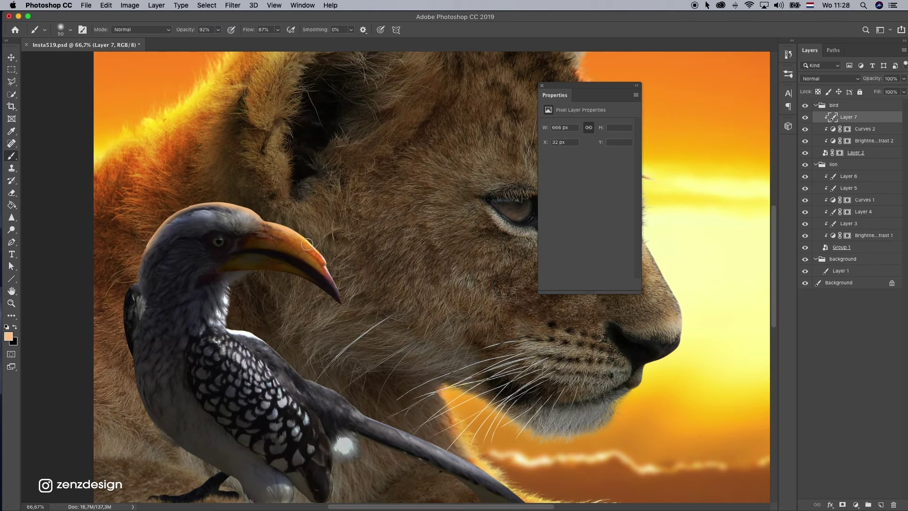
Paint the warm rim highlight along the upper edge of the hornbill's back with a 35 px brush, undoing the misplaced strokes
mouse_move(228, 327)
left_mouse_down()
mouse_move(253, 317)
mouse_move(282, 334)
mouse_move(241, 342)
mouse_move(236, 329)
mouse_move(267, 340)
mouse_move(311, 382)
left_mouse_up()
key("bracketleft")
key("bracketleft")
key("bracketleft")
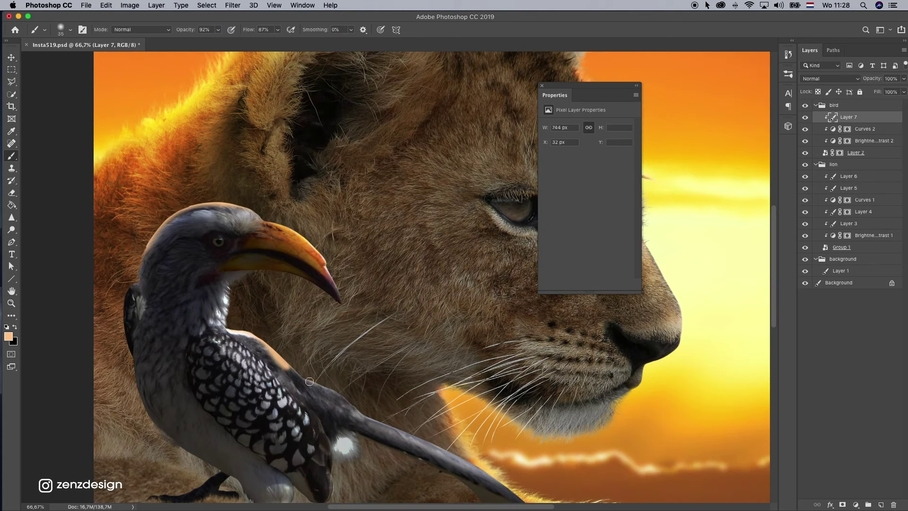
key("super+z")
mouse_move(266, 336)
left_mouse_down()
mouse_move(309, 379)
mouse_move(286, 358)
mouse_move(352, 405)
left_mouse_up()
key("super+z")
key("super+z")
key("super+z")
mouse_move(315, 377)
left_mouse_down()
mouse_move(391, 292)
mouse_move(334, 309)
mouse_move(381, 324)
left_mouse_up()
scroll(382, 331, "up", 2)
scroll(381, 331, "left", 2)
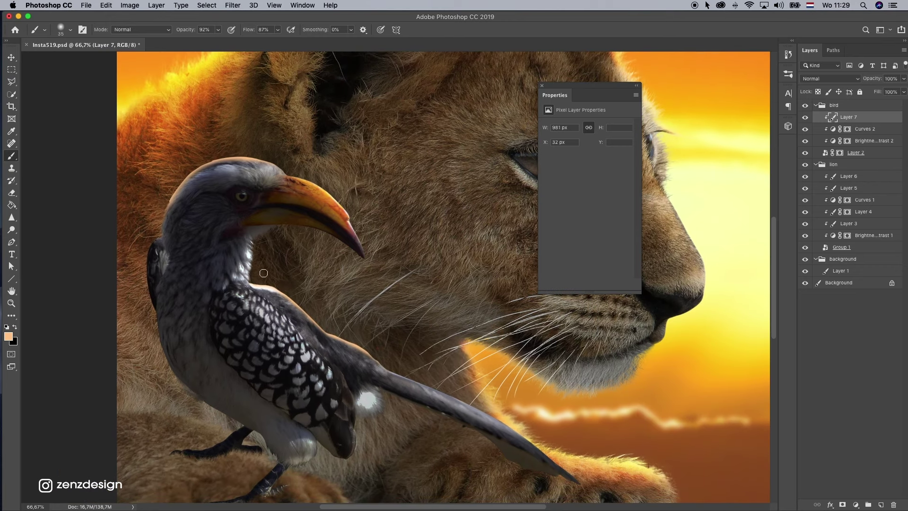
Strengthen the warm rim highlight around the back and top of the hornbill's head and beak
mouse_move(160, 202)
left_mouse_down()
mouse_move(213, 163)
mouse_move(345, 189)
left_mouse_up()
left_click_drag(361, 240, 361, 230)
key("super+z")
left_click_drag(166, 227, 195, 191)
Set the hornbill's rim-light layer to the Screen blend mode and close the Properties panel
key("z")
left_click_drag(461, 311, 346, 237)
key("super+plus")
left_click(831, 79)
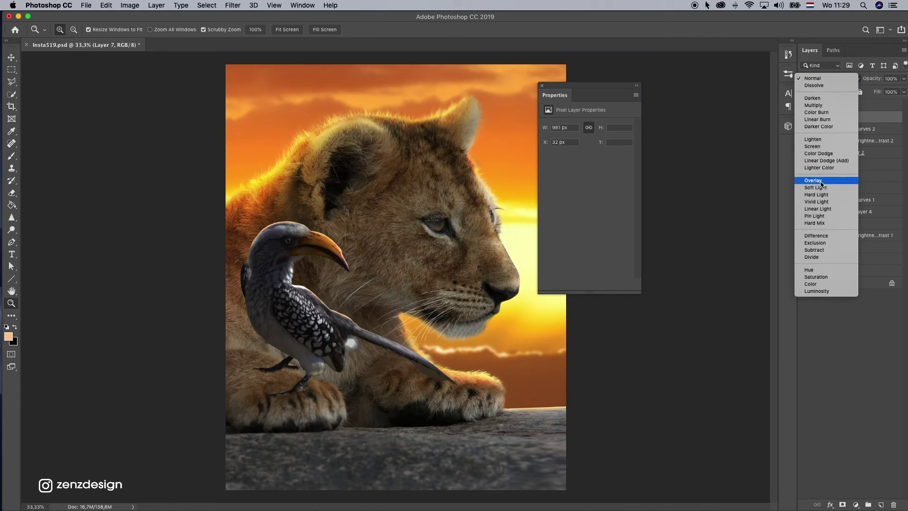
left_click(816, 146)
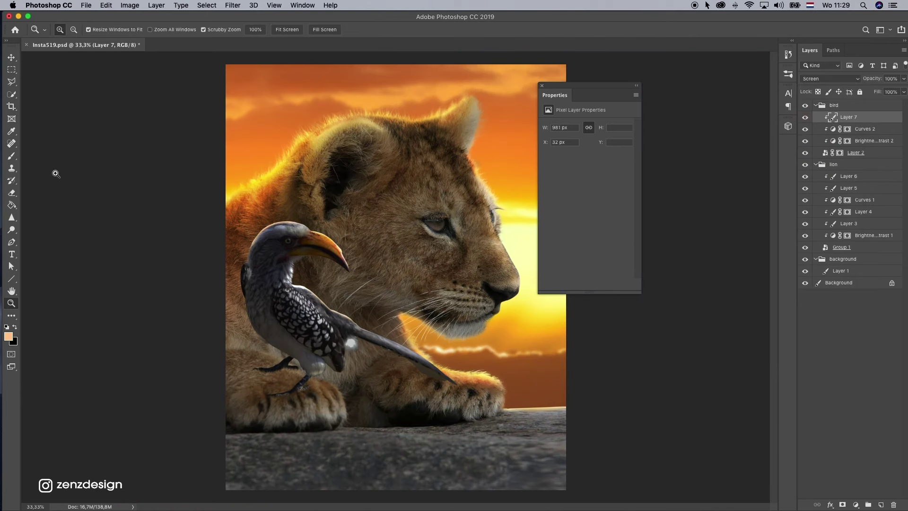
left_click(400, 328)
left_click(458, 118, "alt")
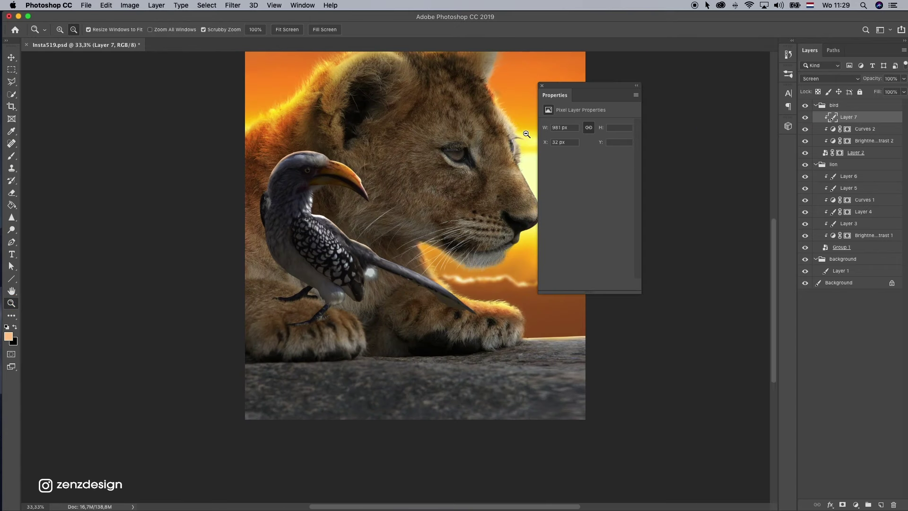
left_click(542, 87)
scroll(521, 118, "up", 3)
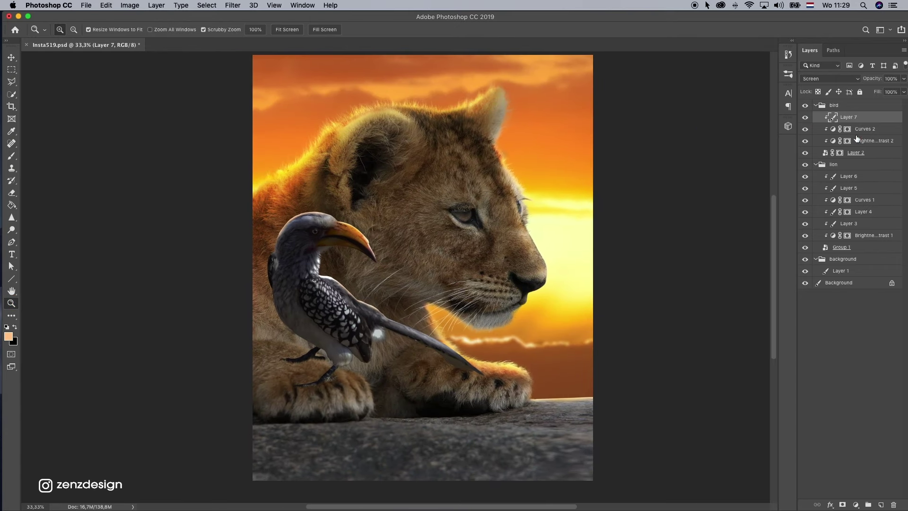
Add a new layer between the bird and lion groups, outside both groups
left_click(854, 165)
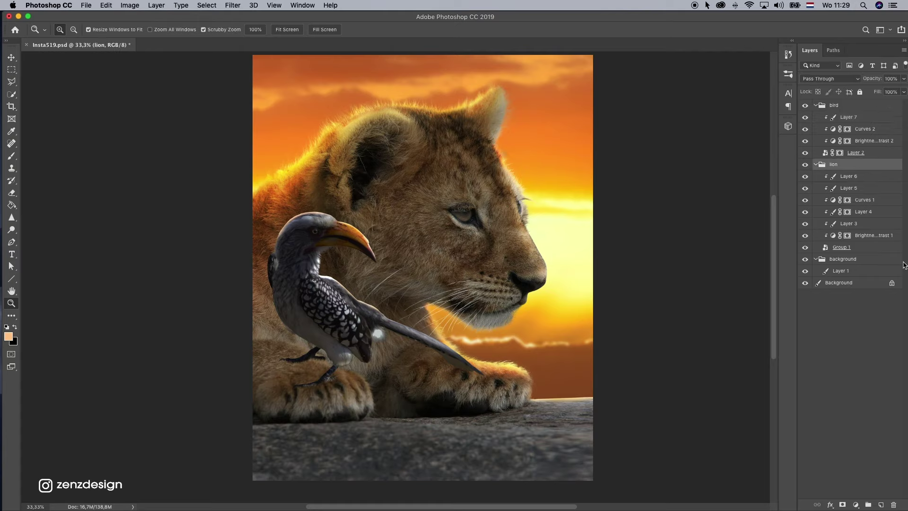
left_click(883, 505)
left_click_drag(835, 181, 859, 159)
Lower the soft round brush's opacity to 25% and reduce its flow
key("b")
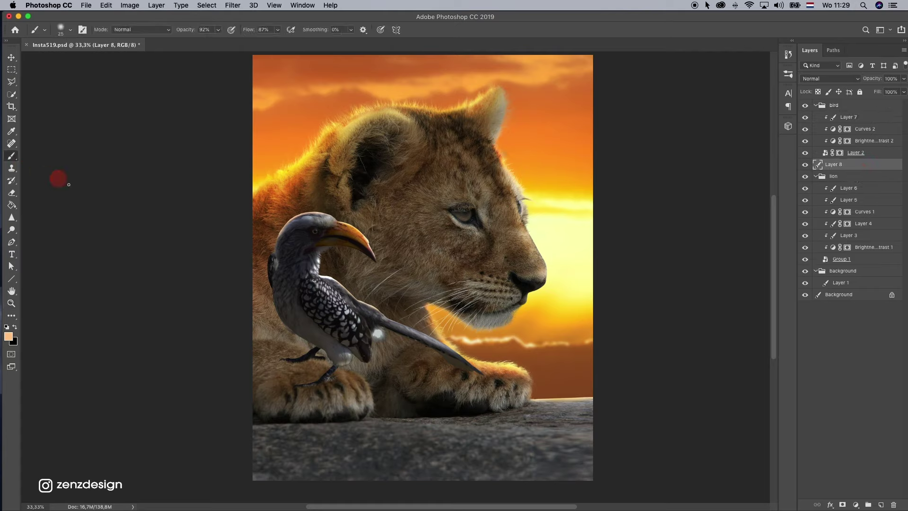
left_click(69, 30)
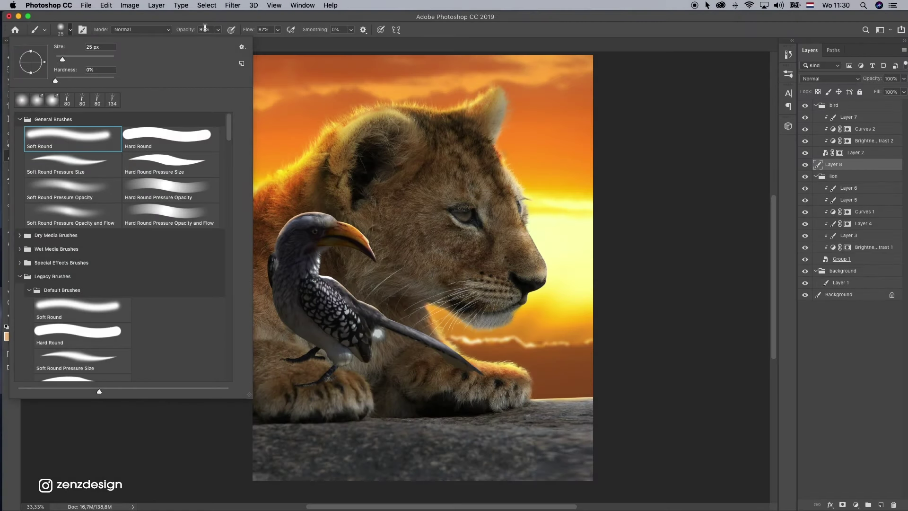
left_click(218, 31)
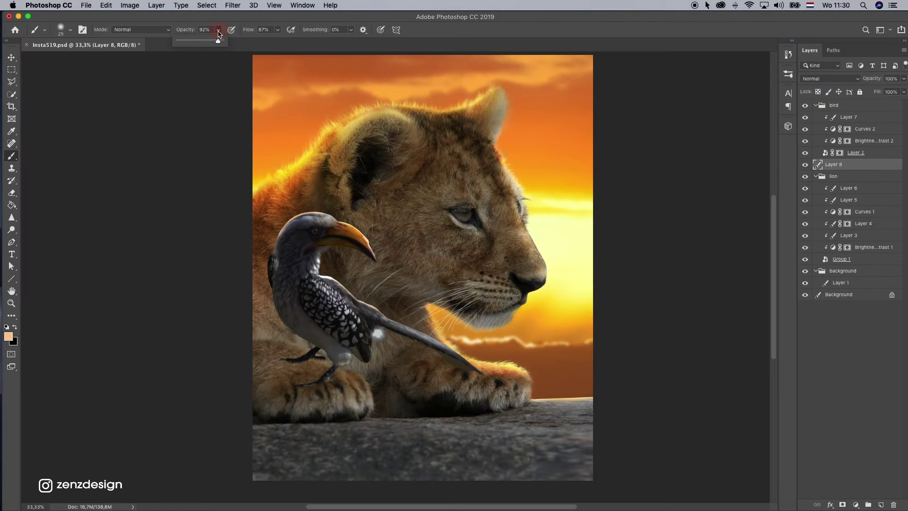
left_click(219, 30)
left_click(219, 30)
left_click_drag(219, 41, 201, 41)
left_click(278, 30)
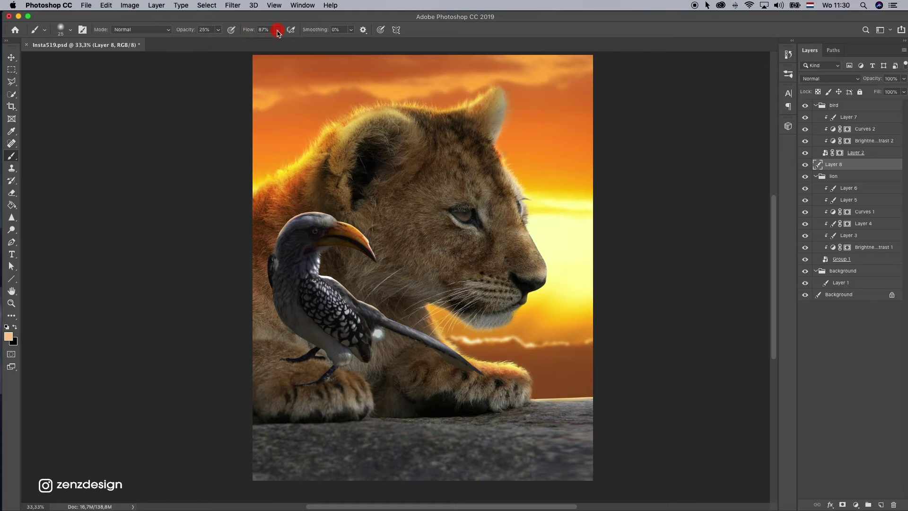
left_click_drag(278, 29, 260, 19)
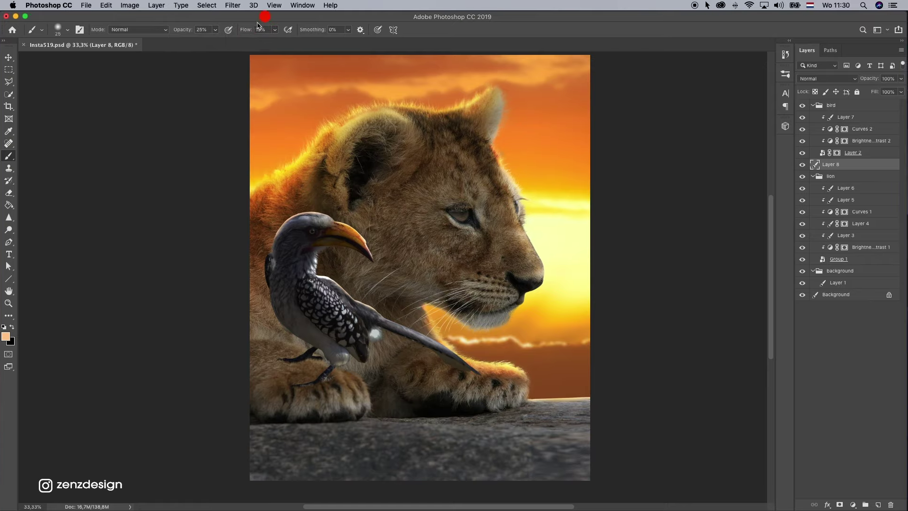
Sample the brown fur by the hornbill's feet and darken it to 2f2214 as the foreground colour
left_click(13, 327)
left_click(6, 336)
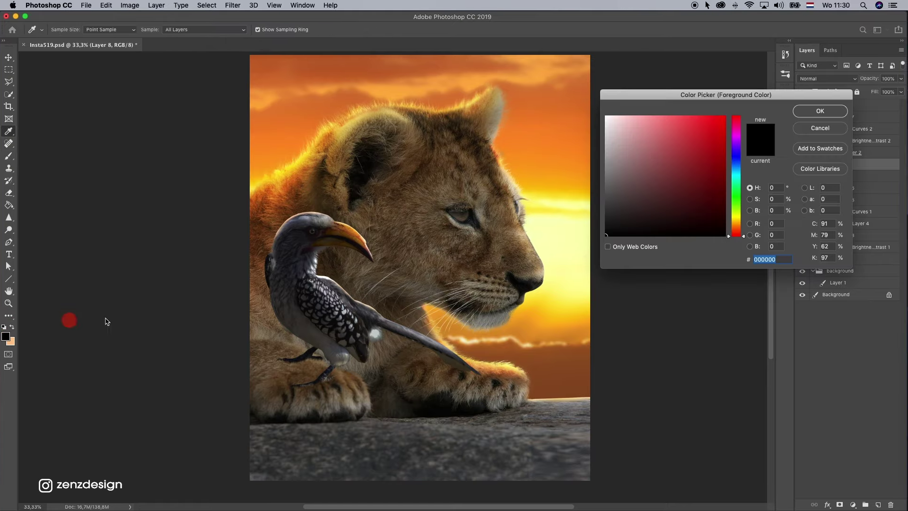
left_click(297, 375)
left_click(305, 377)
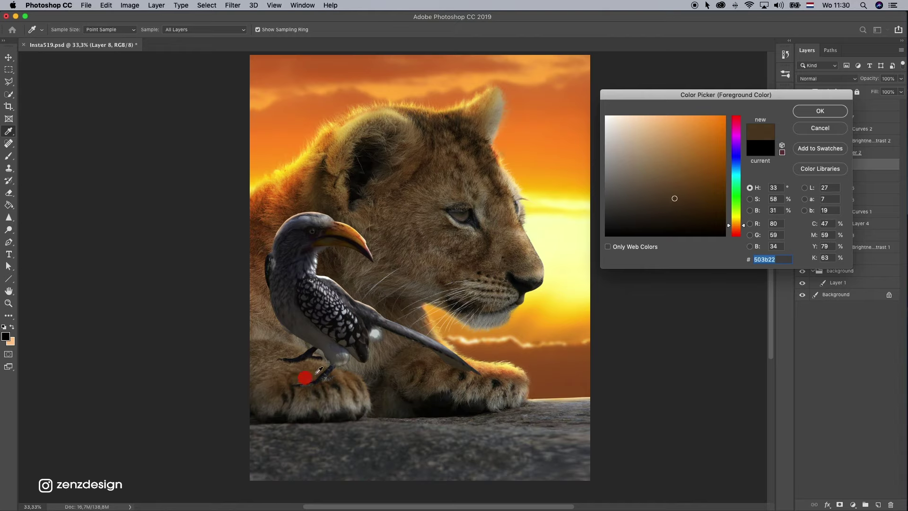
mouse_move(681, 193)
left_mouse_down()
mouse_move(669, 223)
mouse_move(674, 214)
left_mouse_up()
left_click(836, 108)
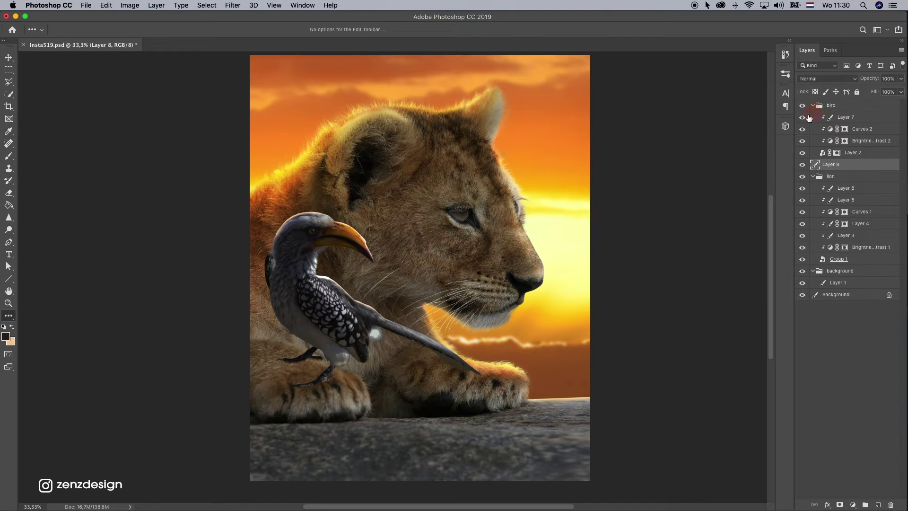
Set the layer between the two groups to Multiply and lower its opacity to 17%
left_click(837, 79)
left_click(838, 80)
left_click(835, 79)
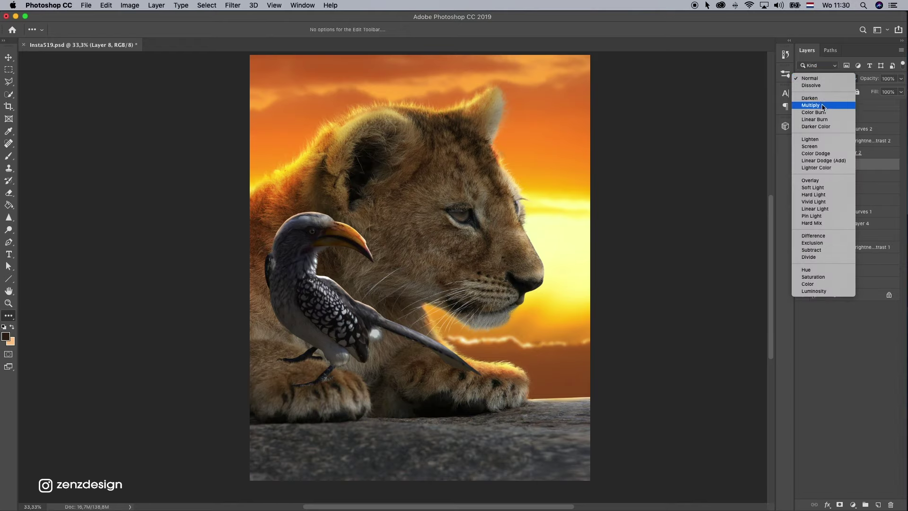
left_click(823, 106)
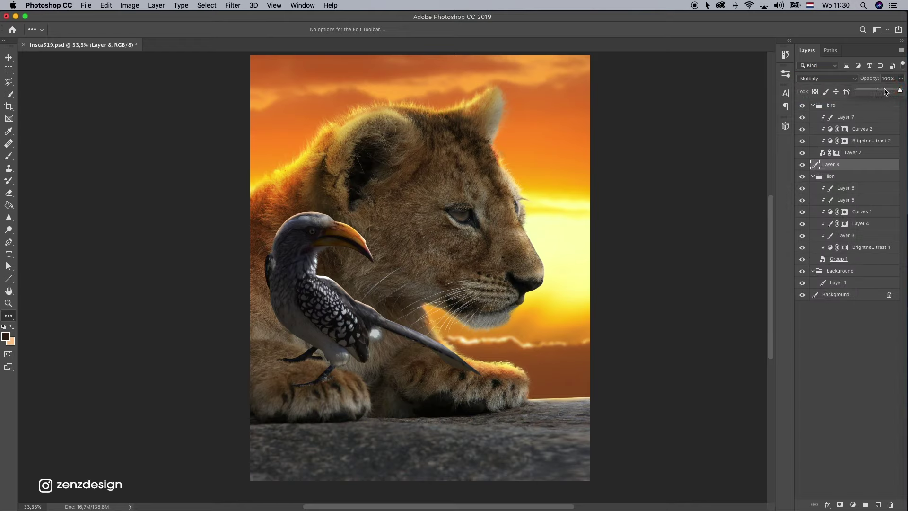
left_click_drag(861, 90, 866, 90)
Paint a soft shadow on the lion's paw beneath the hornbill with a 150 px brush and raise the layer opacity to 71%
key("b")
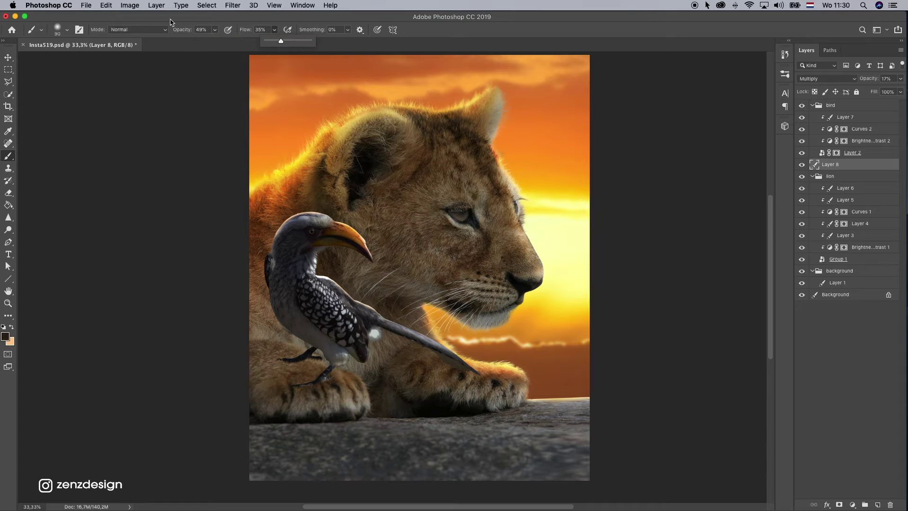
left_click(326, 442)
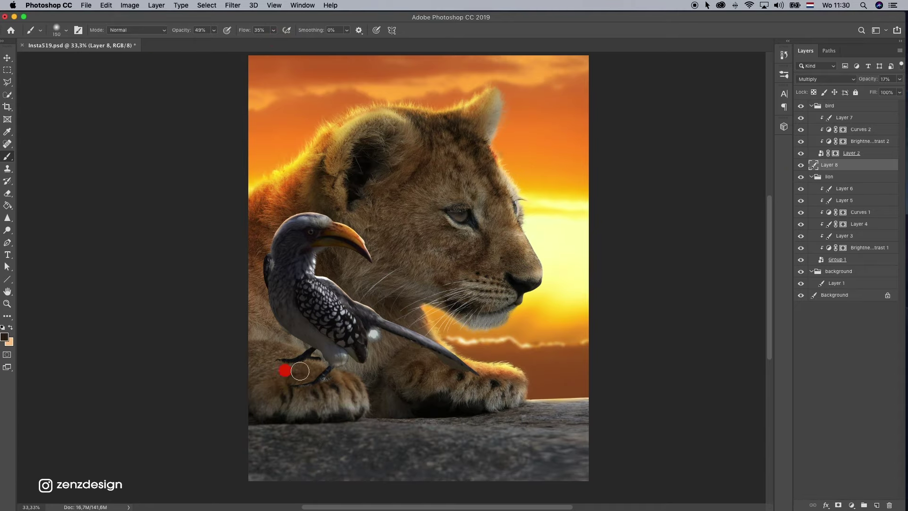
mouse_move(213, 30)
left_mouse_down()
mouse_move(224, 40)
mouse_move(289, 41)
left_mouse_up()
left_click_drag(899, 79, 886, 91)
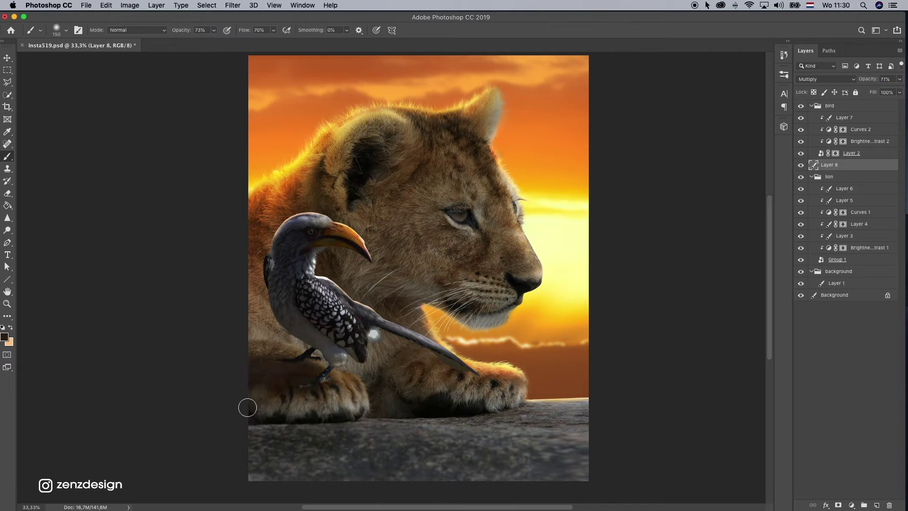
left_click_drag(247, 408, 271, 389)
left_click(801, 165)
left_click(801, 165)
Add a second Multiply layer above the first shadow layer and prepare a near-black brush at 100% opacity and flow
left_click_drag(213, 29, 231, 43)
left_click_drag(273, 30, 293, 42)
left_click(876, 504)
left_click(4, 337)
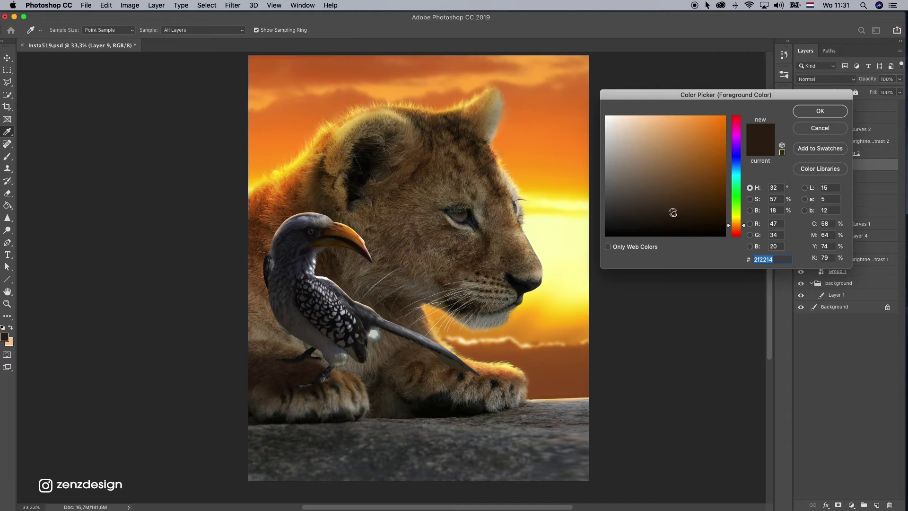
left_click(664, 227)
key("Return")
left_click(825, 79)
left_click(806, 107)
Paint a dark shadow on the lion's leg beneath the hornbill's tail, then reduce the brush to 30 px and undo the stray strokes
left_click_drag(275, 374, 319, 372)
left_click_drag(417, 346, 397, 361)
key("super+z")
key("[")
key("[")
key("[")
key("[")
left_click_drag(312, 372, 284, 373)
key("super+z")
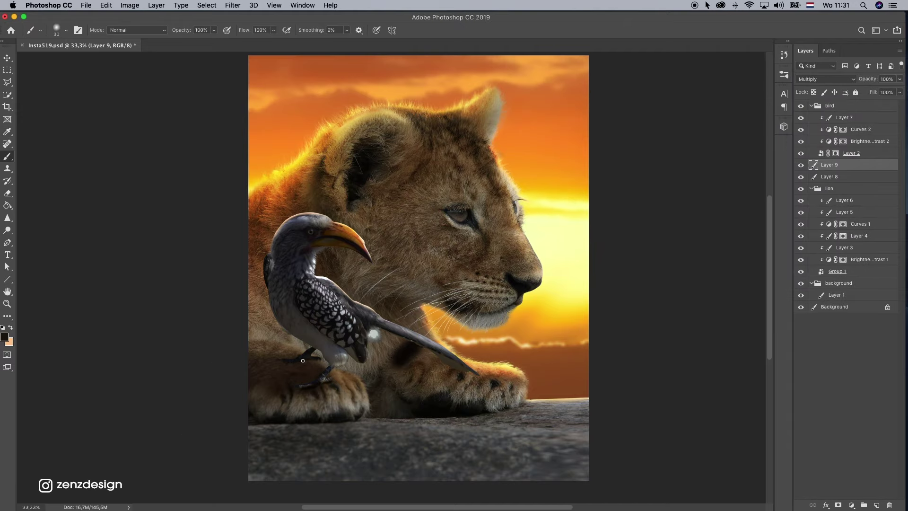
Reduce the brush to 20 px and 16% opacity for fine shadows around the hornbill's feet
key("z")
left_click_drag(313, 366, 350, 366)
key("b")
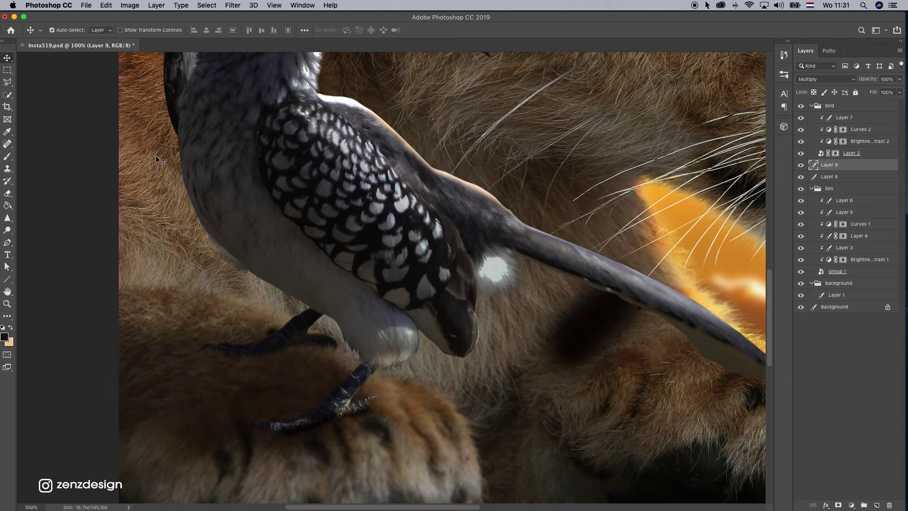
key("7")
key("3")
key("bracketleft")
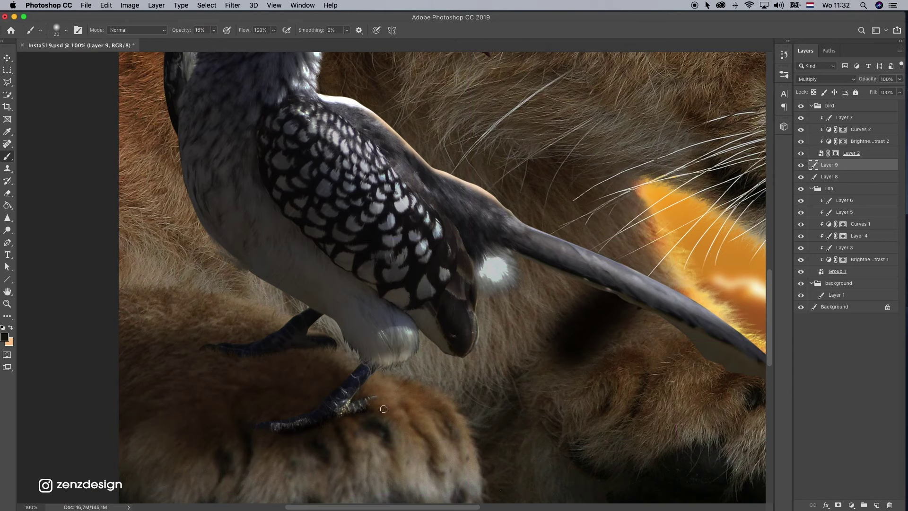
Paint faint shadows beside the hornbill's feet and across the lion's front paws, undoing the last stroke
key("z")
left_click(433, 378, "alt")
left_click_drag(433, 378, 370, 286)
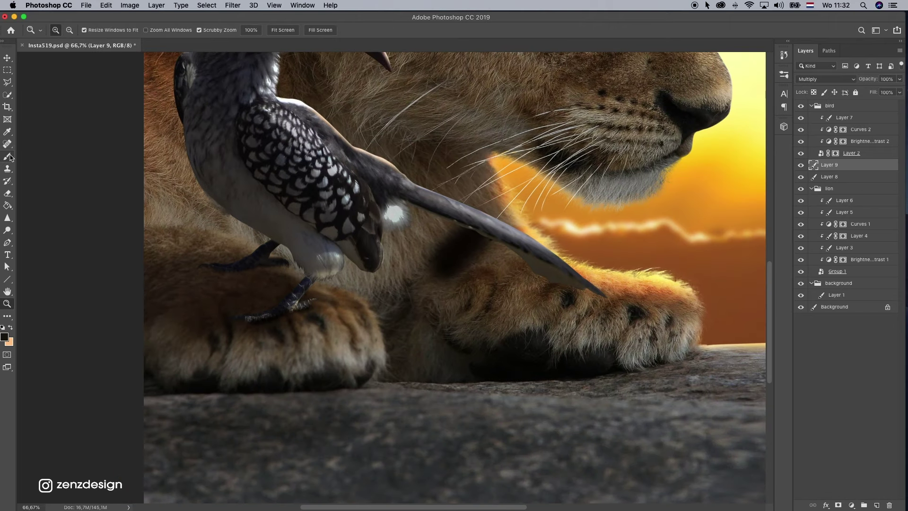
key("b")
left_click_drag(316, 295, 336, 300)
left_click_drag(267, 357, 365, 346)
mouse_move(596, 213)
left_mouse_down()
mouse_move(535, 347)
mouse_move(545, 253)
left_mouse_up()
left_click_drag(260, 294, 206, 288)
key("super+z")
key("super+minus")
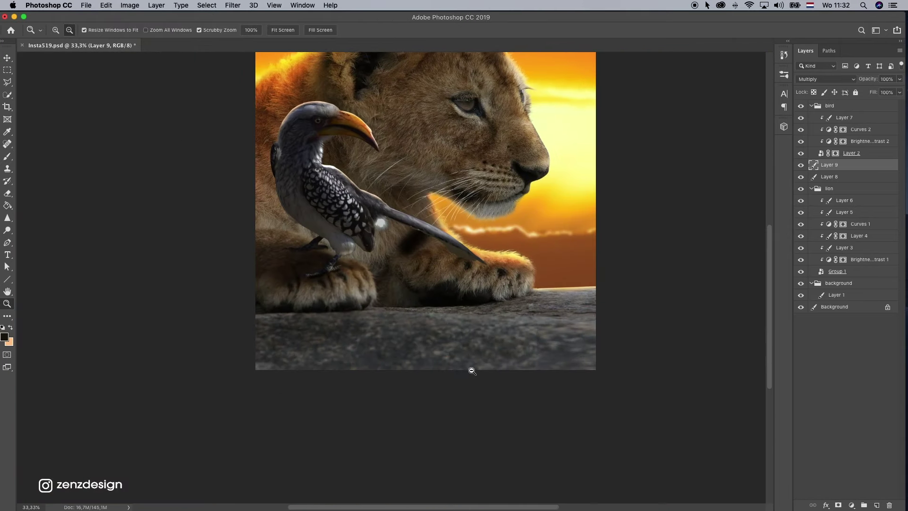
Compare the lion with and without its Curves adjustment and select that adjustment's mask
left_click(8, 58)
left_click(800, 224)
left_click(800, 223)
left_click(842, 224)
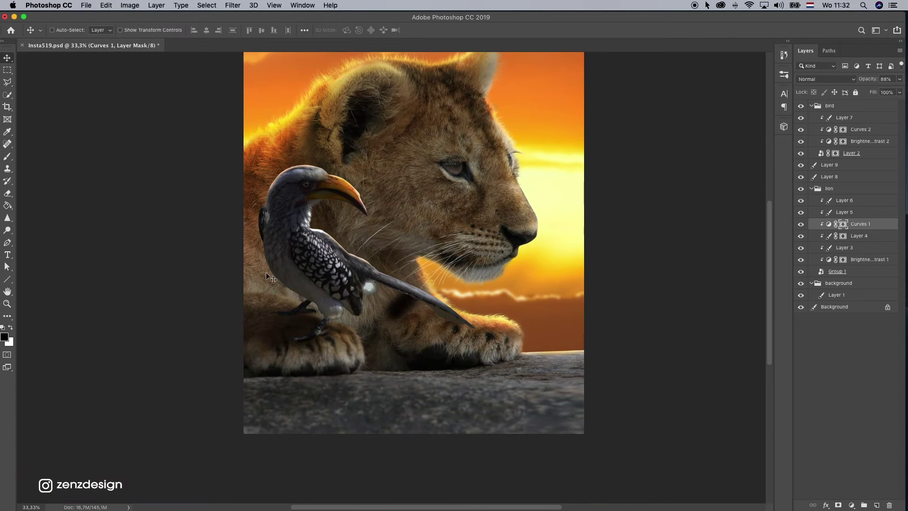
Add a new layer at the top of the bird group and enlarge the brush to 100 px
left_click(7, 156)
left_click(853, 117)
left_click(876, 505)
key("bracketright")
key("bracketright")
key("bracketright")
key("bracketright")
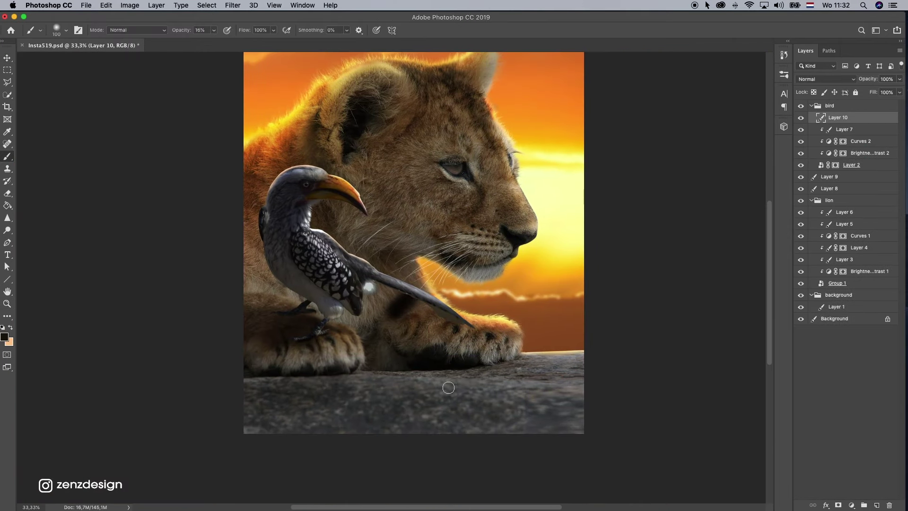
Paint a dark stroke across the rock below the lion's paws and set the brush opacity to 39%
left_click_drag(461, 382, 364, 389)
left_click(214, 29)
left_click_drag(211, 44, 223, 44)
left_click_drag(249, 19, 250, 18)
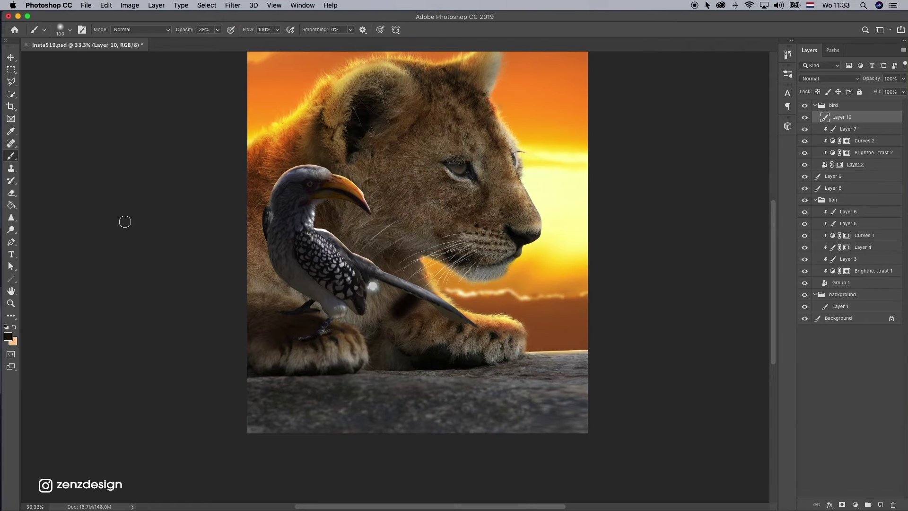
Sample a dark rock tone as the foreground colour and test shadow strokes on the rock below the paws, undoing unwanted ones
left_click(5, 337)
left_click(424, 373)
left_click(422, 375)
key("Return")
mouse_move(376, 382)
left_mouse_down()
mouse_move(482, 382)
mouse_move(345, 371)
left_mouse_up()
key("super+z")
key("super+z")
mouse_move(429, 380)
left_mouse_down()
mouse_move(442, 385)
mouse_move(415, 381)
mouse_move(400, 398)
left_mouse_up()
key("super+z")
Set the blending mode of the rock shadow layer, Layer 10, to Multiply
left_click(829, 78)
left_click(822, 105)
key("super+z")
key("super+z")
left_click(829, 79)
left_click(823, 105)
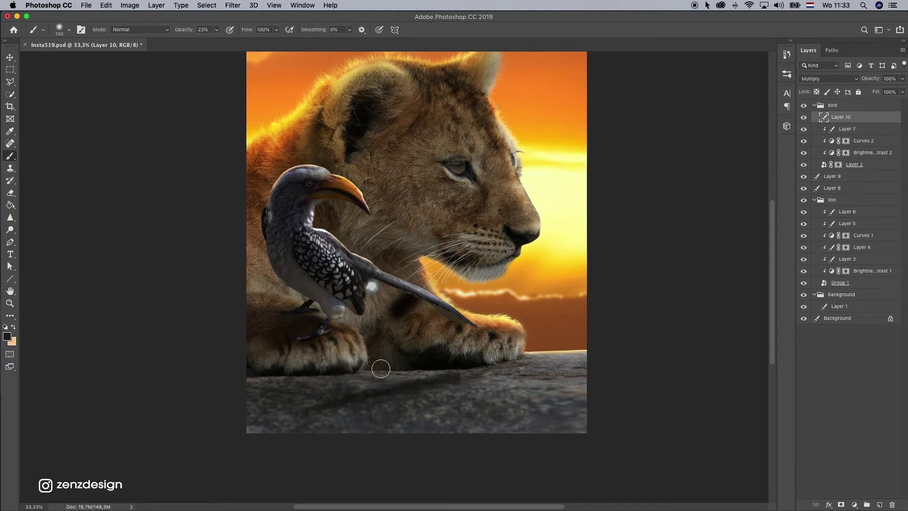
Paint soft shadows over the left part of the rock with a large brush, reducing it to 250 px
key("bracketright")
key("bracketright")
key("bracketright")
key("bracketright")
key("bracketright")
key("bracketright")
key("bracketright")
key("bracketright")
key("bracketright")
key("bracketright")
left_click_drag(293, 402, 344, 413)
key("bracketleft")
key("bracketleft")
key("bracketleft")
key("bracketleft")
key("bracketleft")
left_click_drag(282, 432, 387, 420)
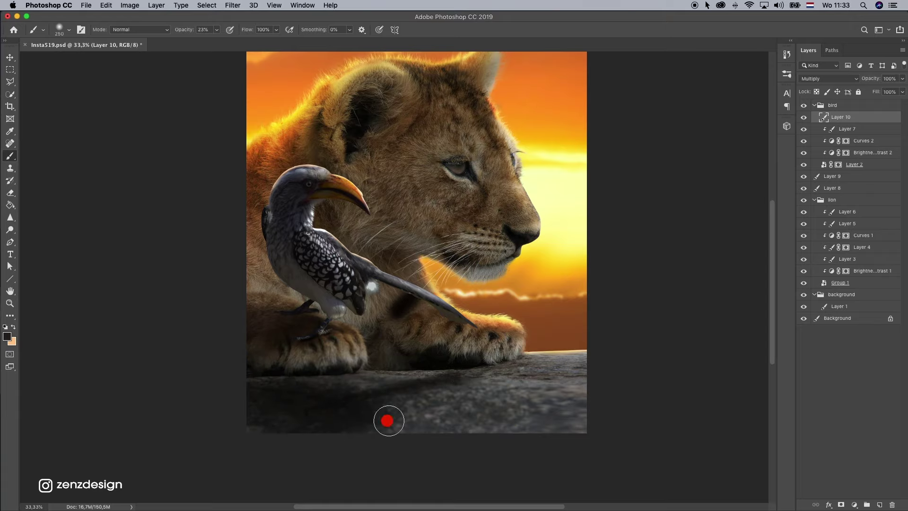
Undo the last rock stroke, try more shadow over the left paw and rock, and undo those strokes with the brush reduced
key("super+z")
left_click_drag(262, 300, 243, 322)
key("super+z")
left_click_drag(376, 416, 432, 430)
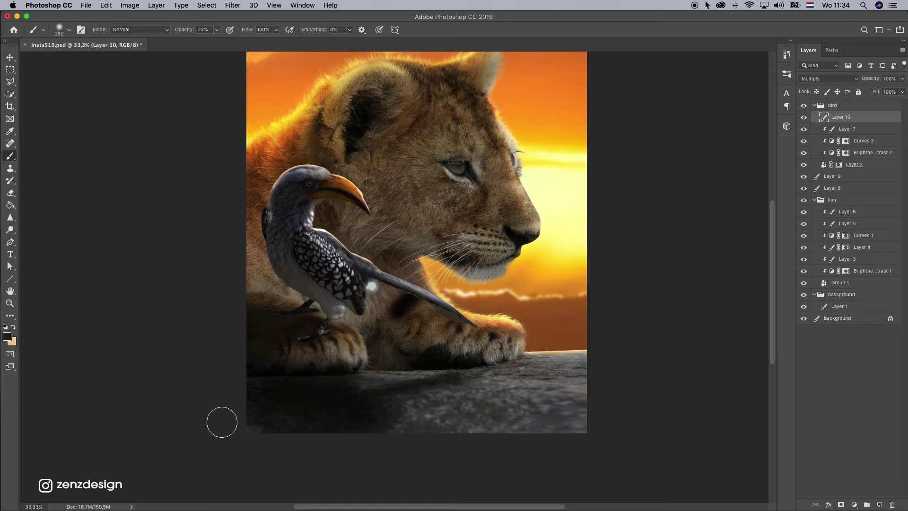
key("super+z")
key("bracketleft")
key("bracketleft")
key("bracketleft")
key("bracketleft")
key("bracketleft")
key("bracketleft")
key("bracketleft")
key("super+z")
Lower Layer 10's opacity to 66% and stretch its painted shadow to 122.20% width
left_click(902, 79)
left_click_drag(901, 91, 886, 91)
left_click_drag(393, 213, 370, 213)
left_click_drag(0, 59, 6, 60)
key("super+t")
left_click_drag(454, 364, 452, 352)
left_click_drag(397, 399, 368, 395)
left_click_drag(424, 393, 464, 389)
left_click_drag(413, 406, 387, 405)
key("Return")
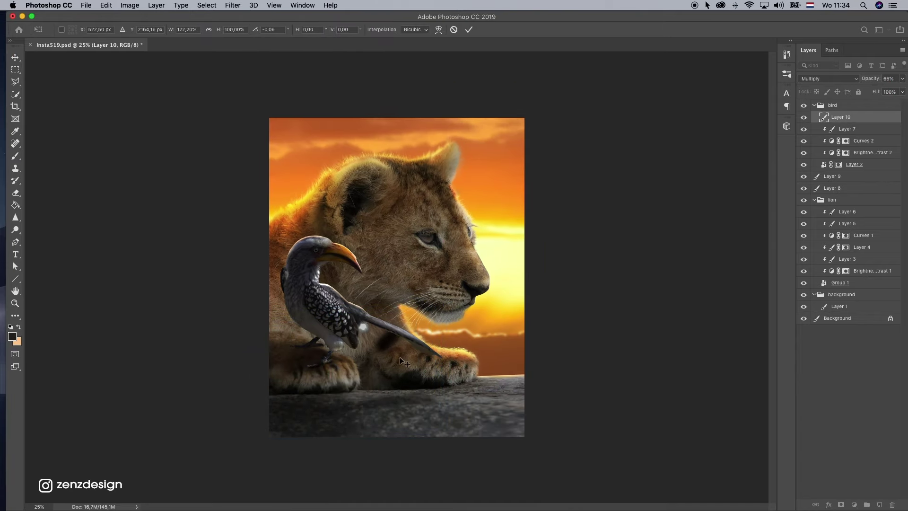
Darken the bottom edge of the rock with broad strokes of a 600 px brush, undoing the unwanted ones
key("b")
key("]")
left_click_drag(492, 439, 579, 443)
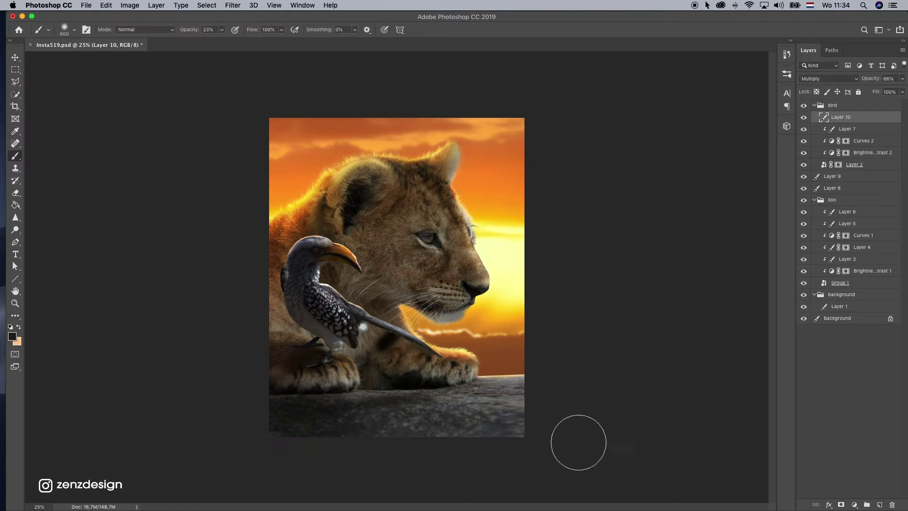
left_click_drag(244, 432, 387, 450)
left_click(580, 461)
left_click_drag(312, 437, 567, 438)
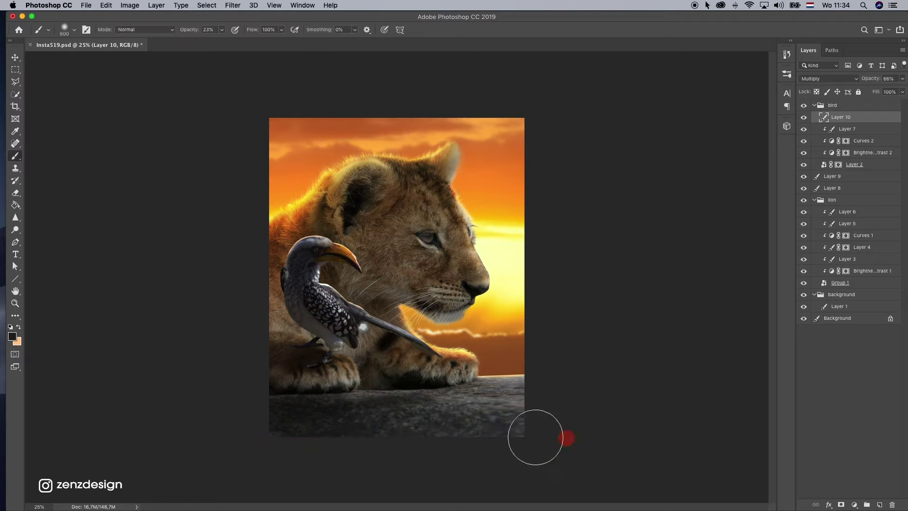
left_click_drag(465, 434, 641, 435)
key("super+z")
key("super+z")
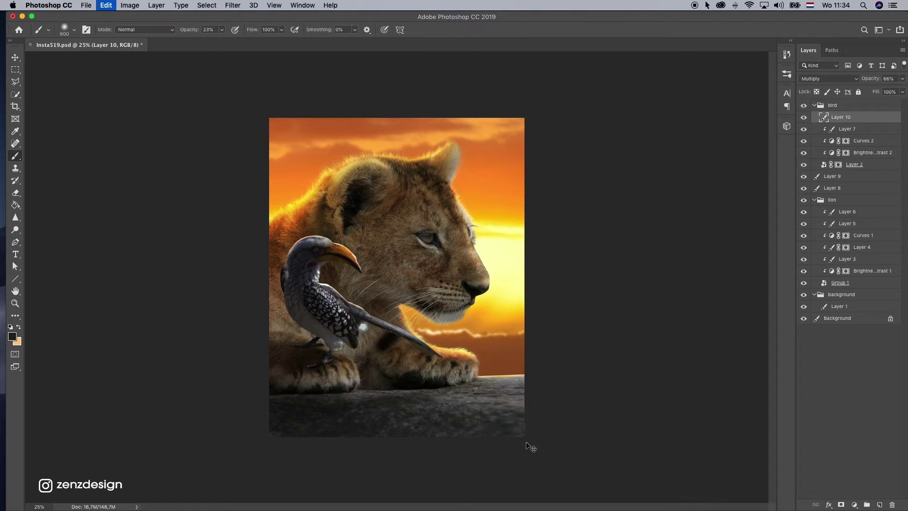
left_click(284, 432)
left_click_drag(426, 397, 405, 397)
Reduce the brush to 90 px, raise its opacity to 55% and paint shadows around the hornbill's feet and the left paw
key("bracketleft")
key("bracketleft")
key("bracketleft")
key("bracketleft")
key("bracketleft")
key("bracketleft")
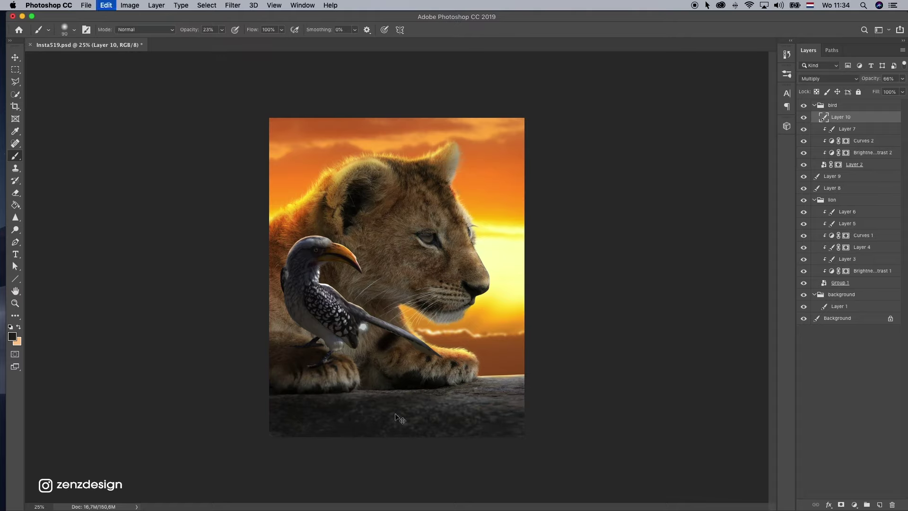
left_click_drag(222, 29, 241, 45)
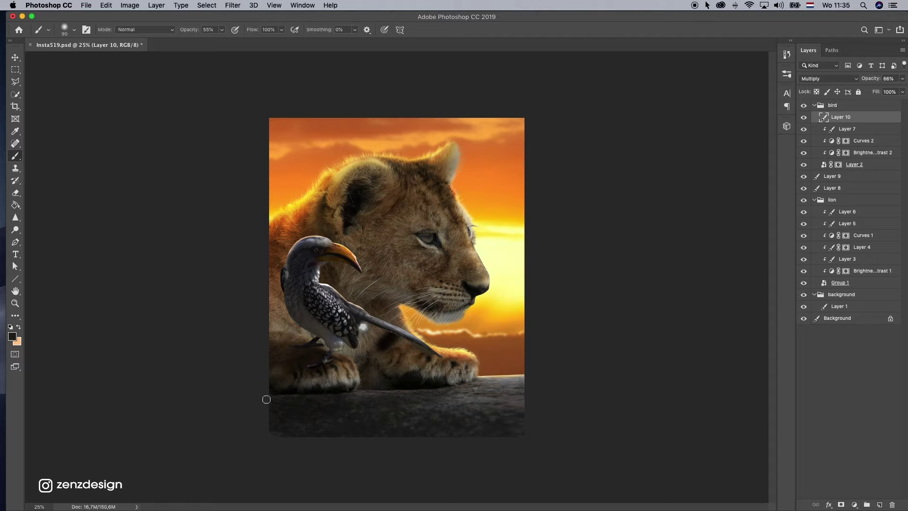
mouse_move(297, 312)
left_mouse_down()
mouse_move(314, 326)
mouse_move(293, 301)
left_mouse_up()
left_click_drag(296, 358, 324, 328)
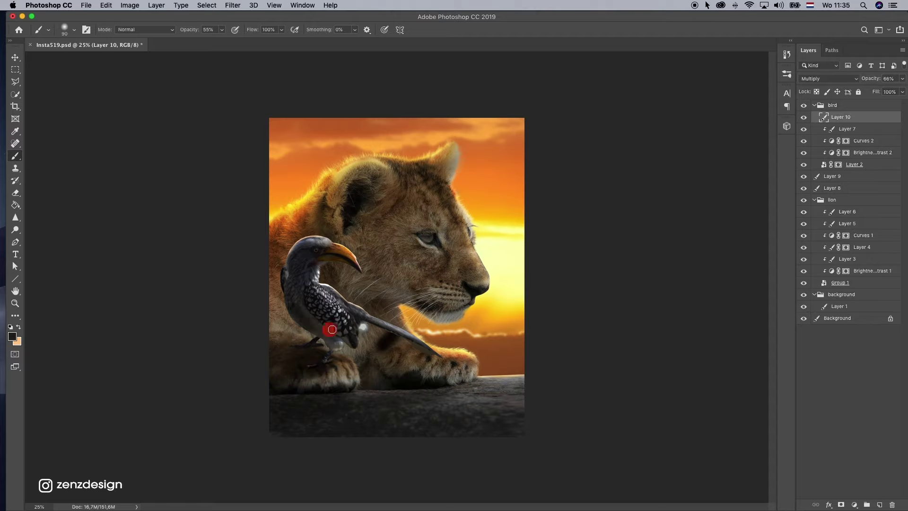
Add a new layer above Layer 10 and set the foreground colour to black
left_click(900, 79)
left_click(879, 504)
left_click(13, 336)
left_click(605, 236)
key("Return")
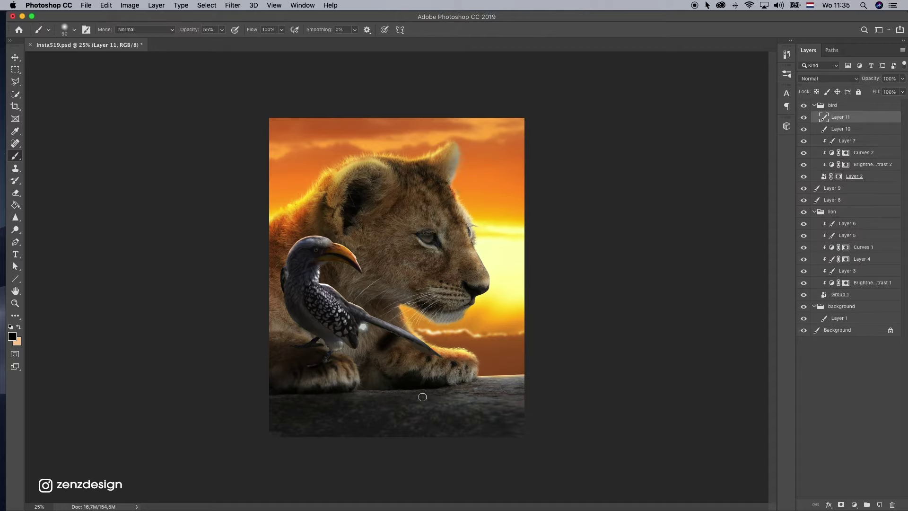
Set the brush opacity to 40% and its flow to 41%
key("2")
key("4")
key("shift+1")
key("shift+8")
key("4")
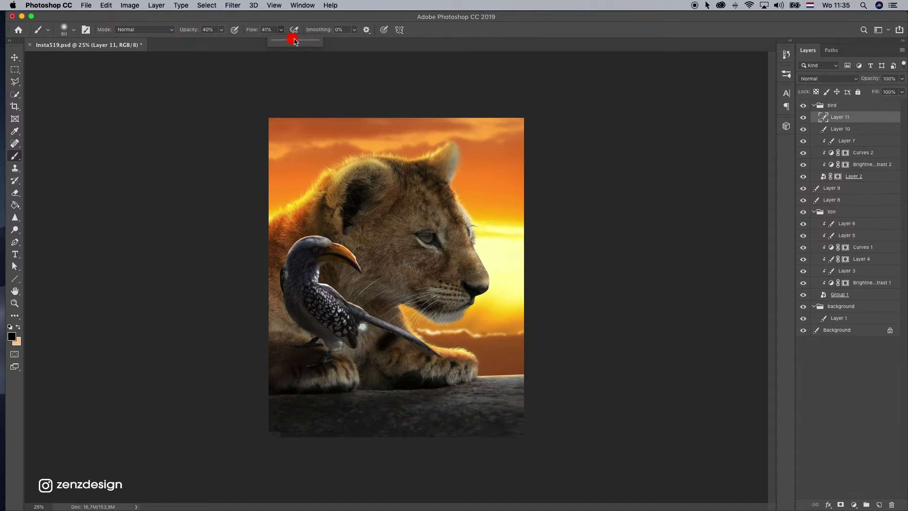
key("shift+4")
key("shift+1")
Enlarge the brush to 300 px, darken the lower-left corner of the image and reduce the layer's opacity
key("bracketright")
key("bracketright")
key("bracketright")
key("bracketright")
key("bracketright")
key("bracketright")
key("bracketright")
key("bracketright")
key("bracketright")
key("bracketright")
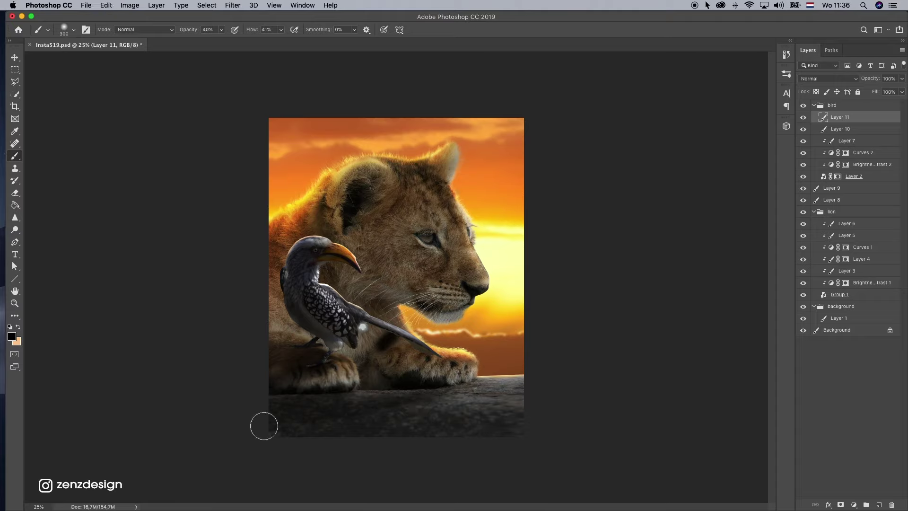
key("super+z")
mouse_move(263, 425)
left_mouse_down()
mouse_move(369, 411)
mouse_move(311, 398)
left_mouse_up()
left_click(901, 78)
left_click(882, 91)
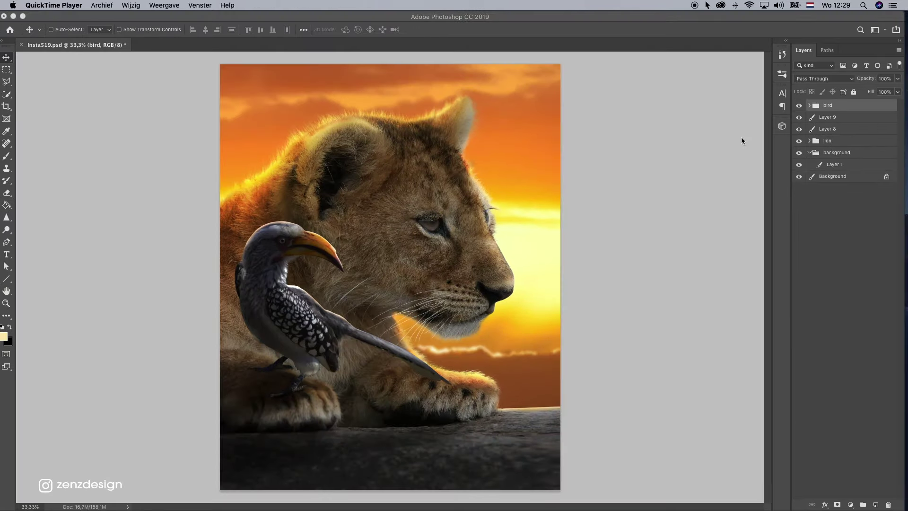
Select all layers from the bird group down to Layer 1 and move the whole composition down the canvas
left_click(847, 166, "shift")
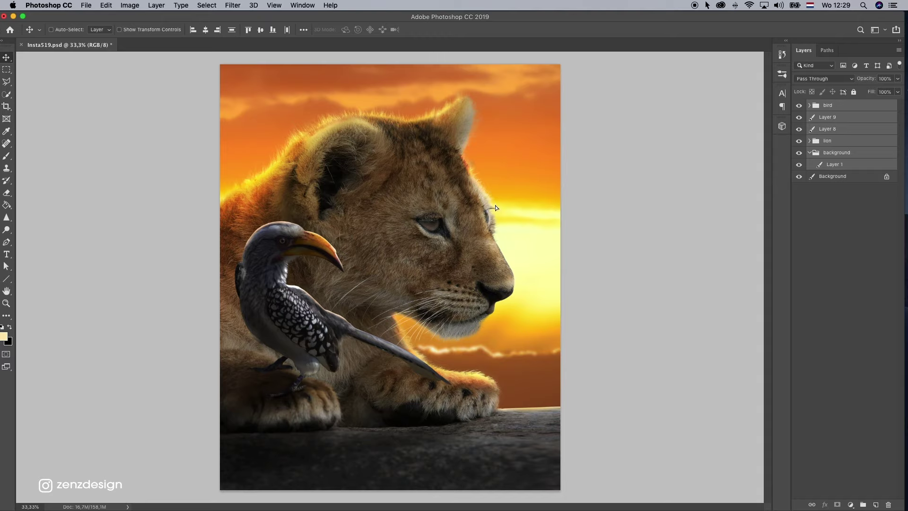
mouse_move(494, 196)
left_mouse_down()
mouse_move(495, 221)
mouse_move(492, 212)
left_mouse_up()
Scale the sunset background on Layer 1 to 110.43% so it covers the empty strip above the lion
left_click(836, 156)
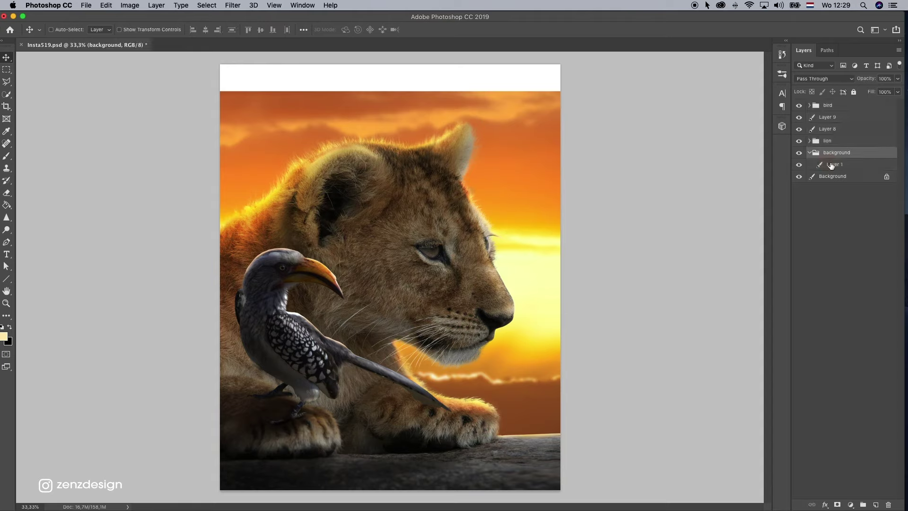
left_click(836, 165)
key("super+t")
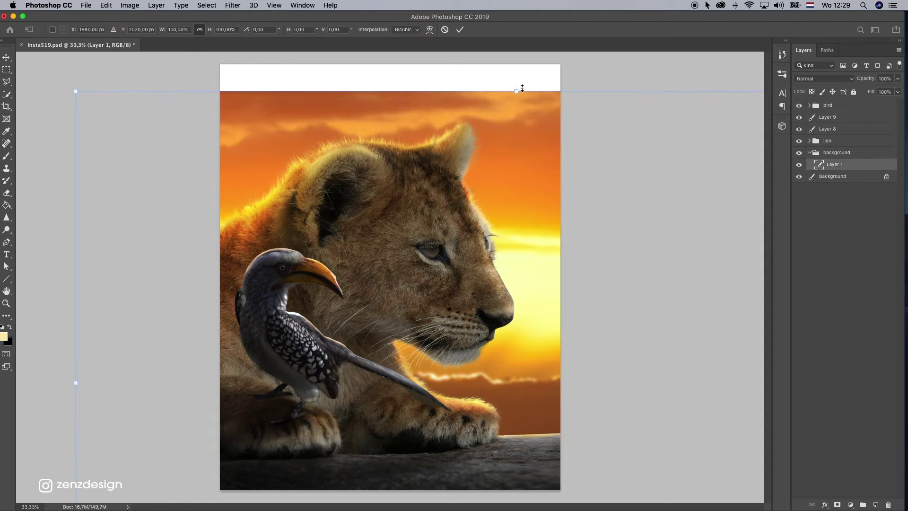
left_click_drag(522, 88, 523, 107)
key("Return")
left_click(75, 286)
left_click(409, 232, "alt")
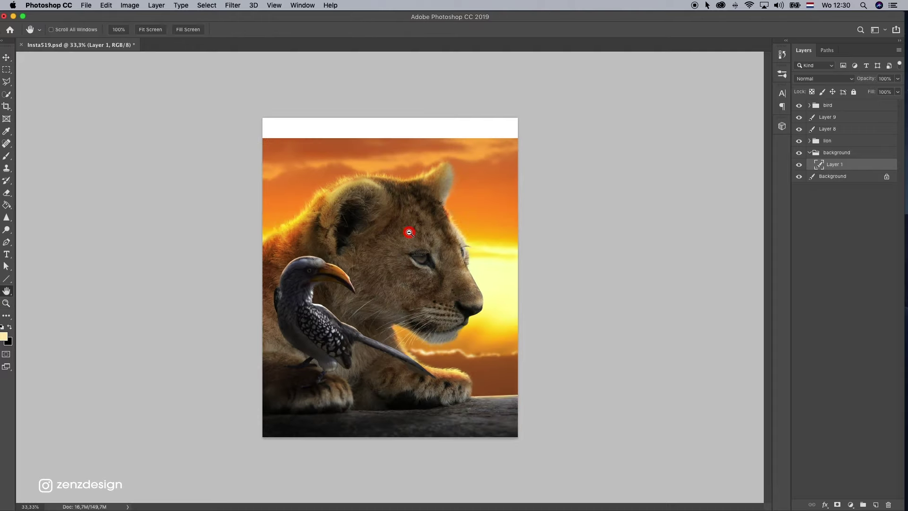
left_click(409, 233, "alt")
key("super+t")
left_click_drag(235, 184, 210, 168)
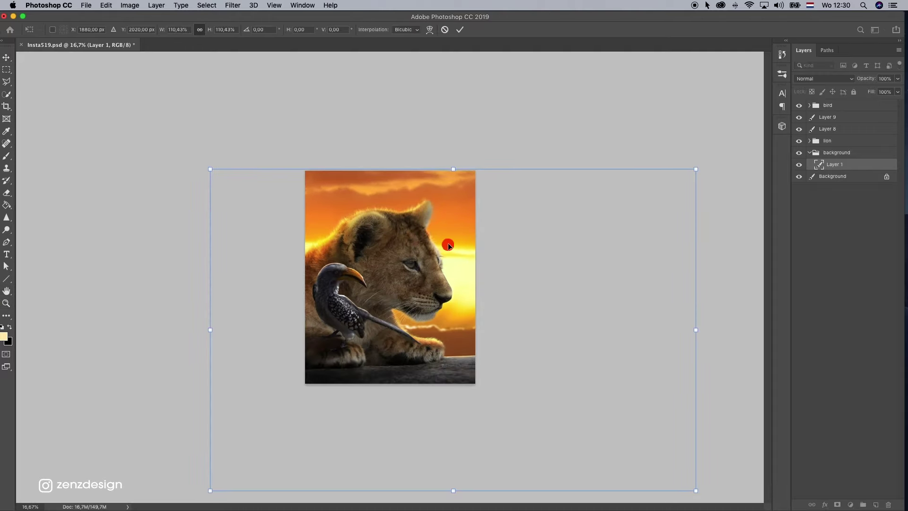
key("Return")
key("h")
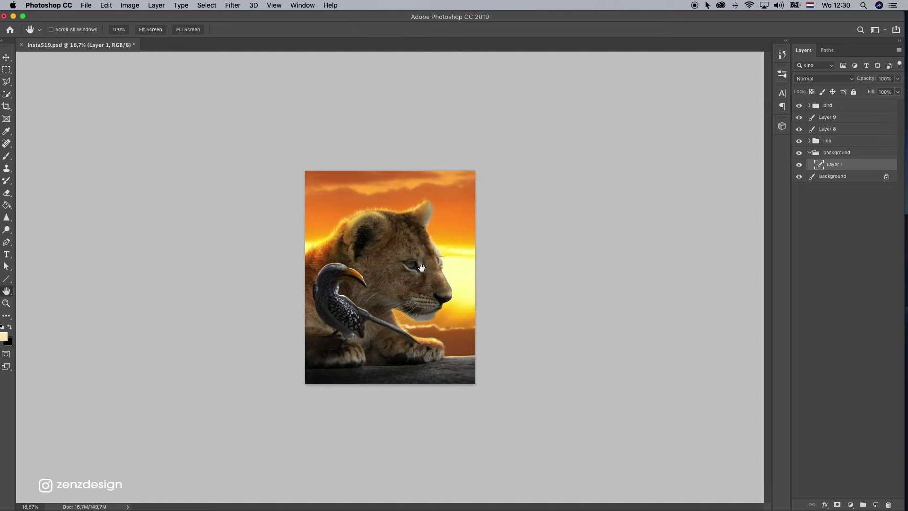
Apply a Gaussian Blur with a 4.7 pixel radius to the sunset background on Layer 1
left_click(7, 303)
left_click(385, 268)
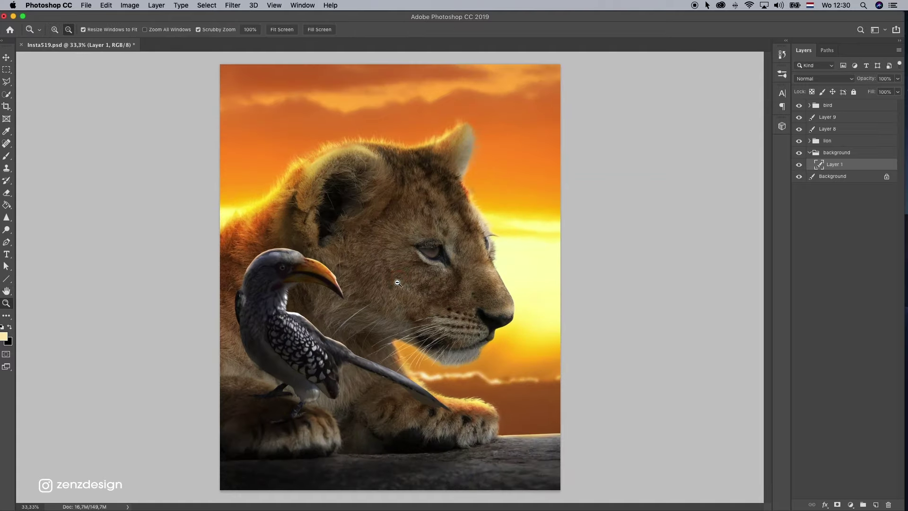
left_click(232, 5)
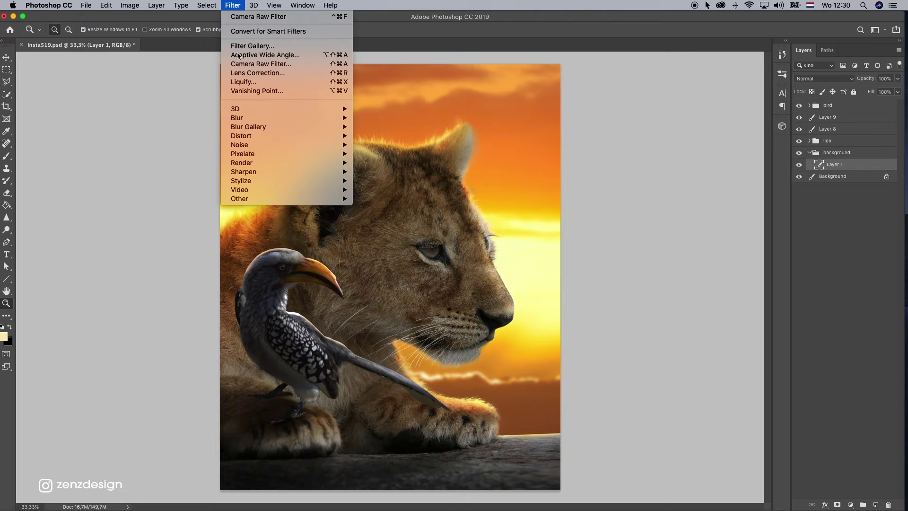
mouse_move(279, 118)
left_click(401, 156)
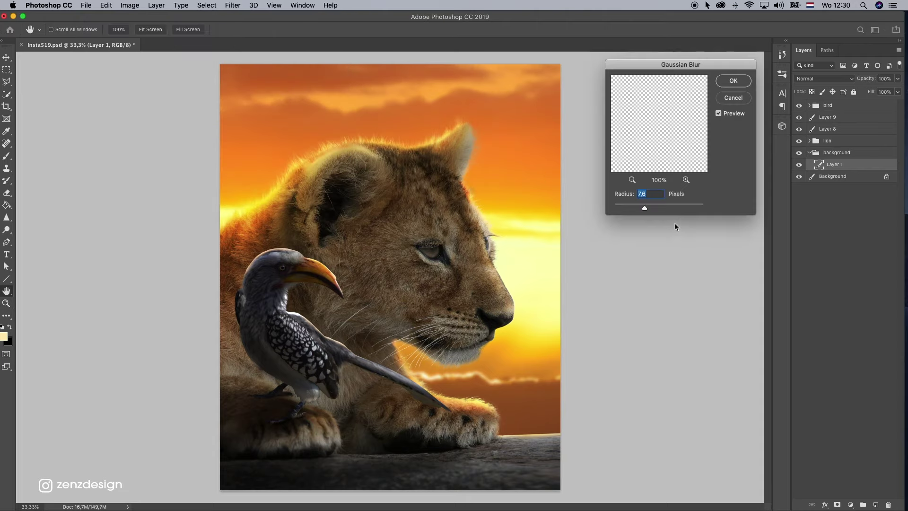
left_click_drag(634, 208, 629, 209)
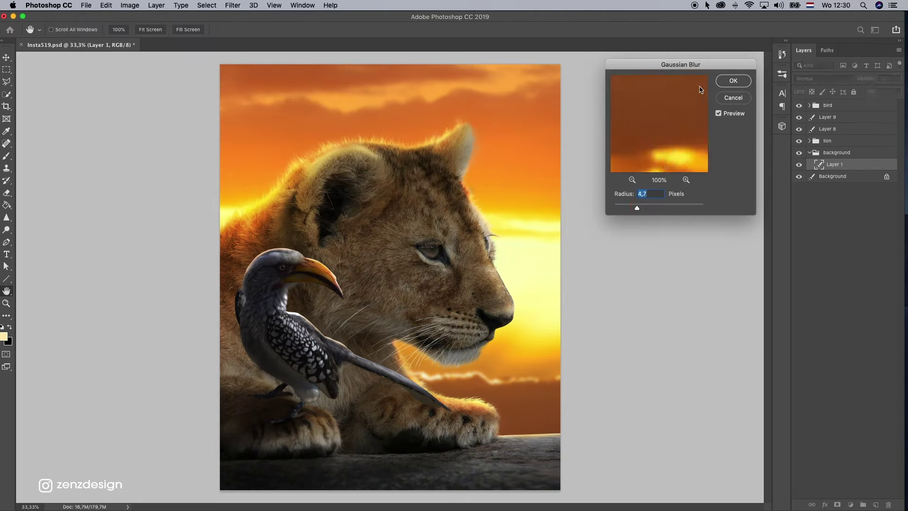
left_click(731, 80)
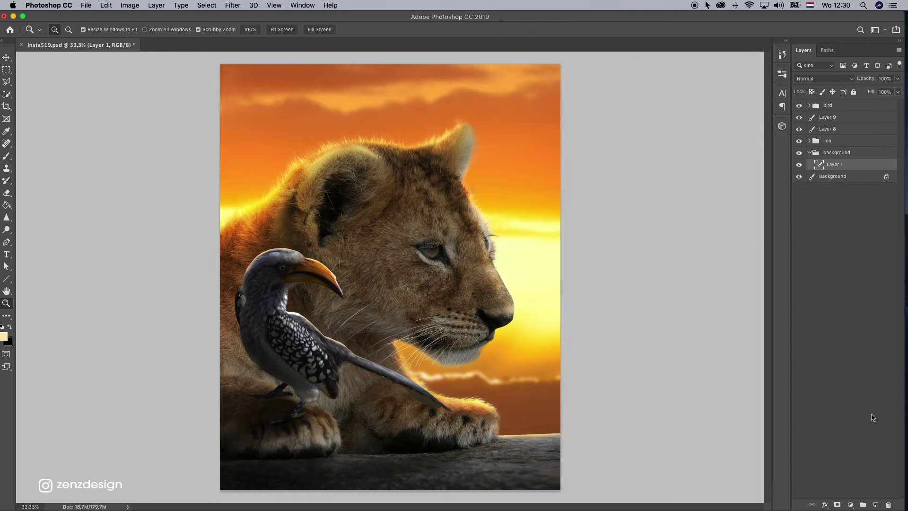
Add a Hue/Saturation adjustment clipped to the sunset background and set its saturation to -24
left_click(851, 505)
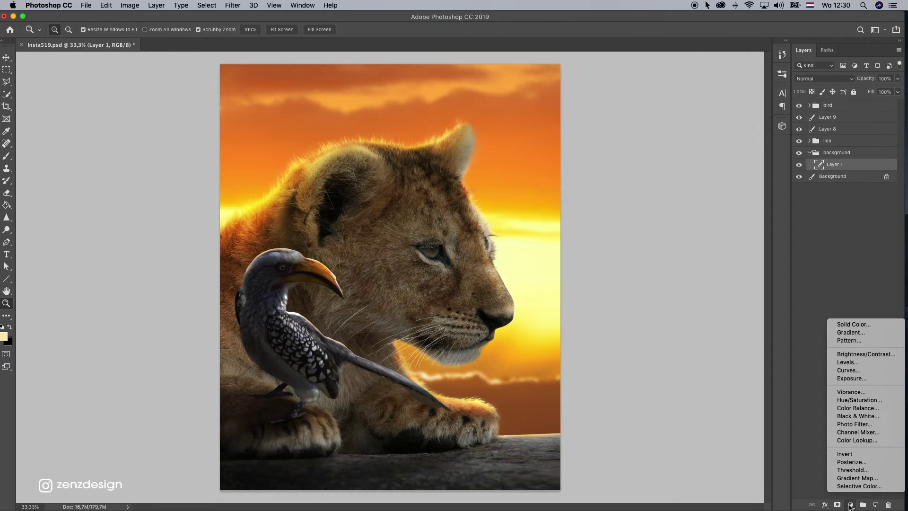
left_click(859, 400)
left_click(570, 285)
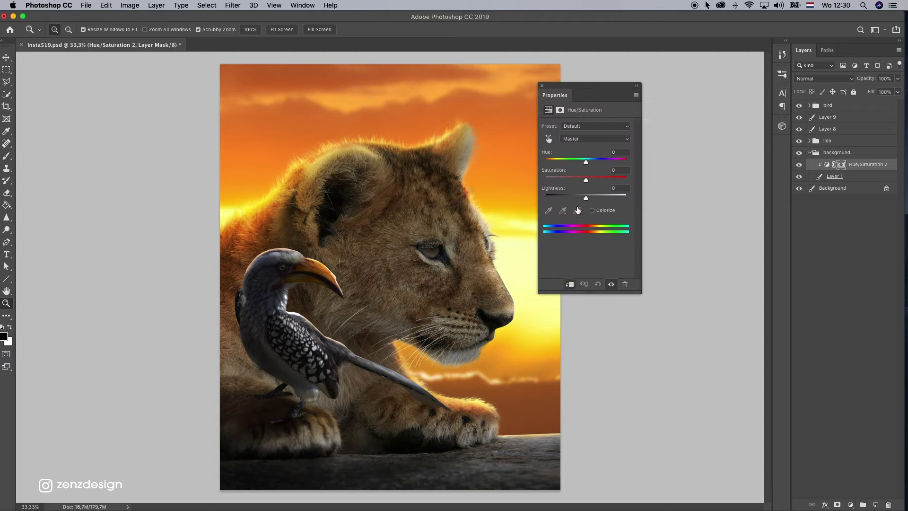
left_click_drag(584, 184, 578, 185)
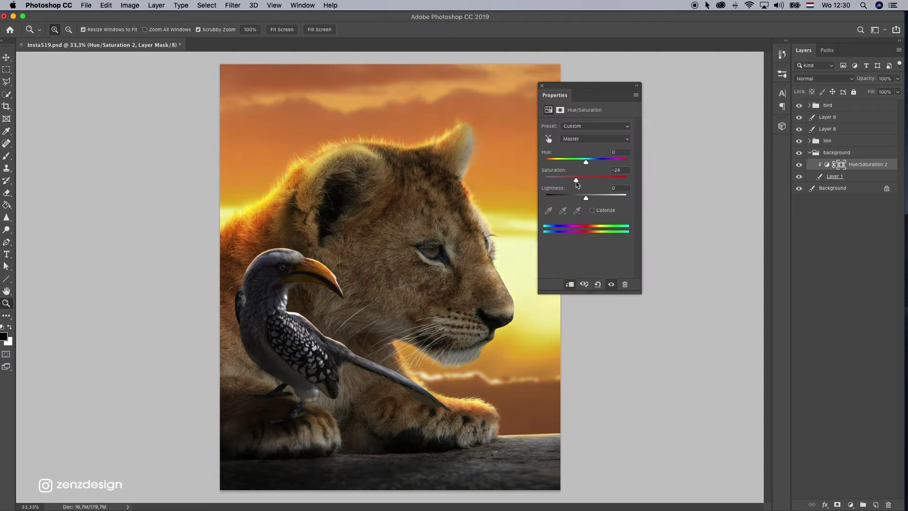
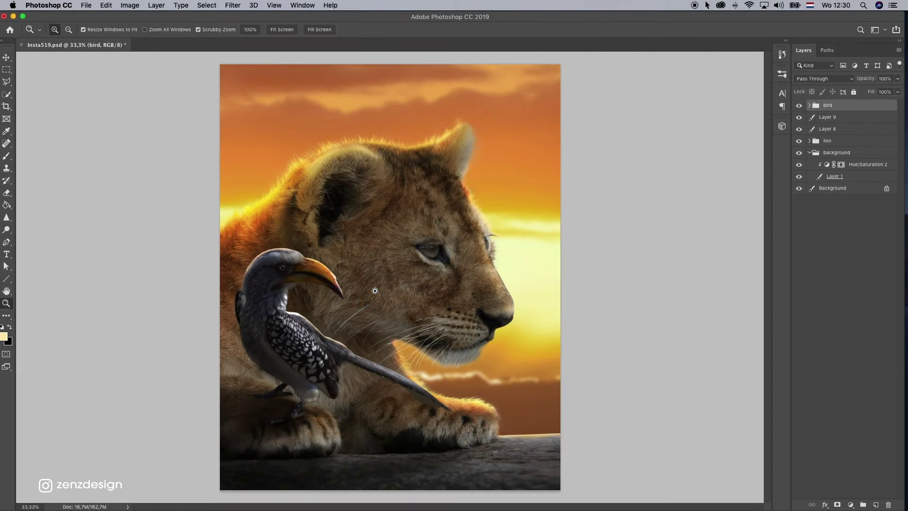
Add a new layer above the bird group and prepare a soft round 600 px brush with black as the foreground colour
left_click(875, 503)
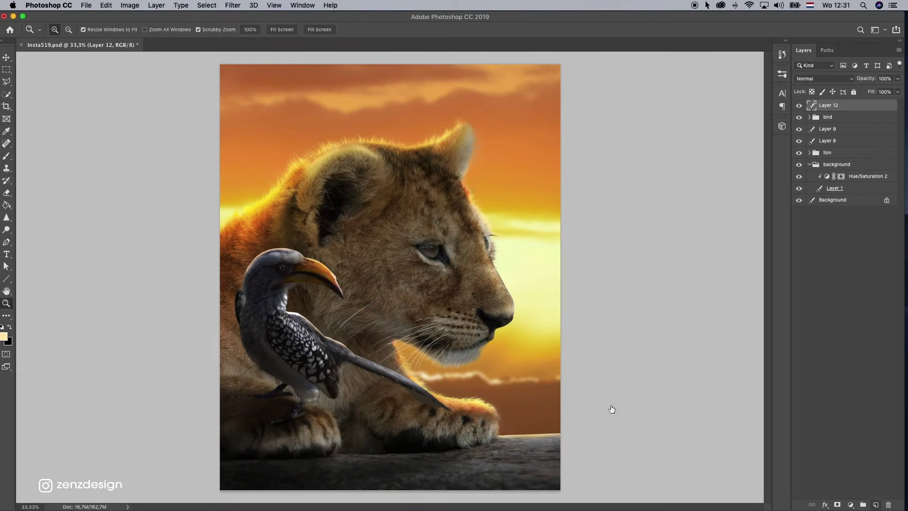
left_click(7, 155)
left_click(9, 327)
left_click(65, 30)
left_click(104, 59)
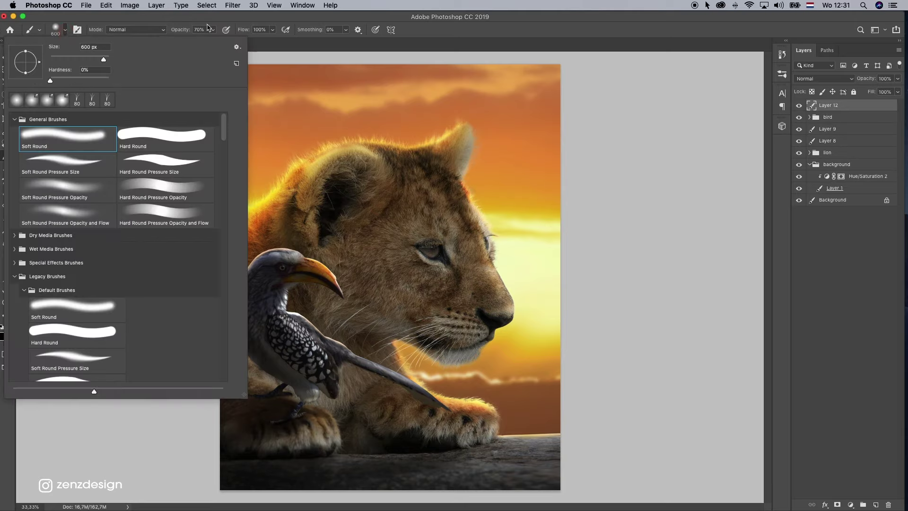
Lower the brush flow, set its opacity to 45% and paint dark shading over the lower-left corner, undoing the last stroke
left_click(212, 29)
left_click(272, 30)
left_click(252, 40)
left_click(213, 29)
left_click(193, 41)
mouse_move(227, 318)
left_mouse_down()
mouse_move(257, 467)
mouse_move(331, 466)
left_mouse_up()
key("super+z")
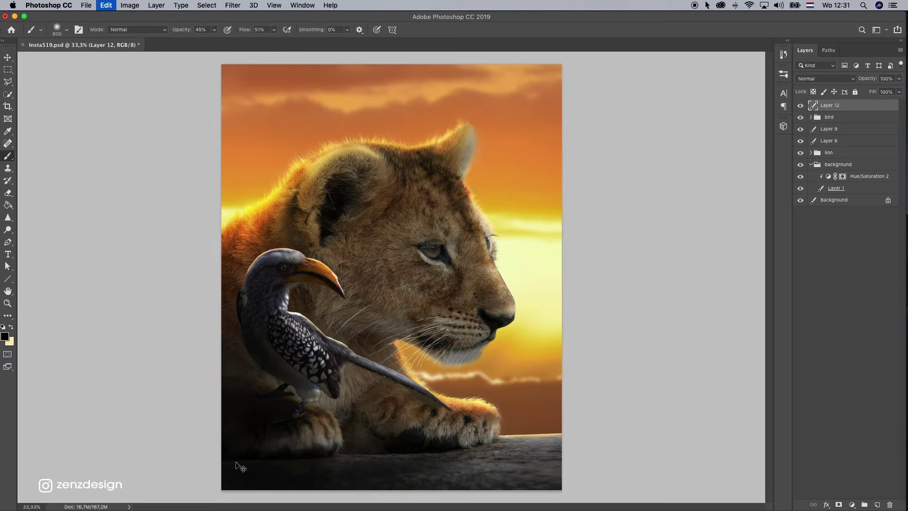
Lower the opacity of the new shading layer, Layer 12, to 61%
left_click(898, 78)
left_click_drag(898, 90, 881, 89)
key("Return")
Reduce the brush size and paint dark shading along the bottom edge of the rock
key("[")
key("[")
key("[")
key("[")
key("[")
key("[")
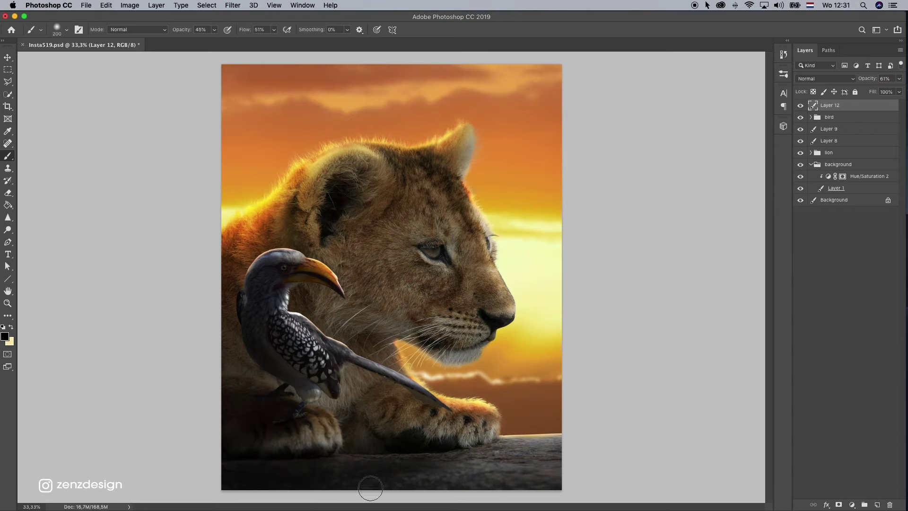
left_click_drag(551, 477, 412, 488)
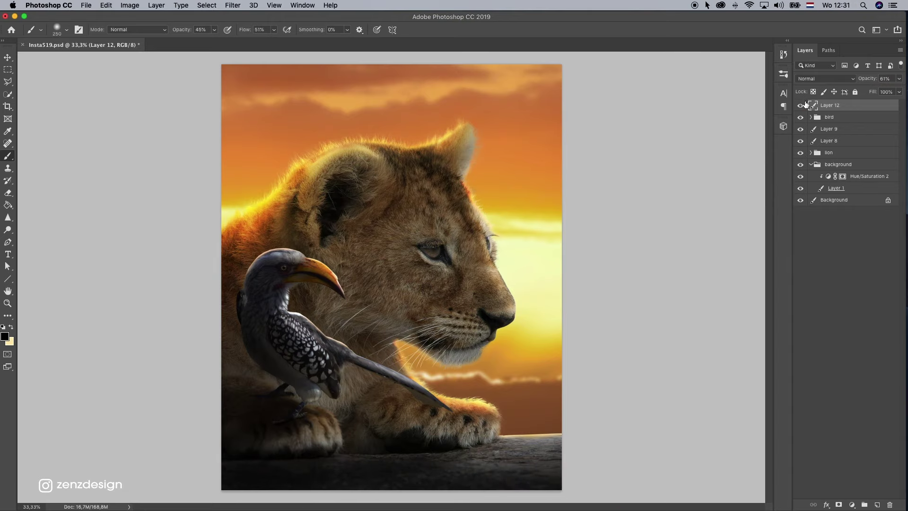
Lower the opacity of Layer 12 to 57%, reduce the brush size to 100 px and compare the image with and without the shading
left_click(898, 79)
left_click_drag(883, 91, 880, 91)
key("Return")
key("bracketleft")
key("bracketleft")
key("bracketleft")
key("bracketleft")
key("bracketleft")
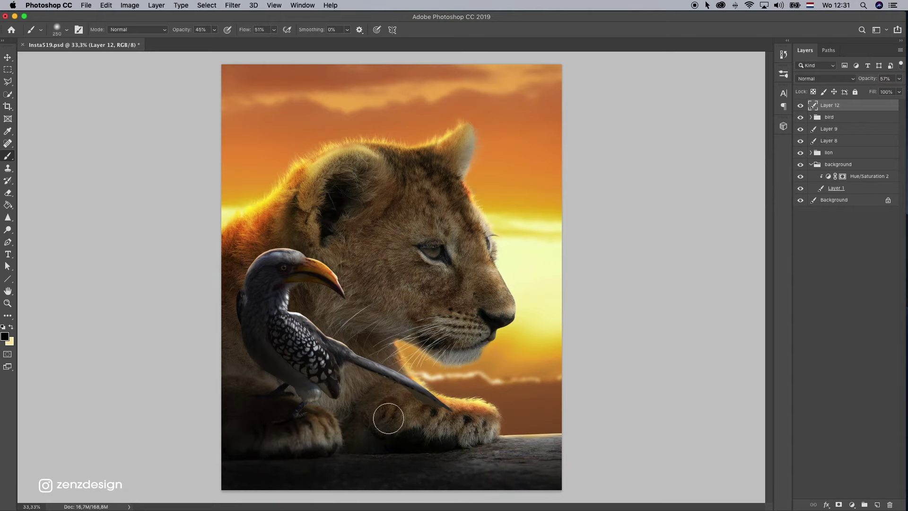
left_click(801, 105)
left_click(800, 105)
Add a new layer above Layer 12 and set the foreground colour to light orange ffcd8b
left_click(878, 505)
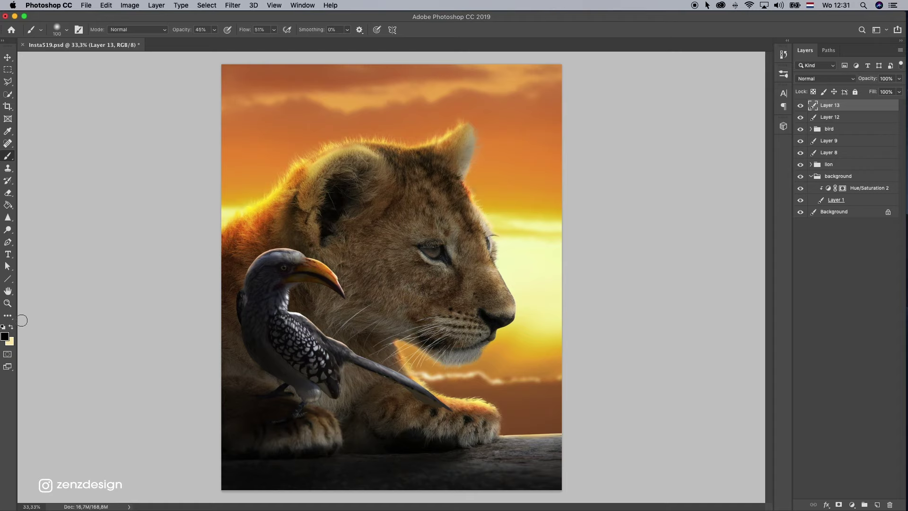
left_click(11, 327)
left_click(5, 336)
left_click(540, 255)
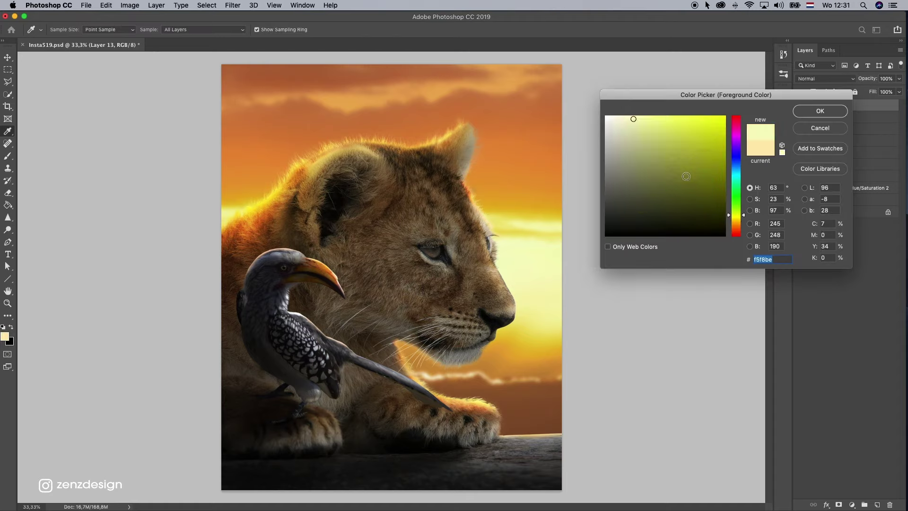
left_click(734, 222)
left_click(734, 219)
left_click_drag(663, 140, 665, 97)
left_click(735, 229)
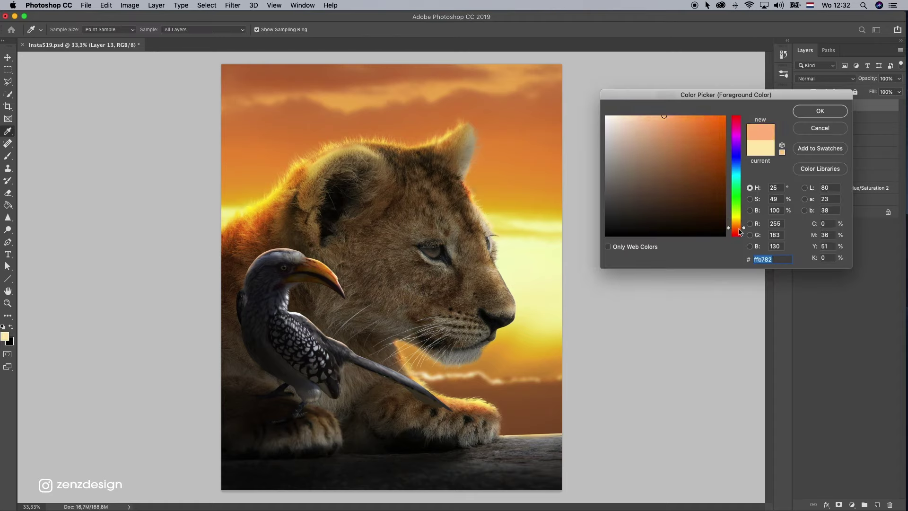
left_click(737, 225)
left_click_drag(669, 132, 653, 98)
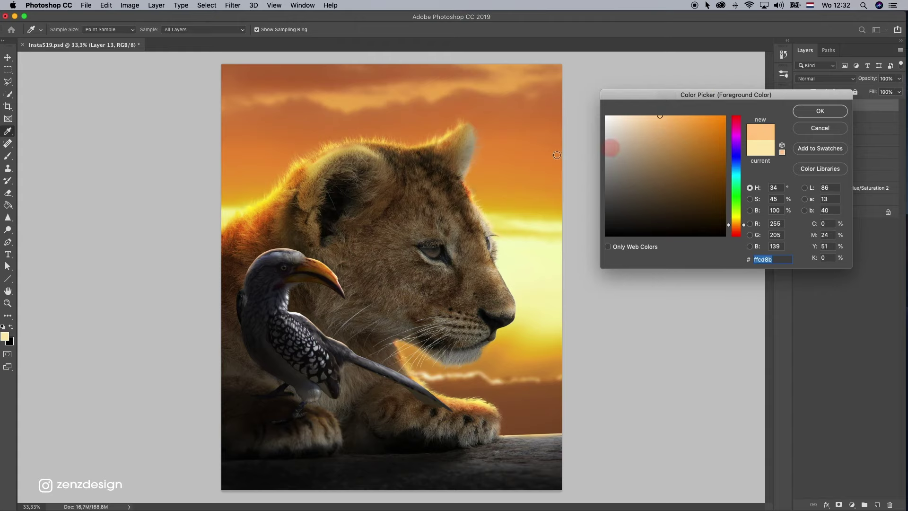
left_click(811, 111)
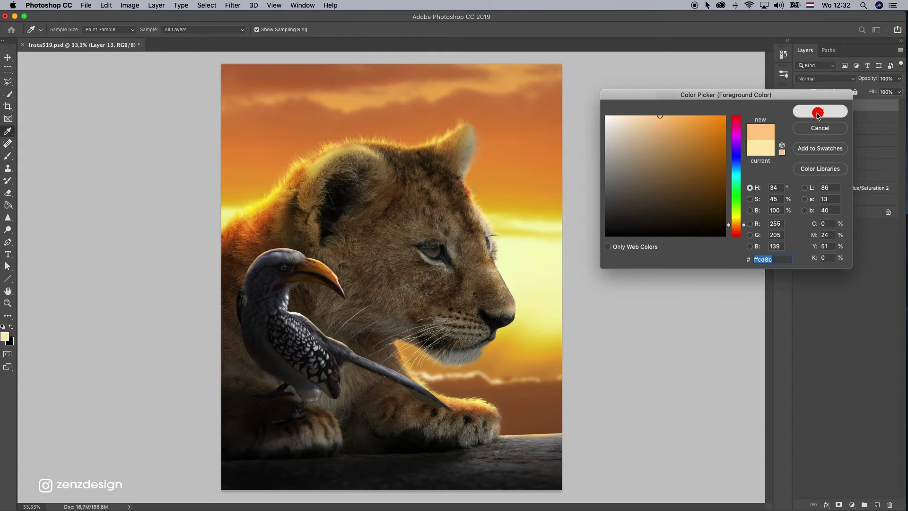
Set the brush to 100% opacity, 100% flow and 700 px, and paint one soft glow spot on the lion's cheek
key("b")
left_click(214, 29)
left_click(276, 31)
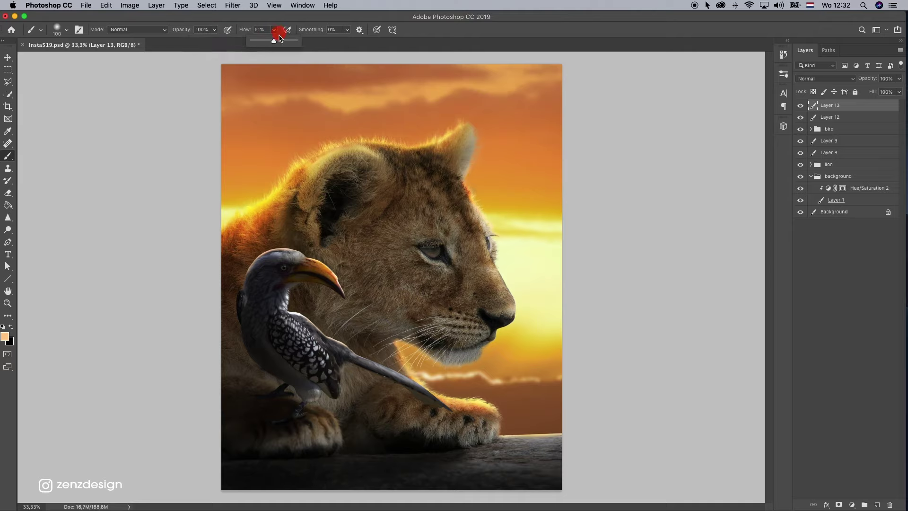
left_click(334, 19)
key("bracketright")
key("bracketright")
key("bracketright")
key("bracketright")
key("bracketright")
key("bracketright")
key("bracketright")
key("bracketright")
key("bracketright")
left_click(398, 258)
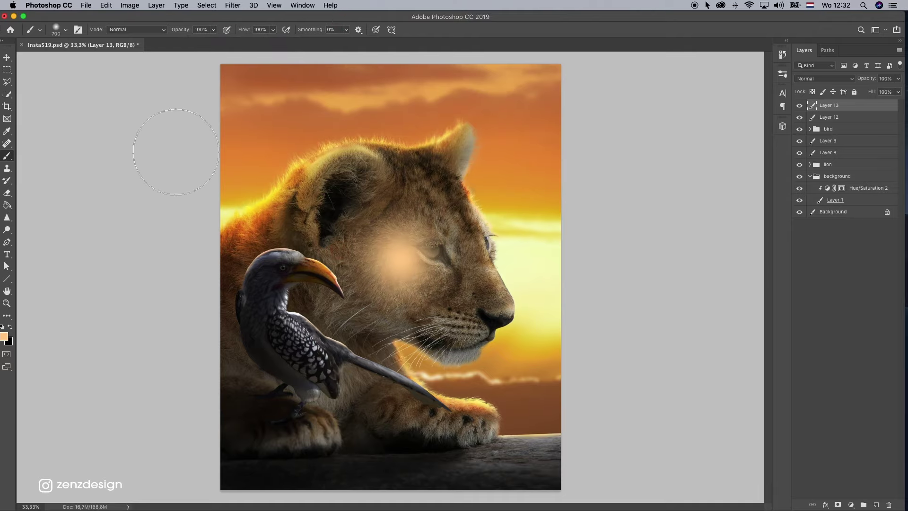
Set the glow layer's blend mode to Screen and move the glow to the bright sun beside the lion's muzzle
left_click(12, 56)
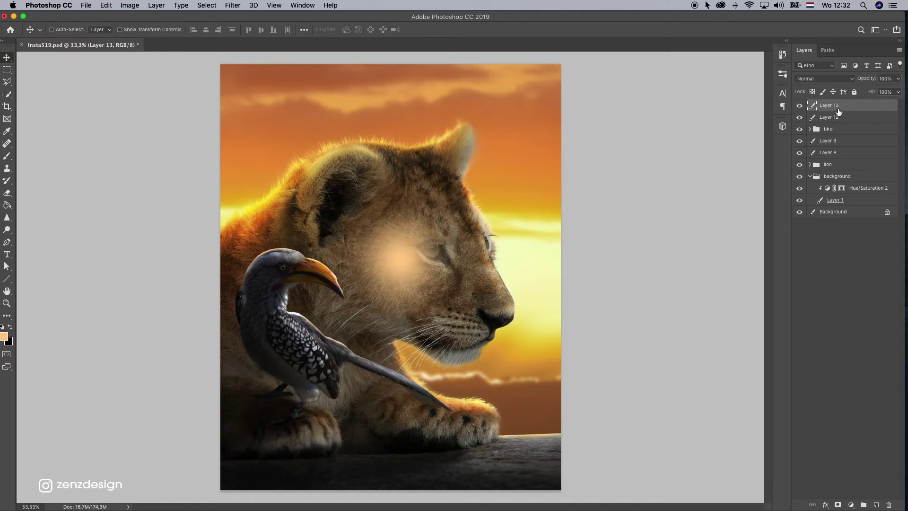
left_click(818, 79)
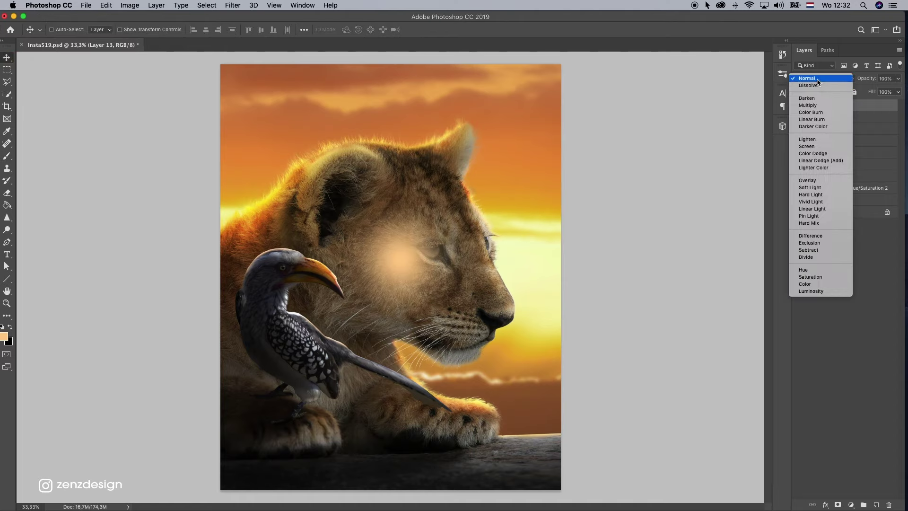
left_click(830, 150)
left_click_drag(433, 248, 571, 259)
Enlarge the glow with Free Transform until it spreads over the sunset and the lion's face, and fine-tune its position
key("super+t")
key("super+minus")
key("super+minus")
key("super+minus")
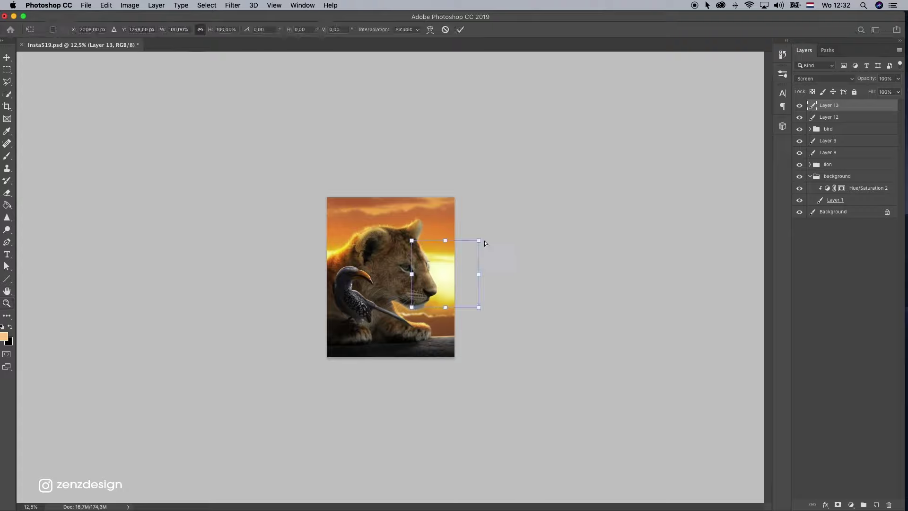
left_click_drag(478, 240, 446, 259)
left_click_drag(438, 212, 431, 187)
left_click_drag(505, 253, 466, 271)
mouse_move(491, 199)
left_mouse_down()
mouse_move(531, 187)
mouse_move(502, 205)
left_mouse_up()
left_click_drag(517, 201, 493, 180)
left_click_drag(446, 267, 453, 269)
left_click_drag(486, 192, 506, 157)
key("Return")
key("z")
left_click(450, 251)
left_click(450, 251)
left_click(7, 57)
left_click_drag(517, 267, 526, 273)
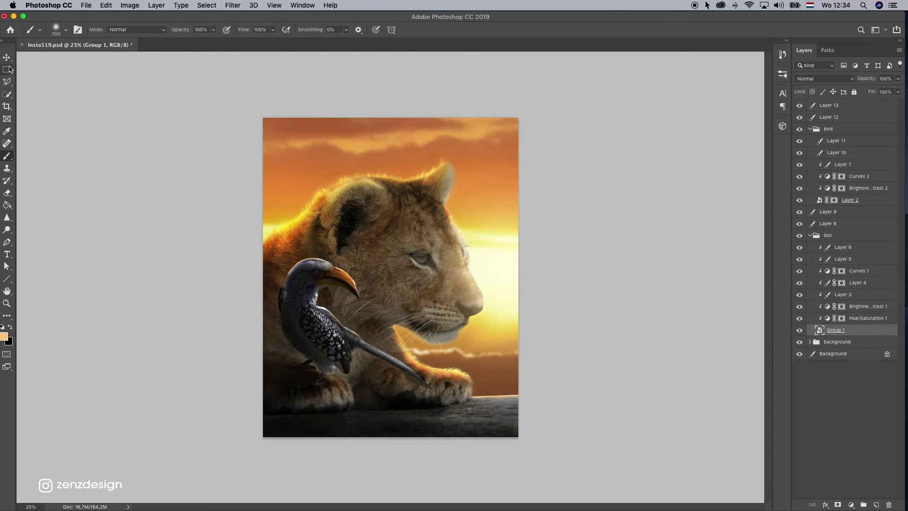
Apply the Camera Raw Filter to the lion's Group 1 layer with Texture +44 and Clarity +5
left_click(3, 63)
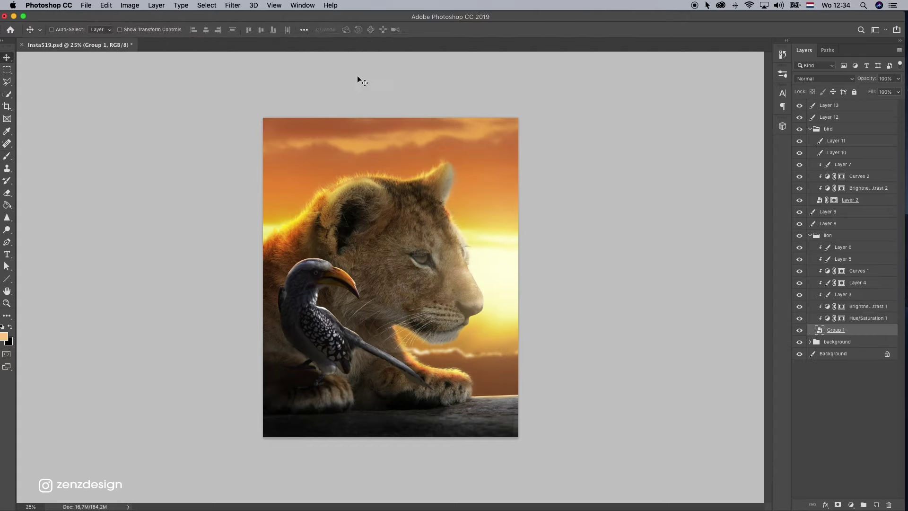
left_click(236, 6)
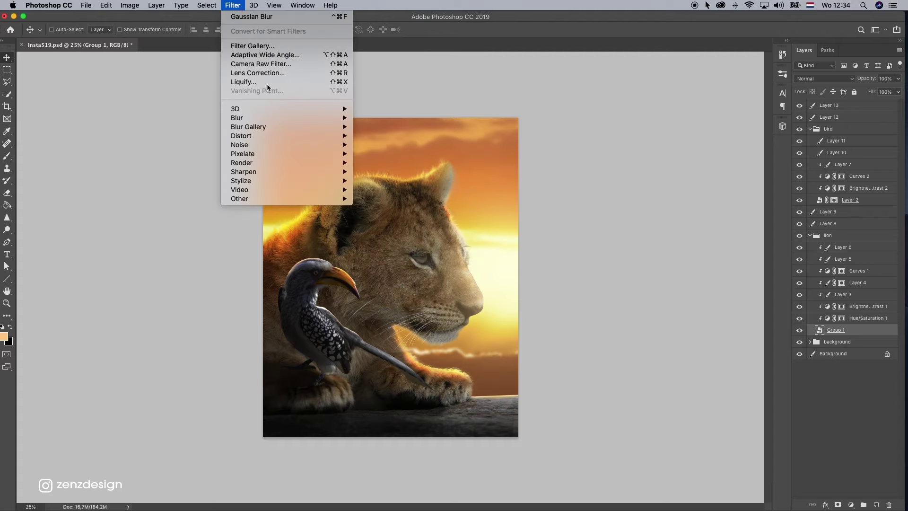
left_click(284, 63)
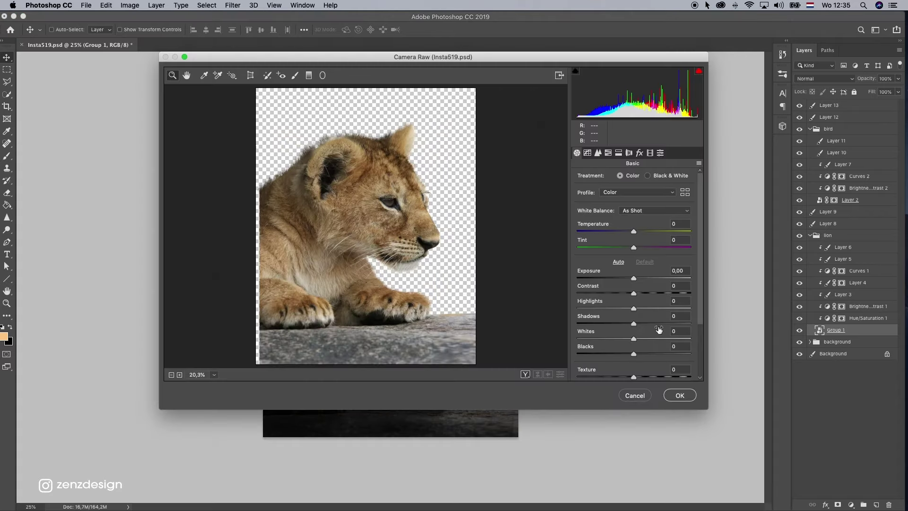
left_click_drag(701, 284, 703, 347)
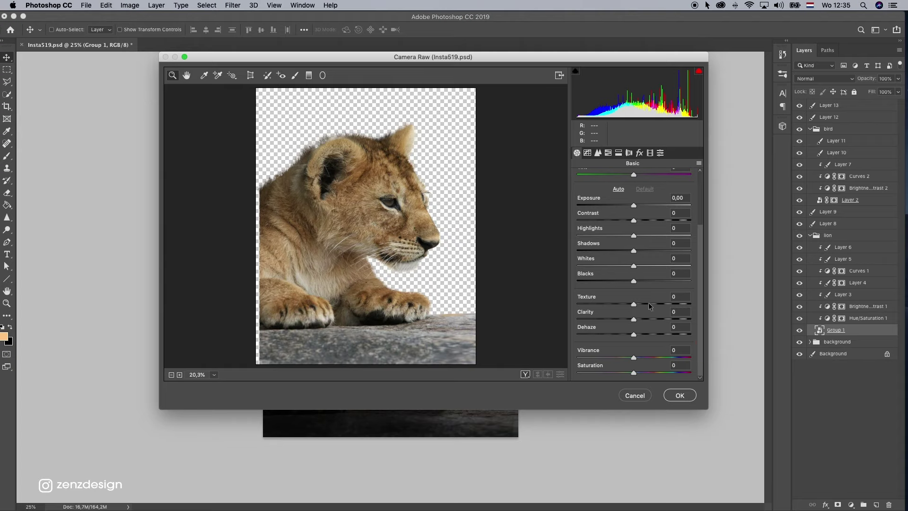
left_click_drag(649, 303, 636, 319)
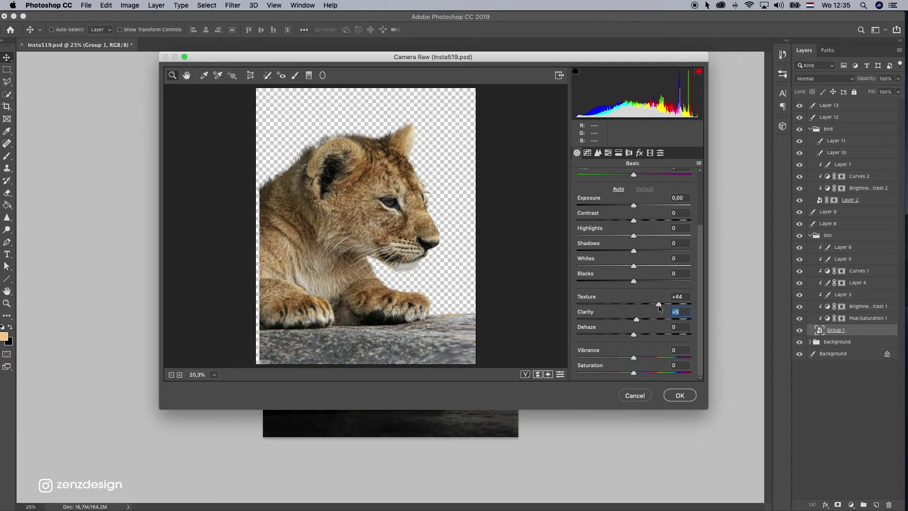
left_click(679, 395)
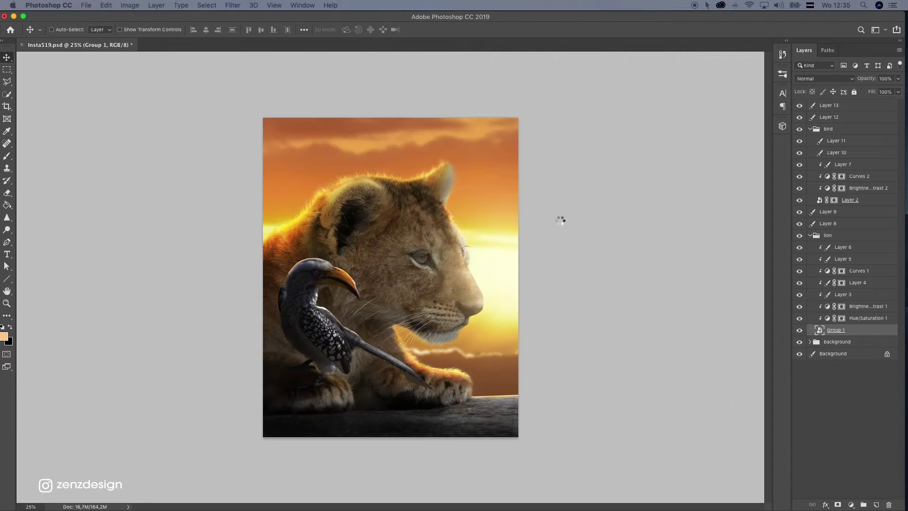
Apply the Camera Raw Filter to the bird's Layer 2 with Texture +64
left_click(844, 200)
left_click(254, 5)
mouse_move(232, 5)
left_click(241, 62)
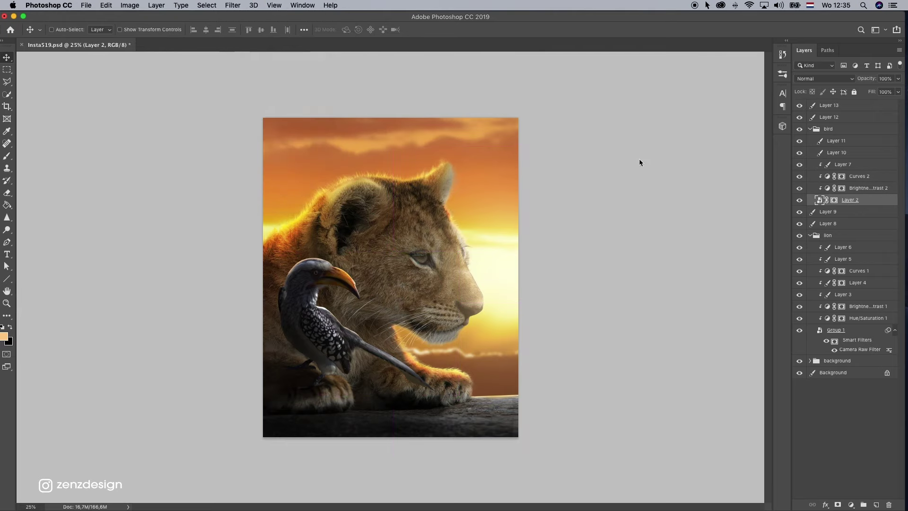
scroll(697, 330, "down", 5)
left_click_drag(634, 303, 653, 304)
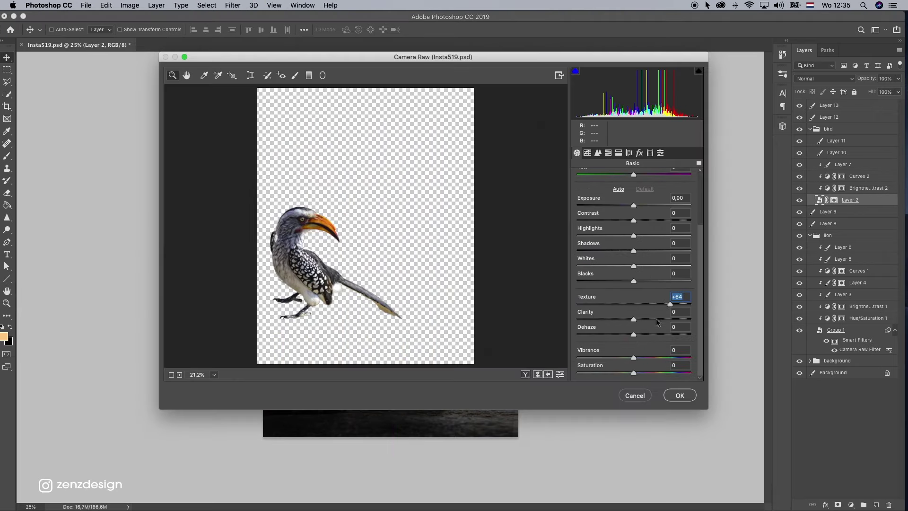
left_click(679, 396)
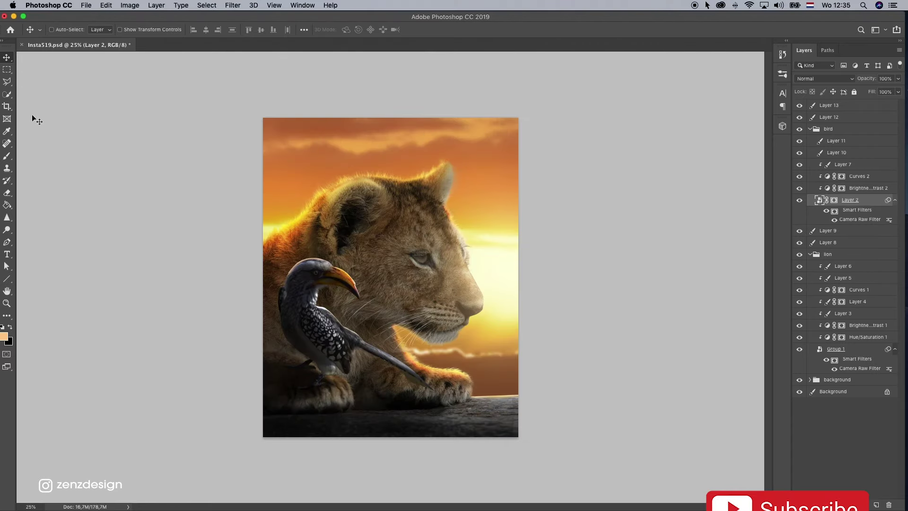
Target the mask of the bird's Layer 2 with the Brush tool and reset the colours to black foreground
left_click(8, 154)
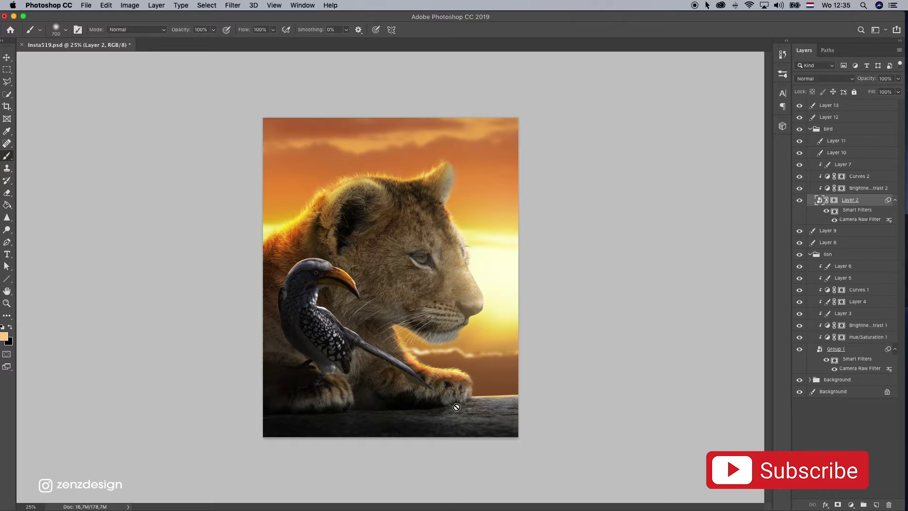
left_click(835, 200)
key("d")
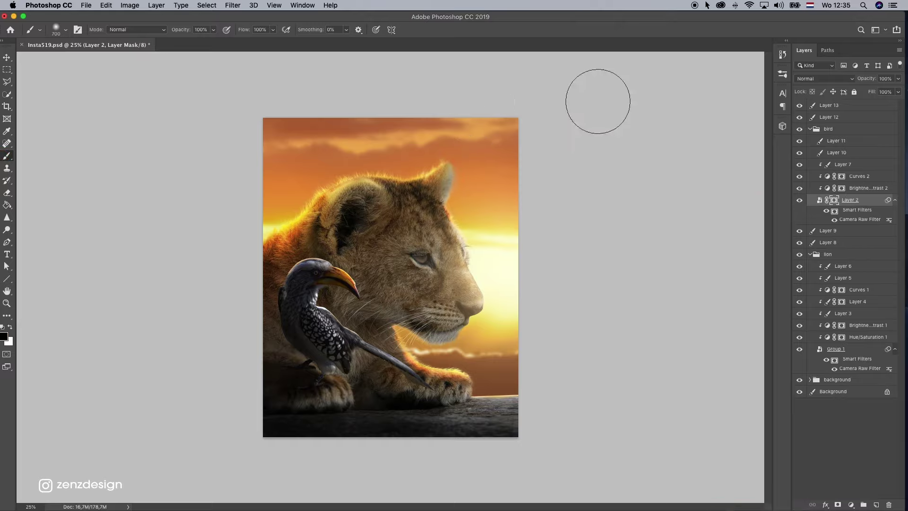